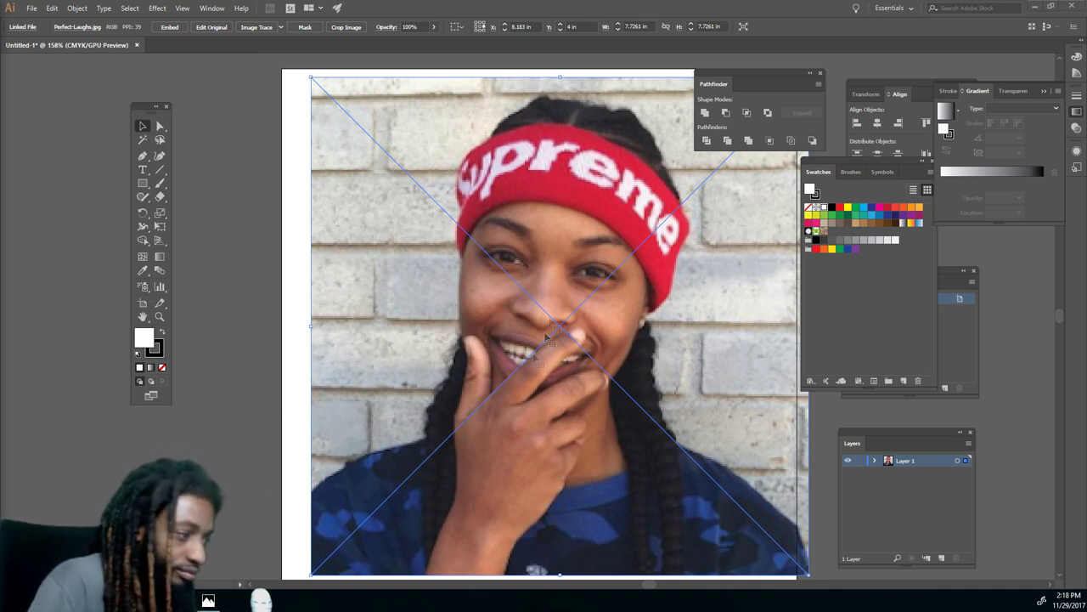
- Reduce the placed portrait photo's opacity and lock its layer beneath a new empty tracing layer
{"action": "left_click", "coordinate": [433, 26]}
{"action": "left_click_drag", "start_coordinate": [430, 41], "coordinate": [421, 46]}
{"action": "left_click", "coordinate": [858, 460]}
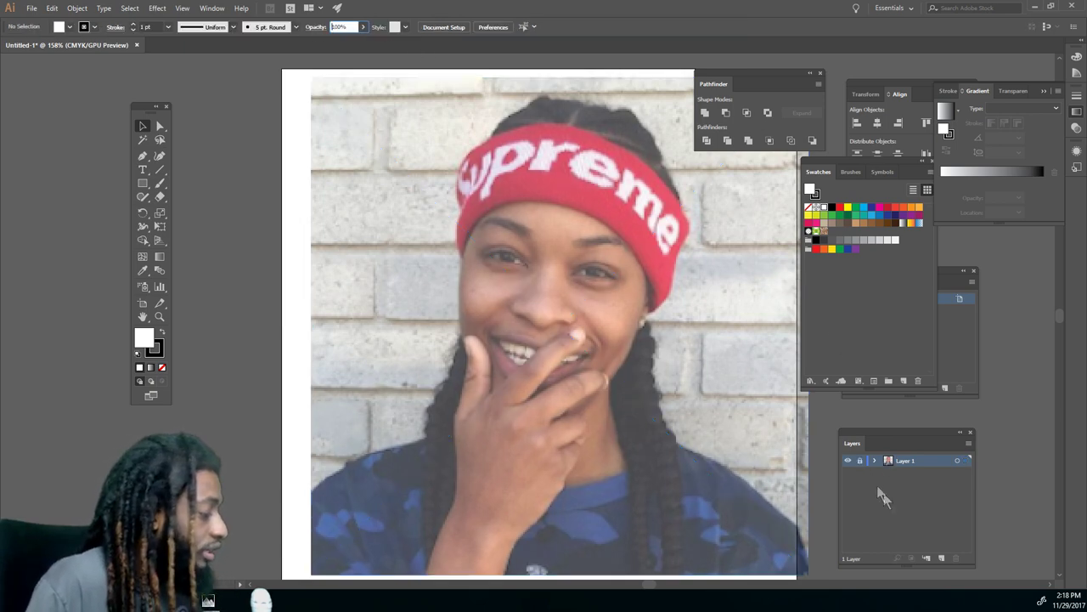
{"action": "left_click", "coordinate": [940, 557]}
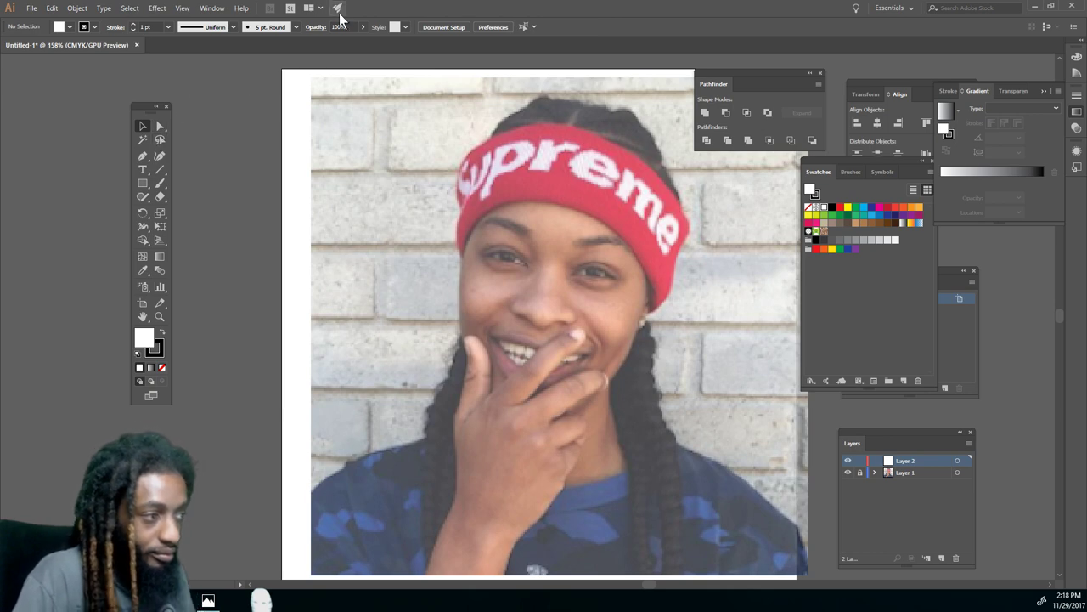
- Create a new calligraphic brush named Calligraphic Brush 1 with its size controlled by pressure and a size variation
{"action": "left_click", "coordinate": [296, 26]}
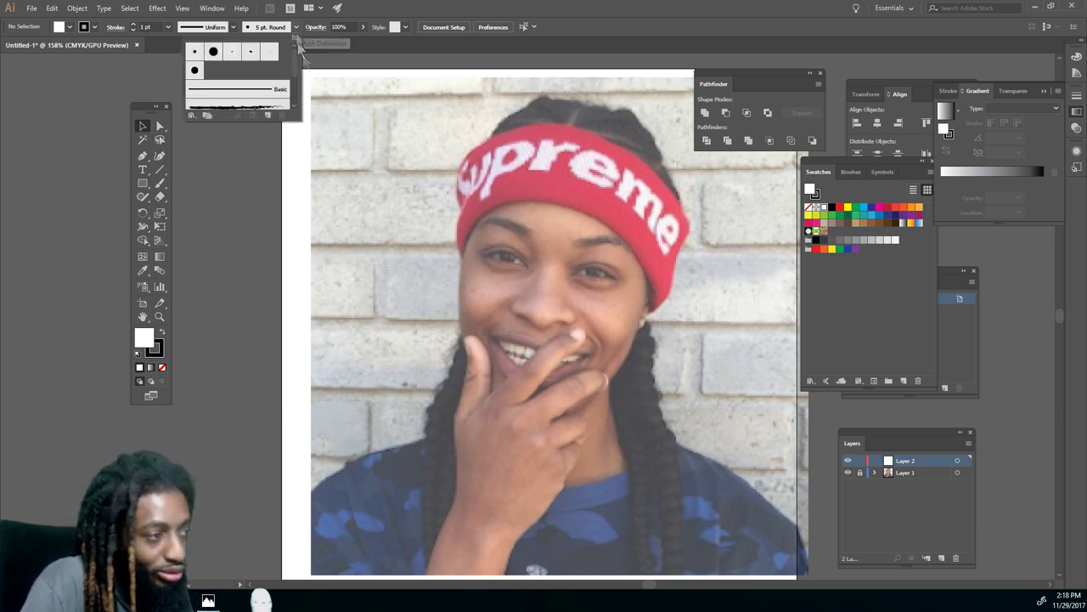
{"action": "left_click", "coordinate": [270, 115]}
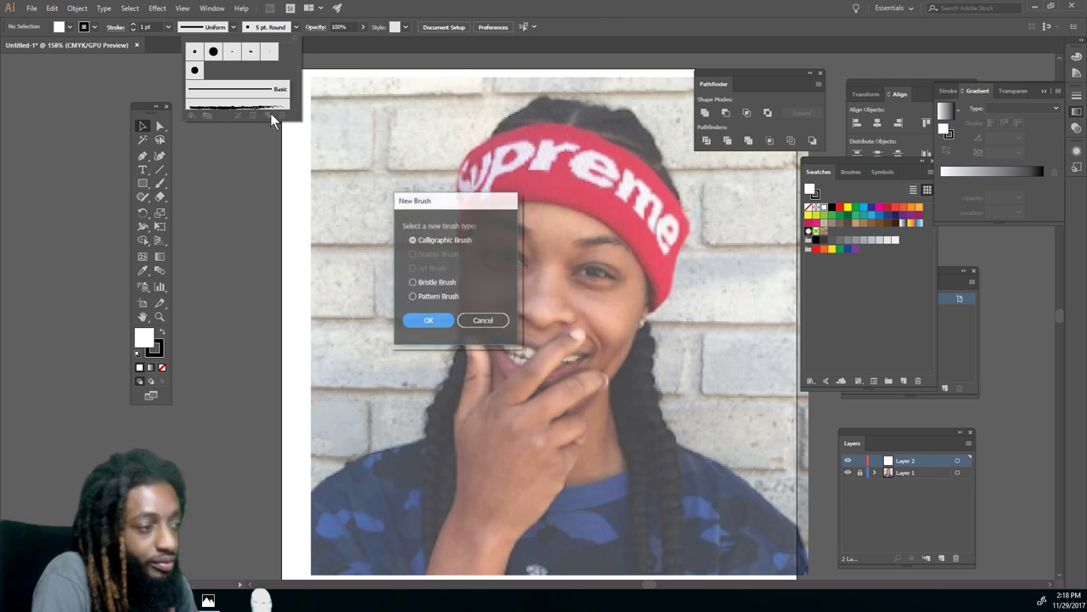
{"action": "left_click", "coordinate": [429, 322]}
{"action": "left_click", "coordinate": [443, 283]}
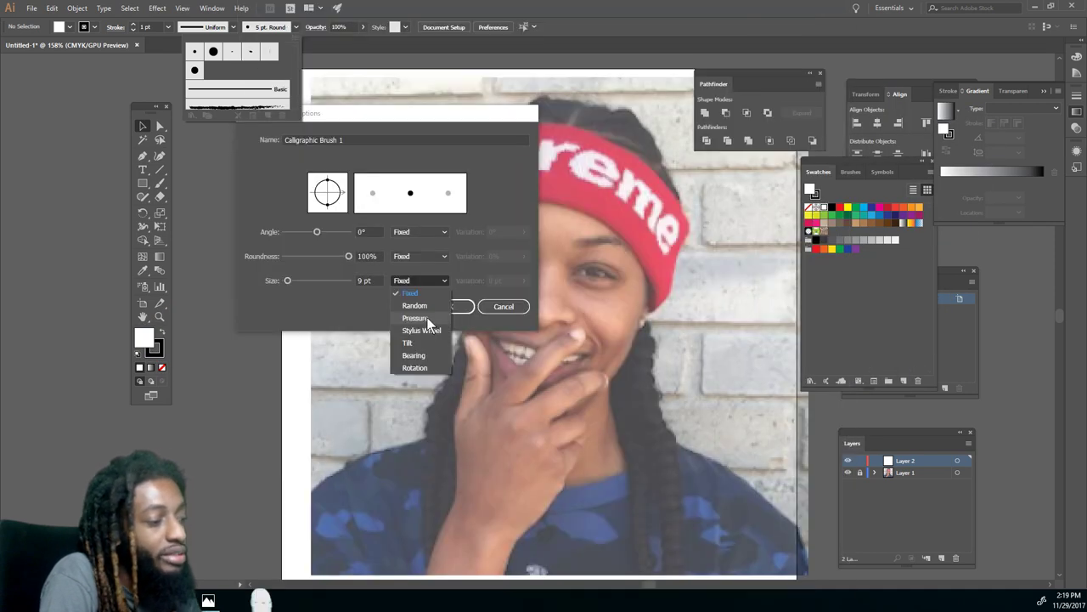
{"action": "left_click", "coordinate": [427, 317]}
{"action": "left_click_drag", "start_coordinate": [288, 281], "coordinate": [286, 281]}
{"action": "left_click", "coordinate": [523, 281]}
{"action": "left_click", "coordinate": [452, 308]}
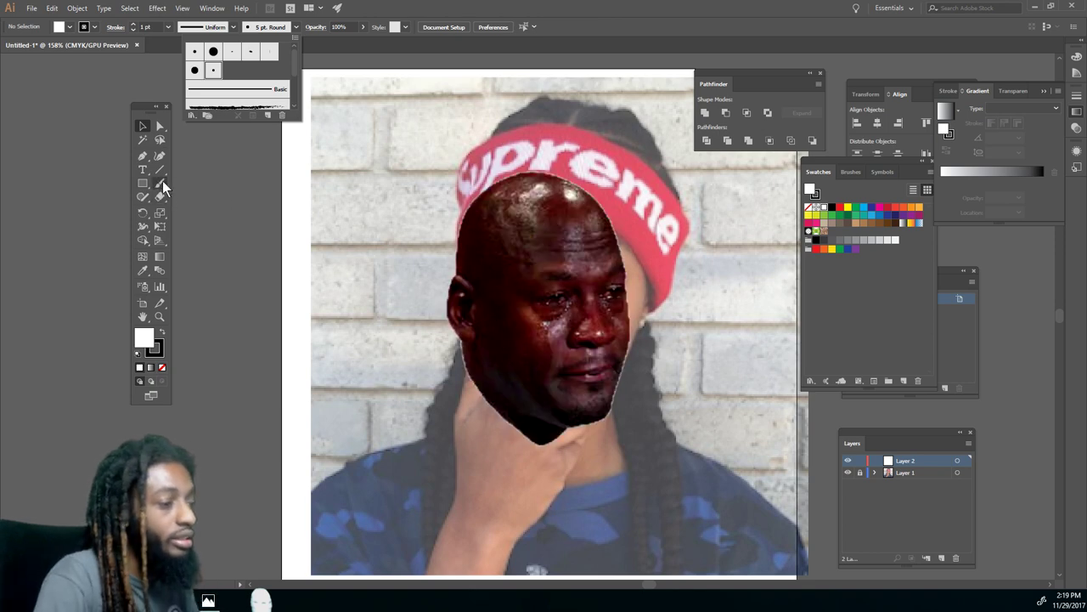
- Paint a short vertical test stroke with the Paintbrush in the empty area beside the artboard
{"action": "left_click", "coordinate": [162, 181]}
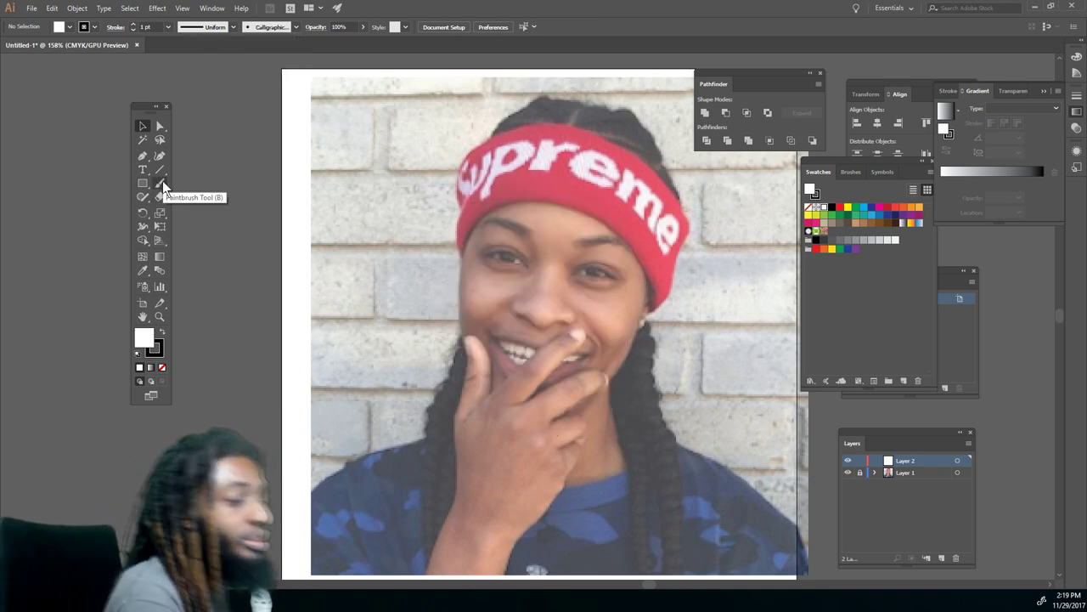
{"action": "left_click", "coordinate": [162, 183]}
{"action": "left_click_drag", "start_coordinate": [253, 171], "coordinate": [253, 237]}
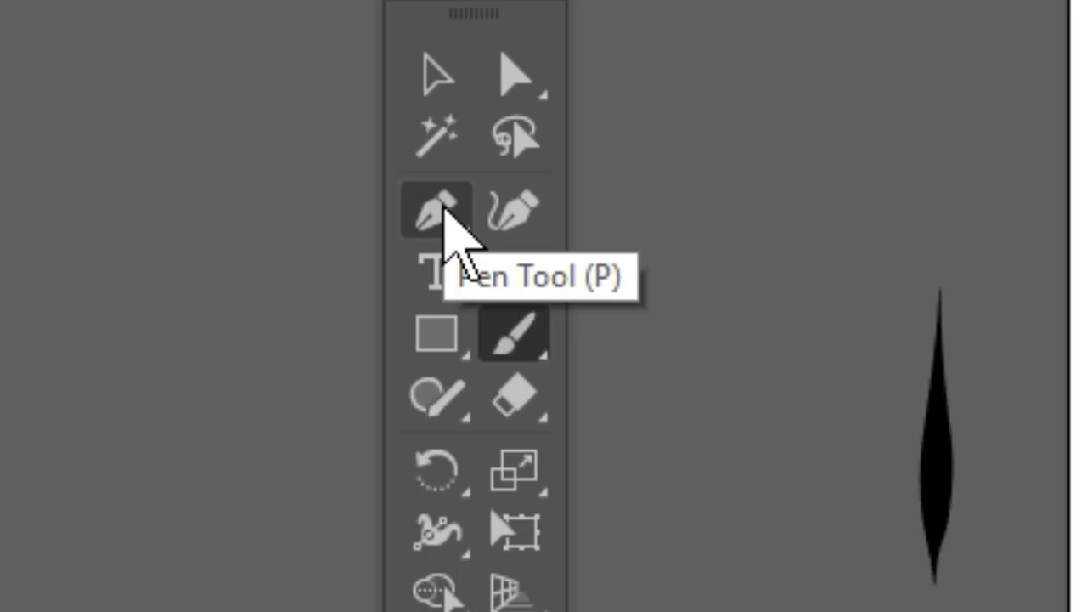
- Trace a closed outline around the woman's left eye opening with the Pen tool, following the curved upper lid
{"action": "left_click", "coordinate": [438, 211]}
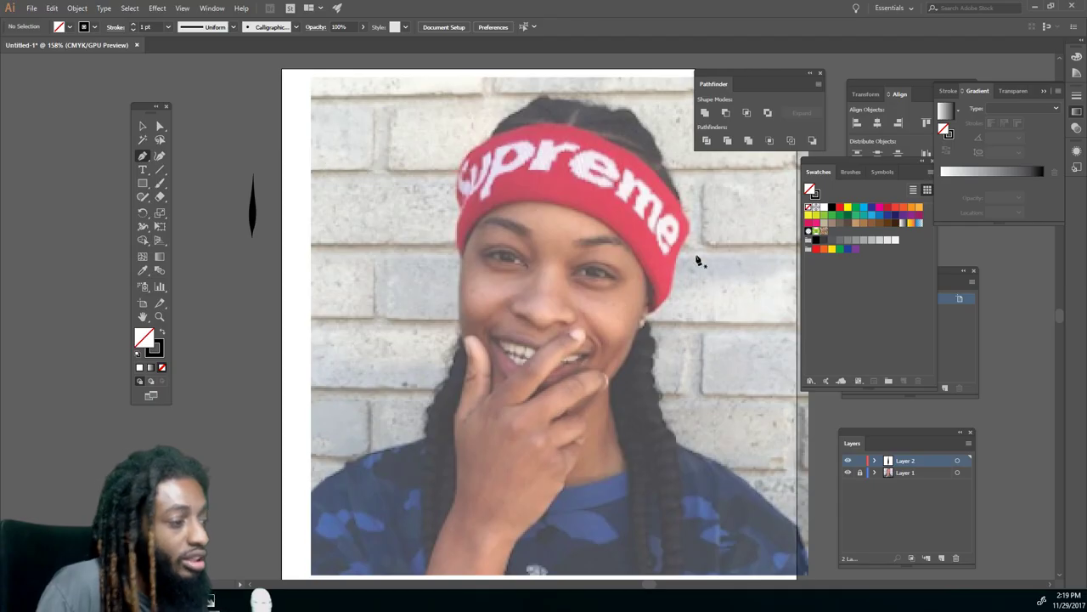
{"action": "scroll", "coordinate": [645, 259], "scroll_direction": "up", "scroll_amount": 6}
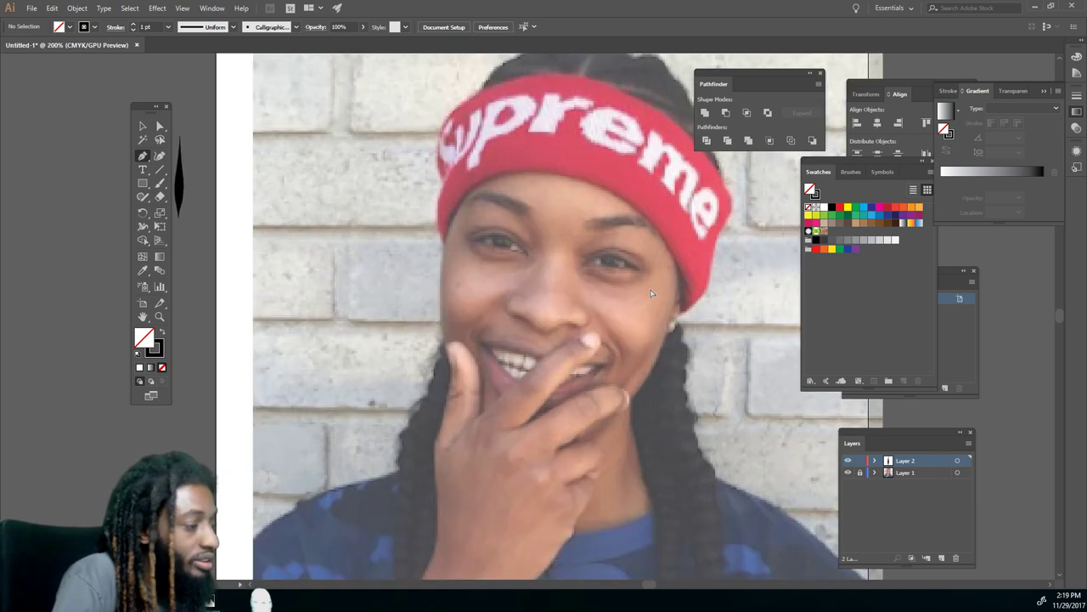
{"action": "scroll", "coordinate": [653, 296], "scroll_direction": "up", "scroll_amount": 4}
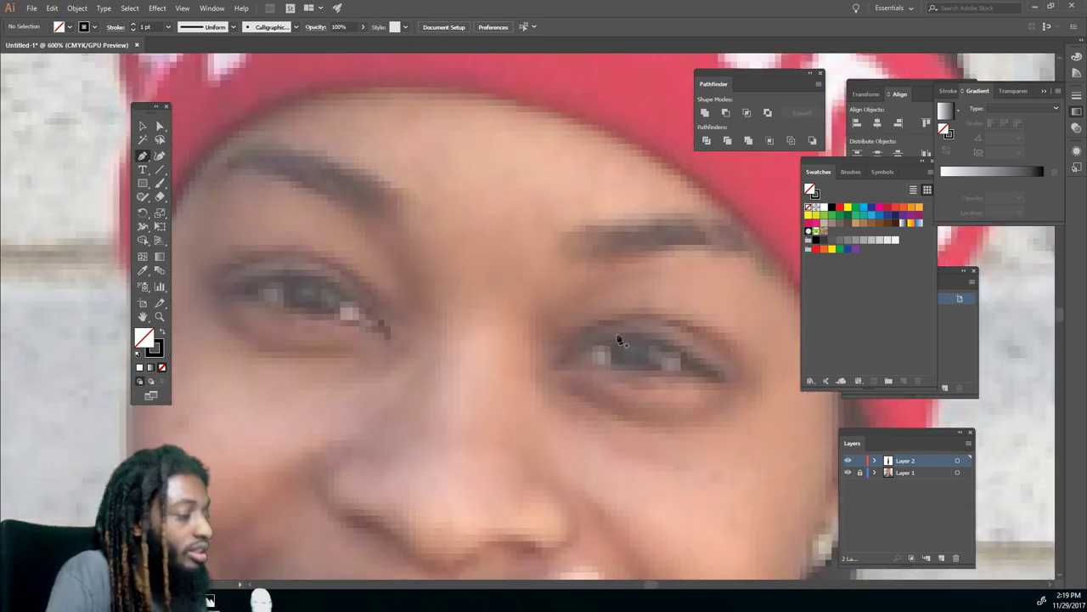
{"action": "left_click", "coordinate": [574, 356]}
{"action": "left_click_drag", "start_coordinate": [637, 335], "coordinate": [684, 344]}
{"action": "left_click", "coordinate": [719, 377]}
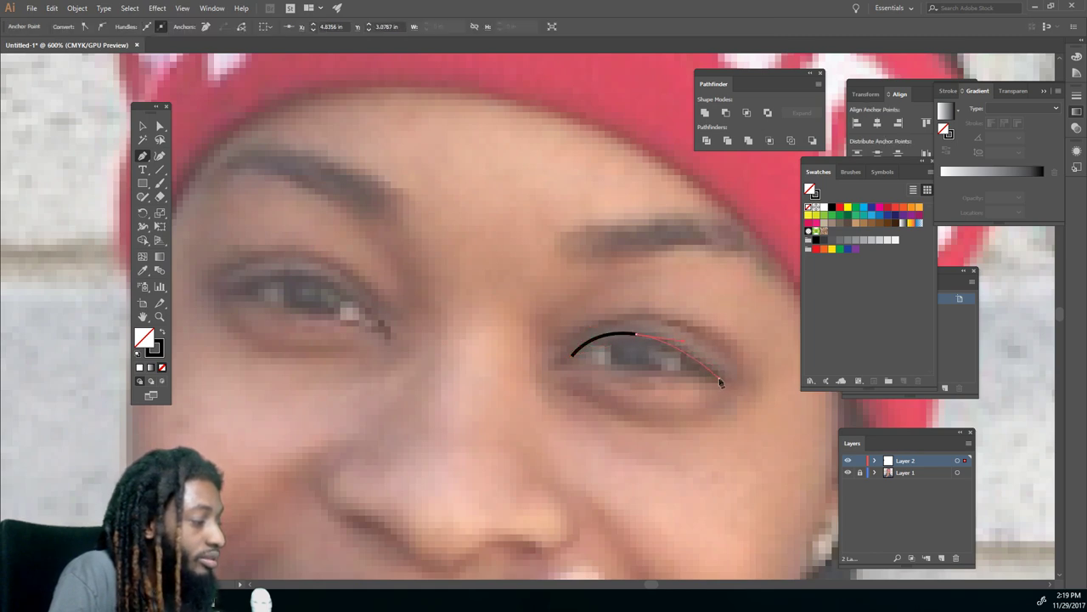
{"action": "left_click_drag", "start_coordinate": [720, 384], "coordinate": [592, 371]}
{"action": "left_click", "coordinate": [592, 368]}
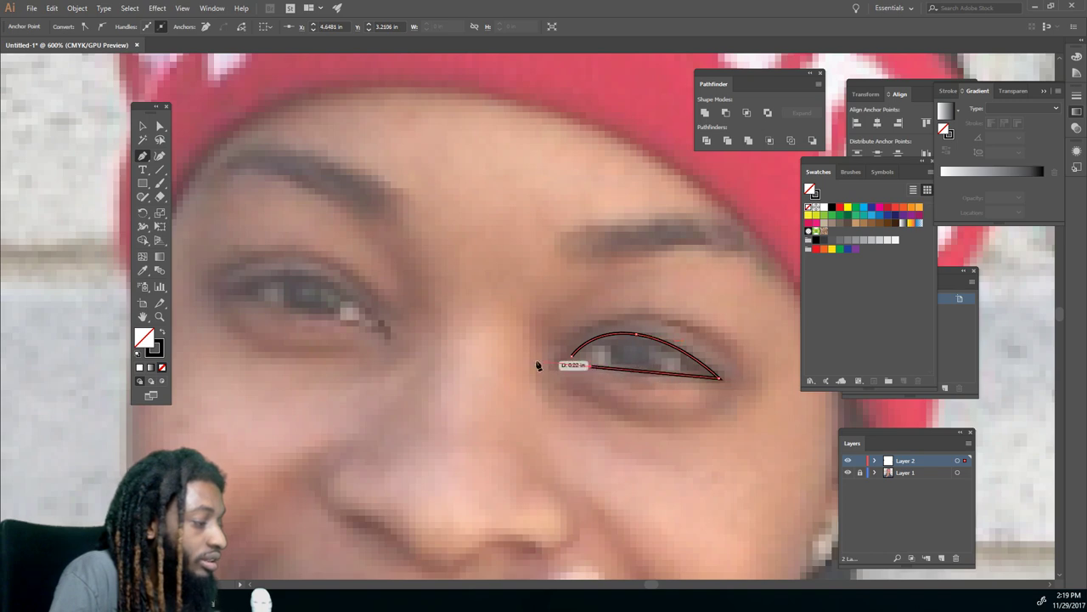
{"action": "left_click", "coordinate": [560, 367]}
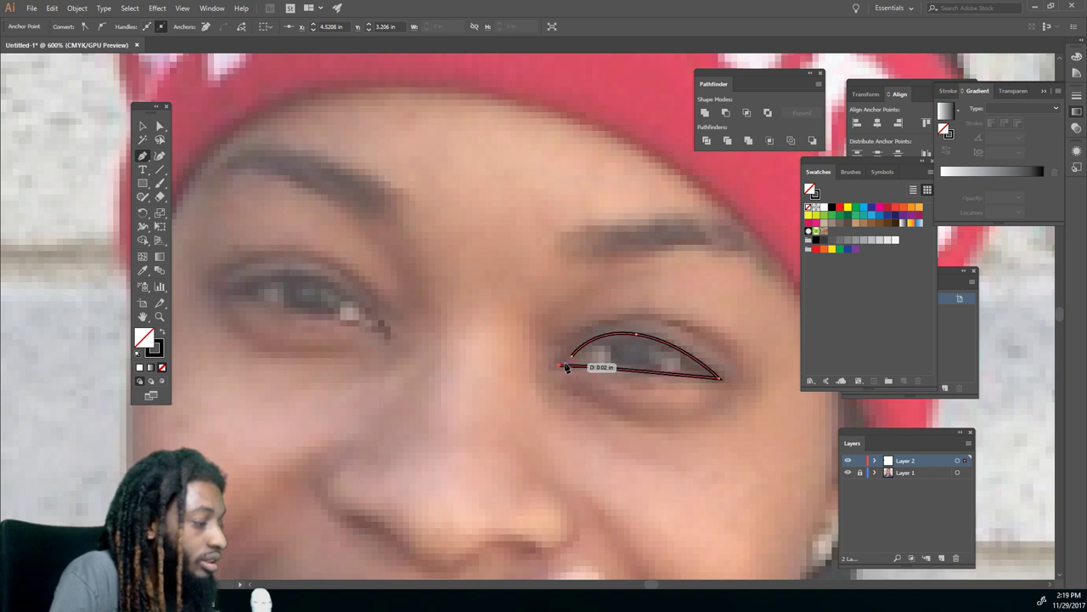
{"action": "left_click_drag", "start_coordinate": [571, 361], "coordinate": [568, 352]}
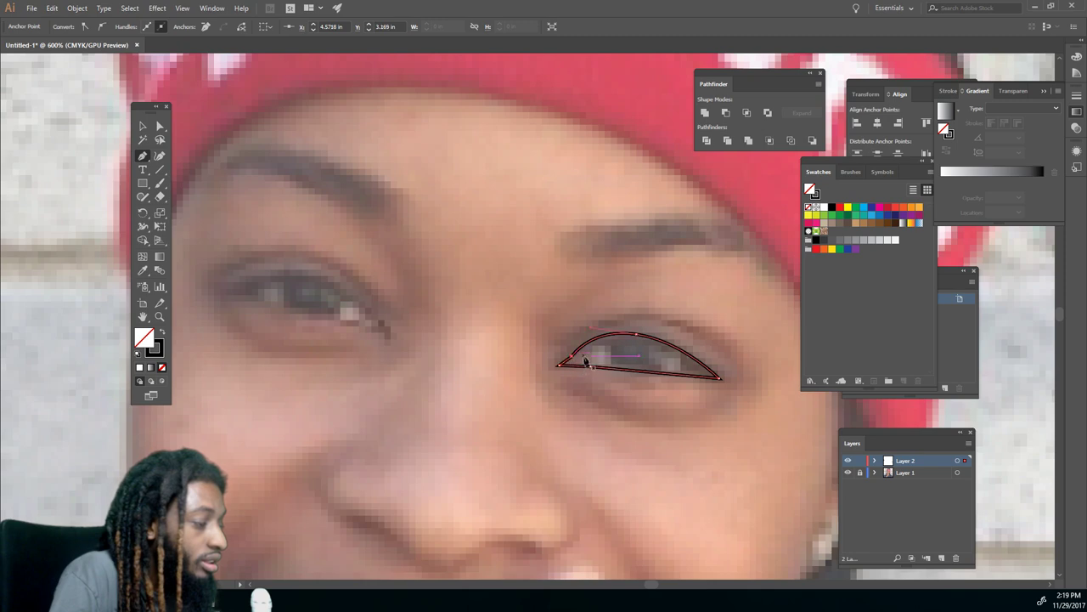
{"action": "left_click", "coordinate": [523, 316], "text": "ctrl"}
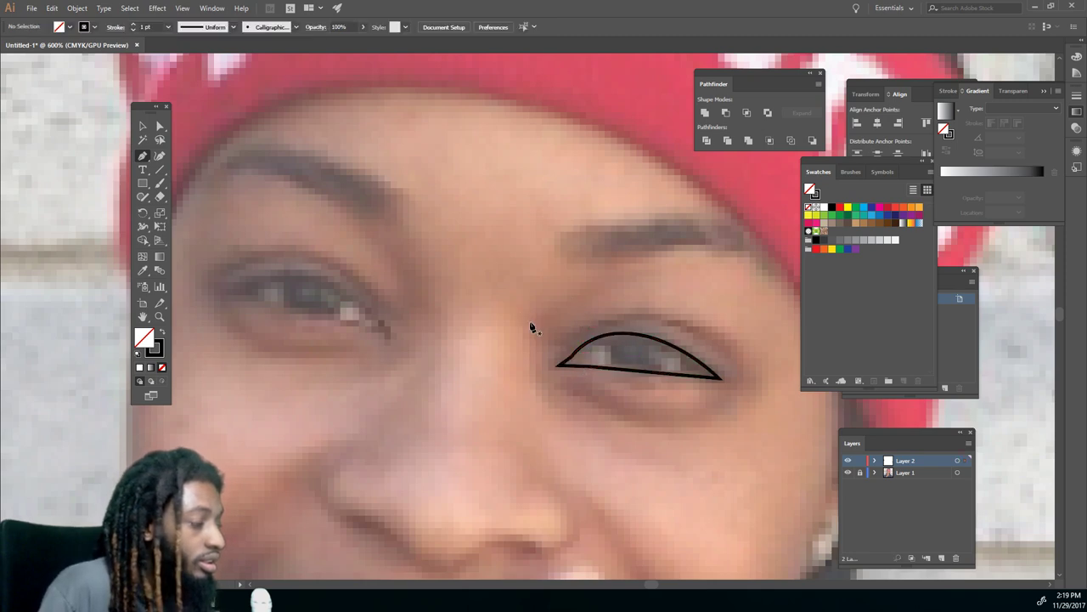
- Draw an open curve along the eyelid crease just above the traced left eye with the Pen tool
{"action": "left_click_drag", "start_coordinate": [558, 350], "coordinate": [623, 315]}
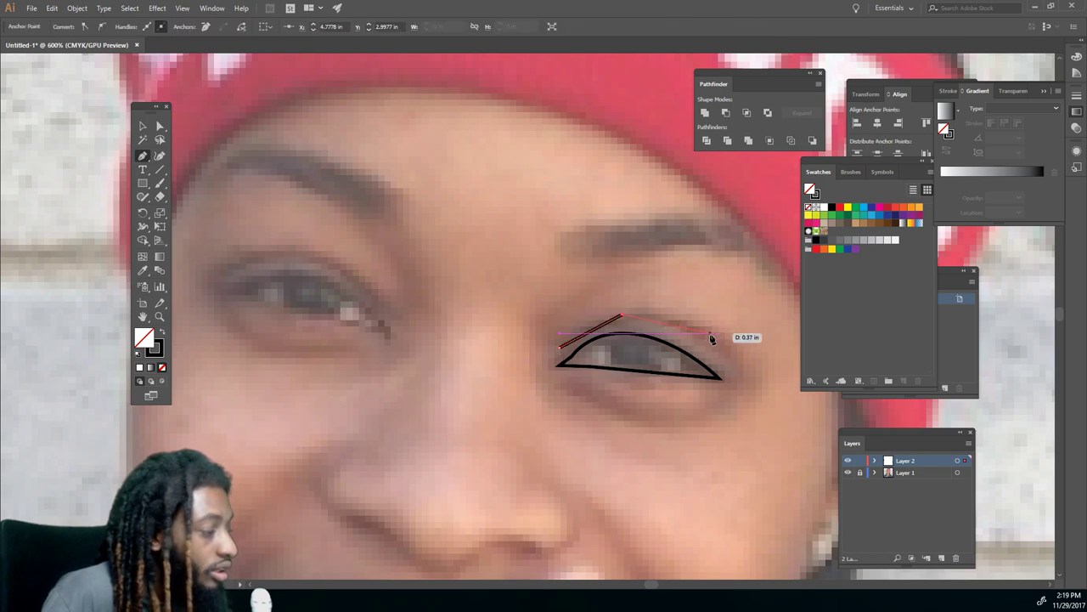
{"action": "key", "text": "ctrl+z"}
{"action": "left_click", "coordinate": [655, 318]}
{"action": "left_click_drag", "start_coordinate": [714, 338], "coordinate": [701, 331]}
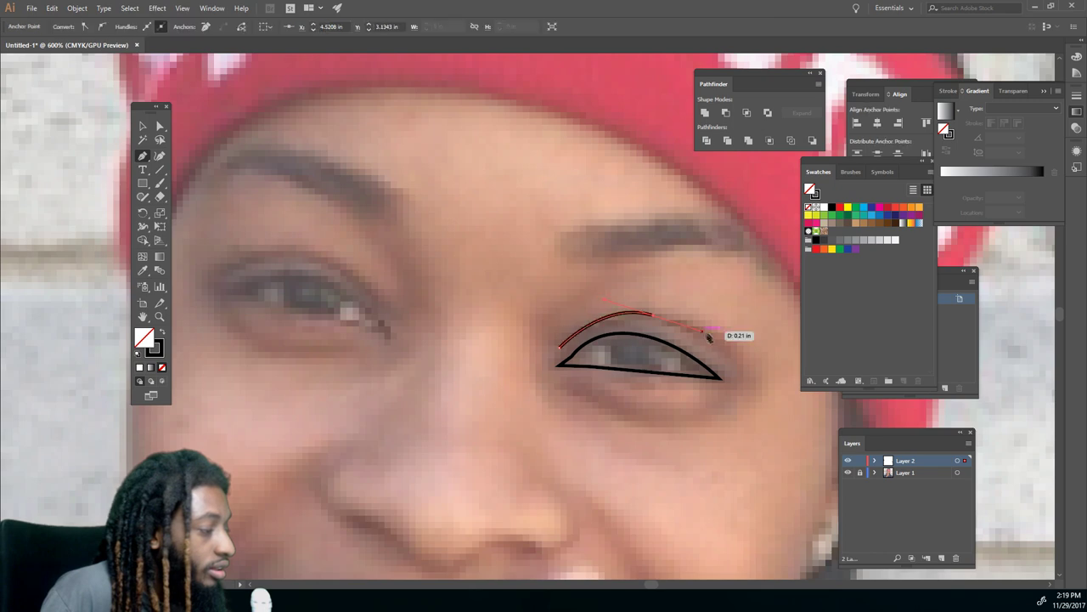
{"action": "left_click", "coordinate": [738, 369]}
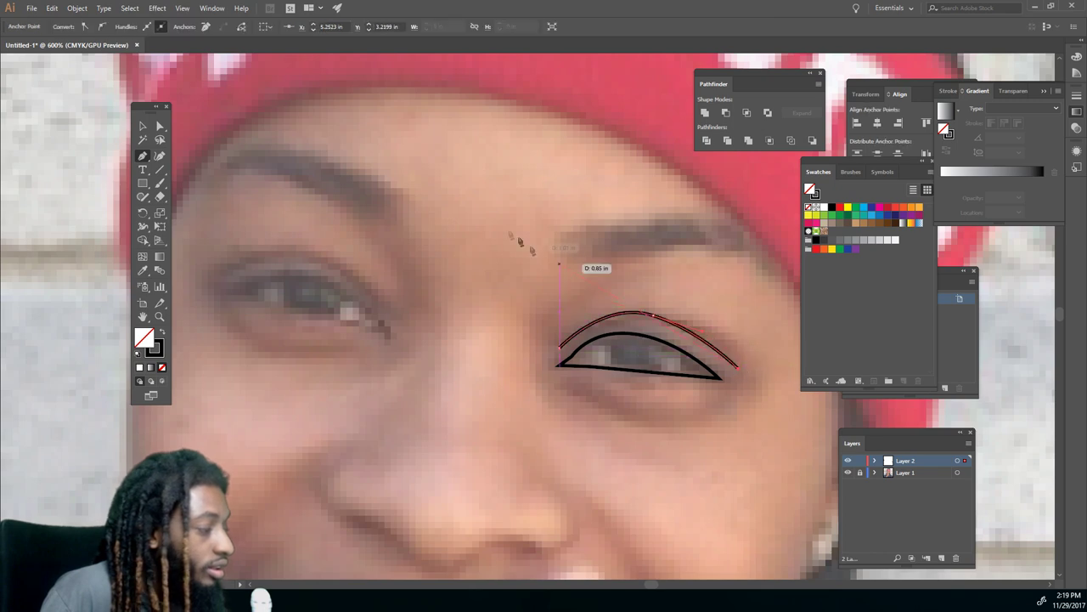
{"action": "key", "text": "Escape"}
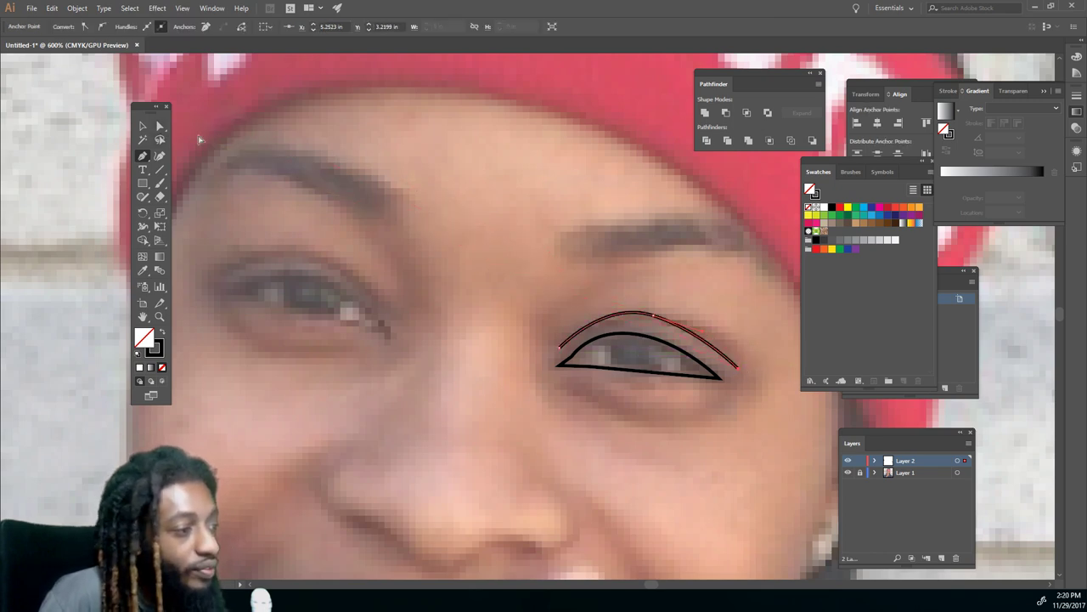
{"action": "left_click", "coordinate": [302, 184], "text": "ctrl"}
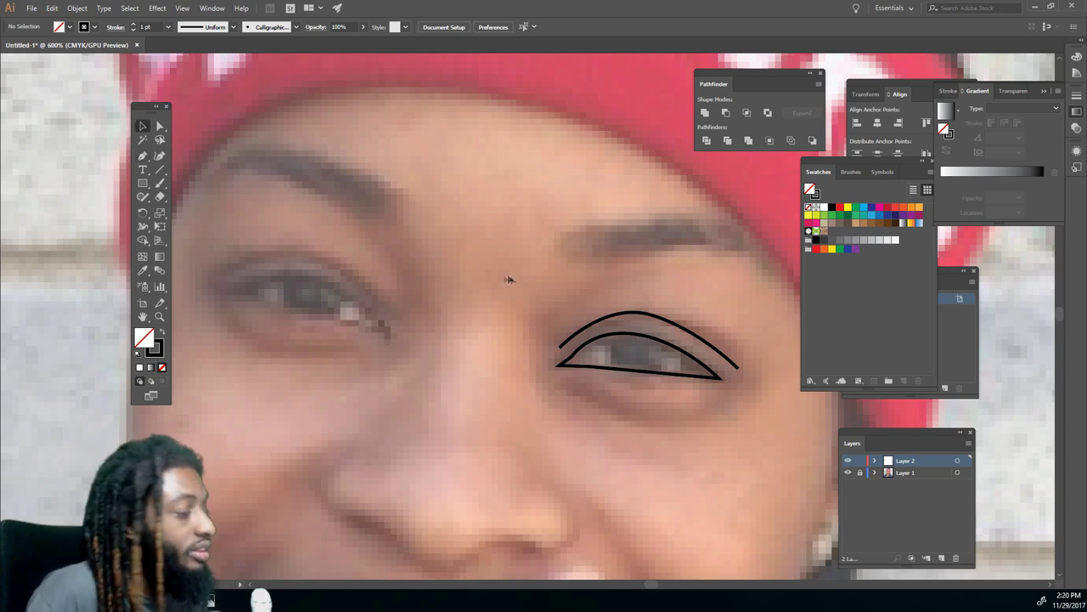
- Apply the variable width profile that tapers at both ends to the eyelid crease line
{"action": "left_click", "coordinate": [662, 319]}
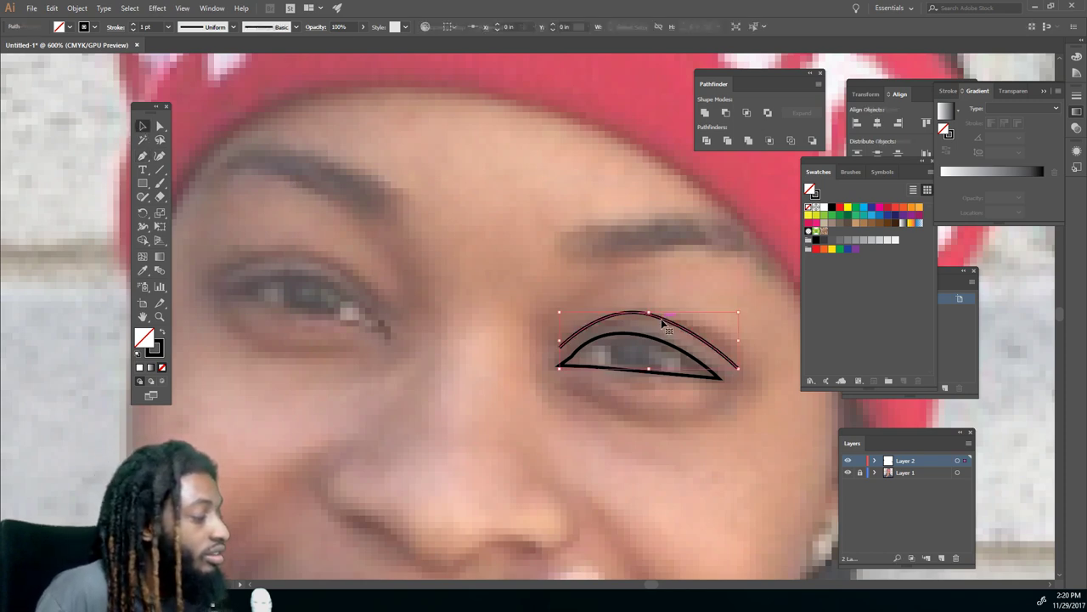
{"action": "left_click", "coordinate": [233, 27]}
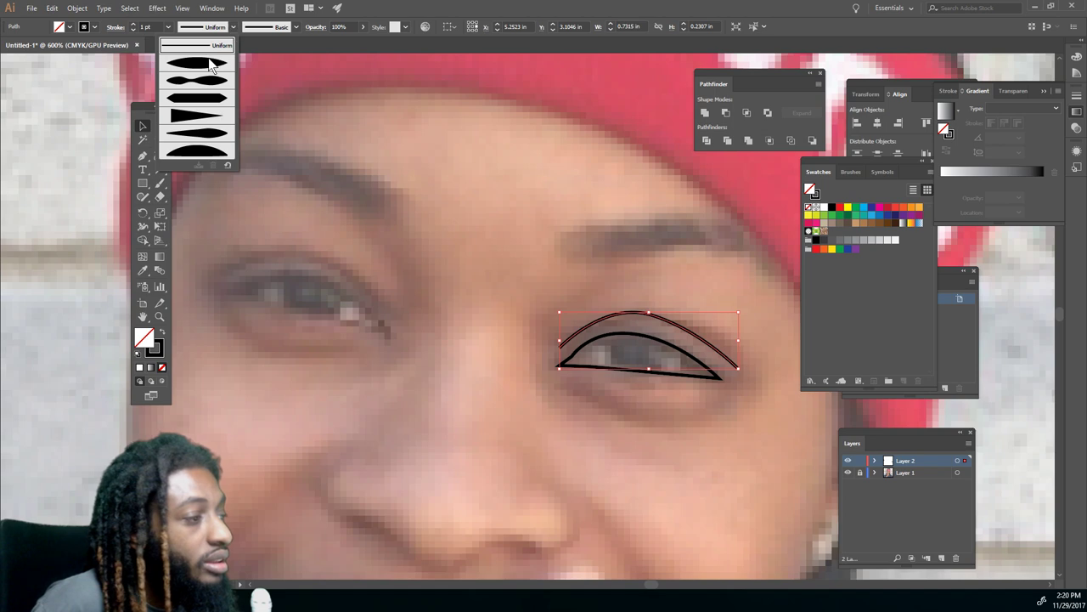
{"action": "left_click", "coordinate": [210, 63]}
{"action": "left_click", "coordinate": [515, 226]}
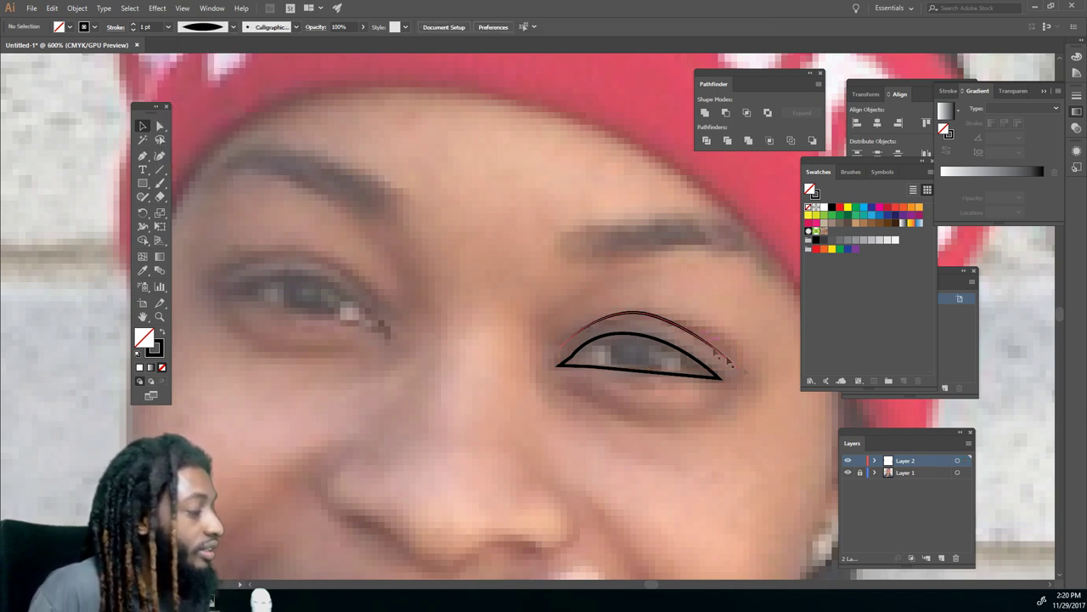
- Examine the traced eye lines with the photo layer hidden and shown, both at reduced size and close up
{"action": "key", "text": "ctrl+minus"}
{"action": "key", "text": "ctrl+minus"}
{"action": "key", "text": "ctrl+minus"}
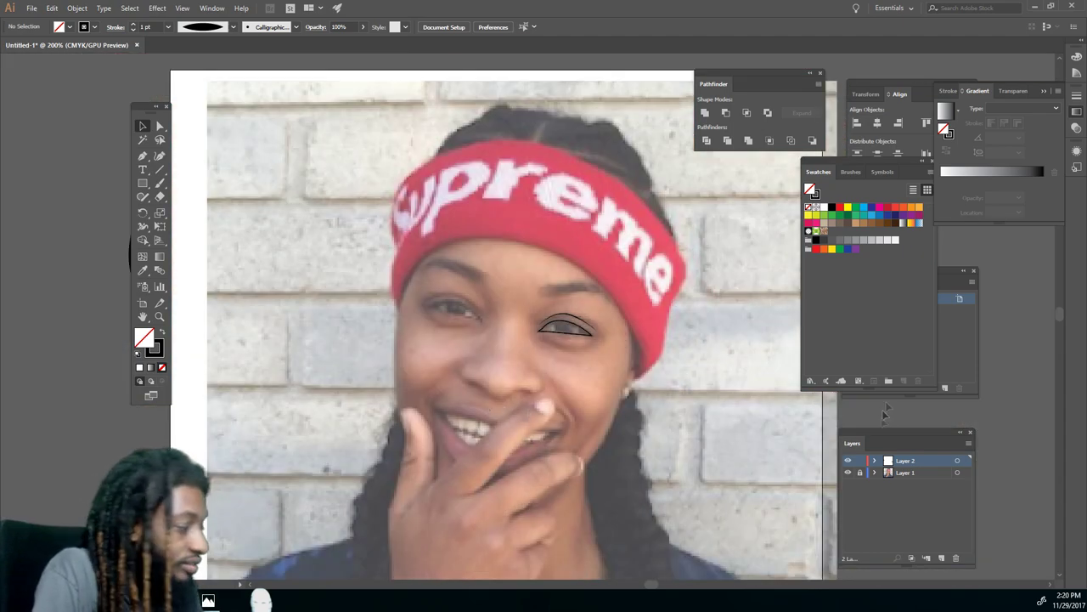
{"action": "left_click", "coordinate": [848, 473]}
{"action": "left_click", "coordinate": [848, 474]}
{"action": "key", "text": "ctrl+plus"}
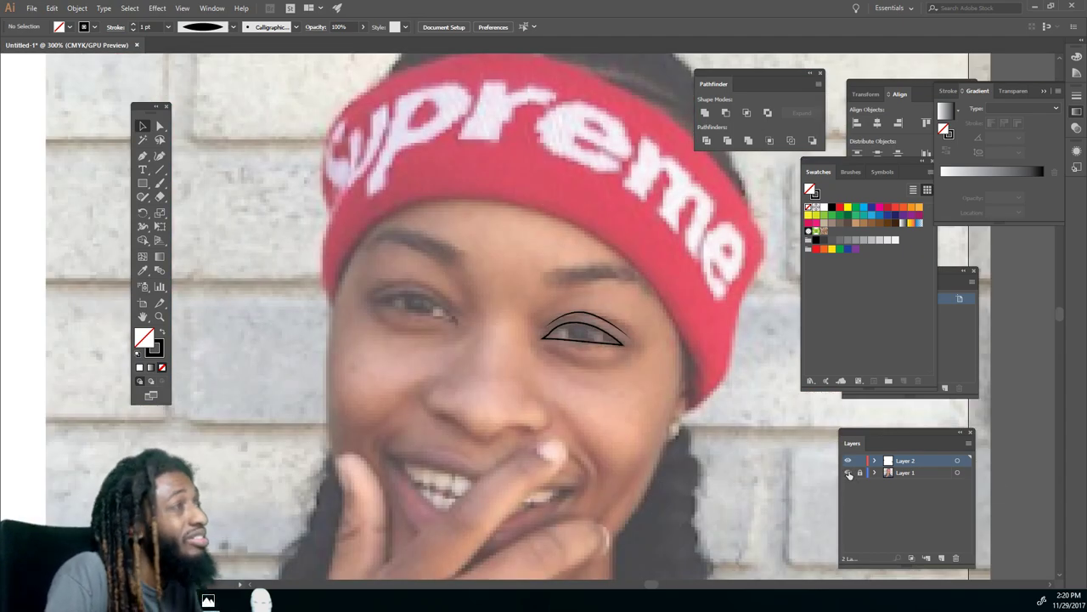
{"action": "key", "text": "ctrl+minus"}
{"action": "key", "text": "ctrl+plus"}
{"action": "key", "text": "ctrl+plus"}
{"action": "key", "text": "ctrl+plus"}
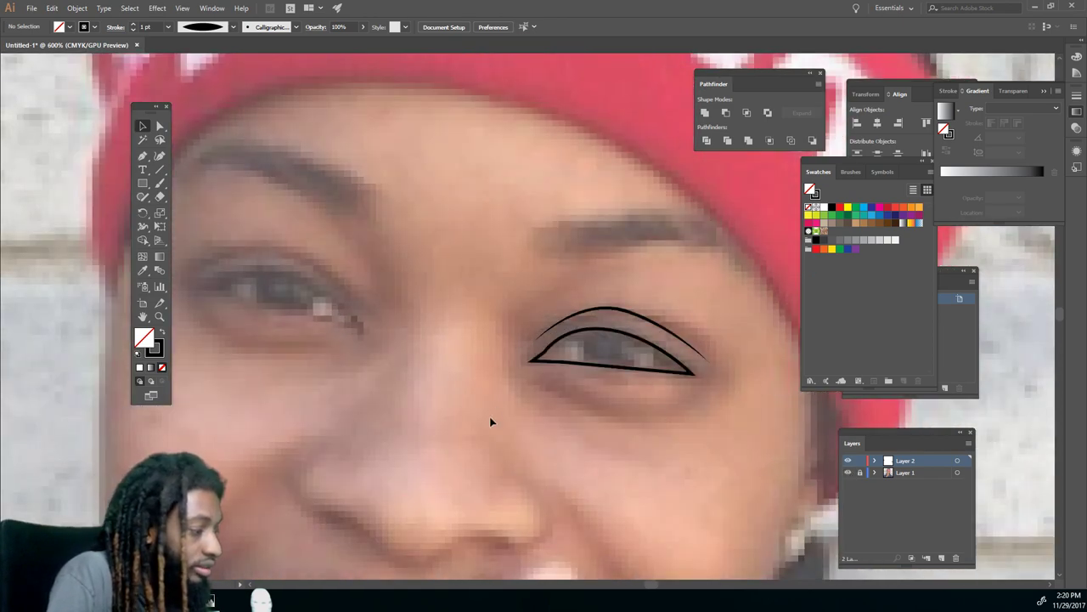
- Delete the eye outline and the eyelid crease line traced over the photo
{"action": "key", "text": "ctrl+a"}
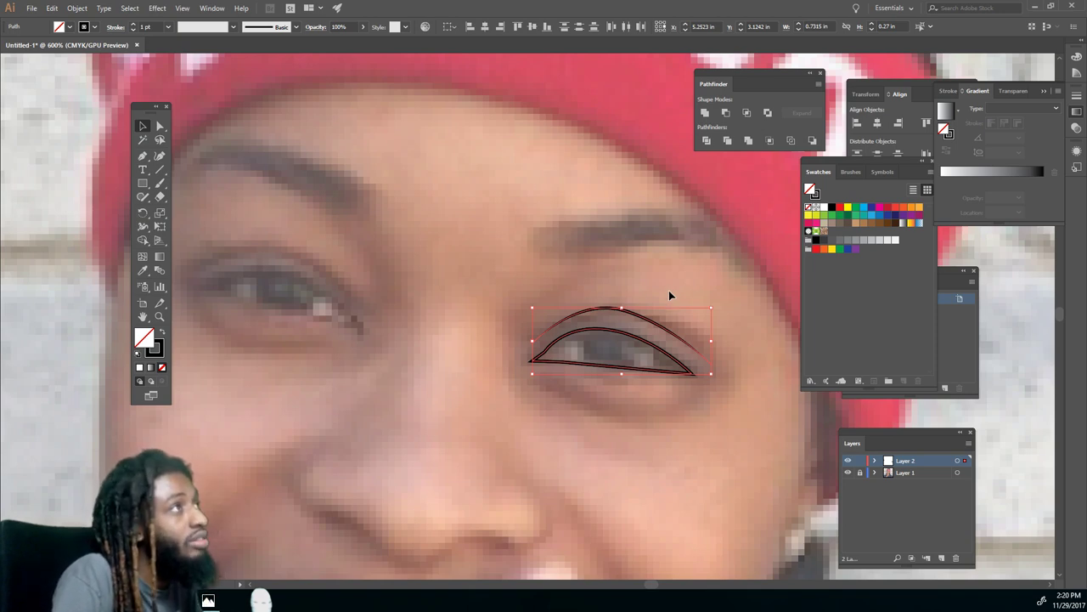
{"action": "key", "text": "Delete"}
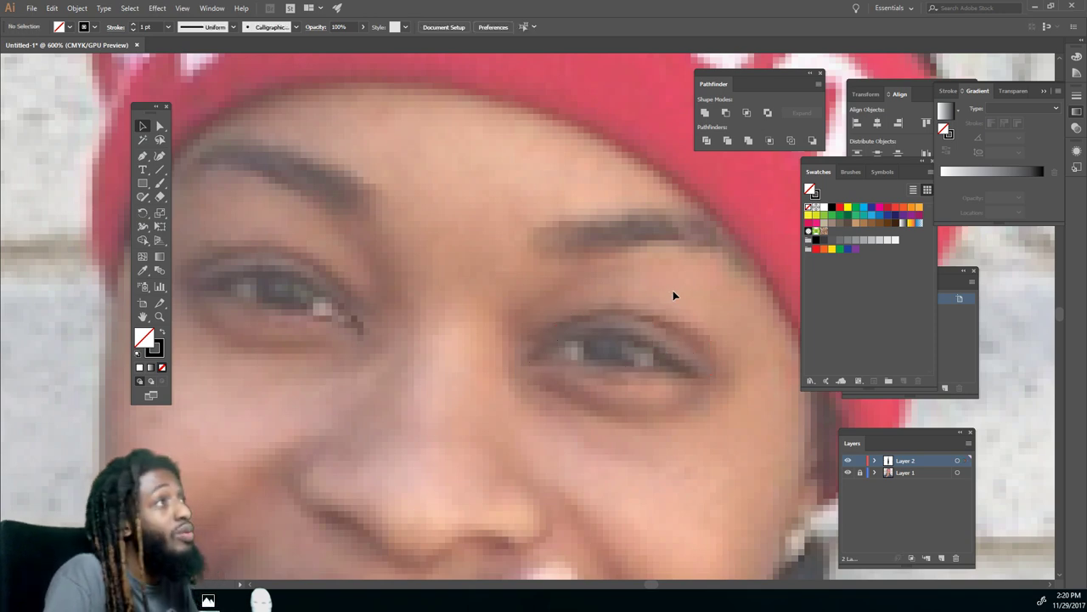
{"action": "key", "text": "ctrl+minus"}
{"action": "key", "text": "ctrl+plus"}
{"action": "scroll", "coordinate": [608, 406], "scroll_direction": "left", "scroll_amount": 2}
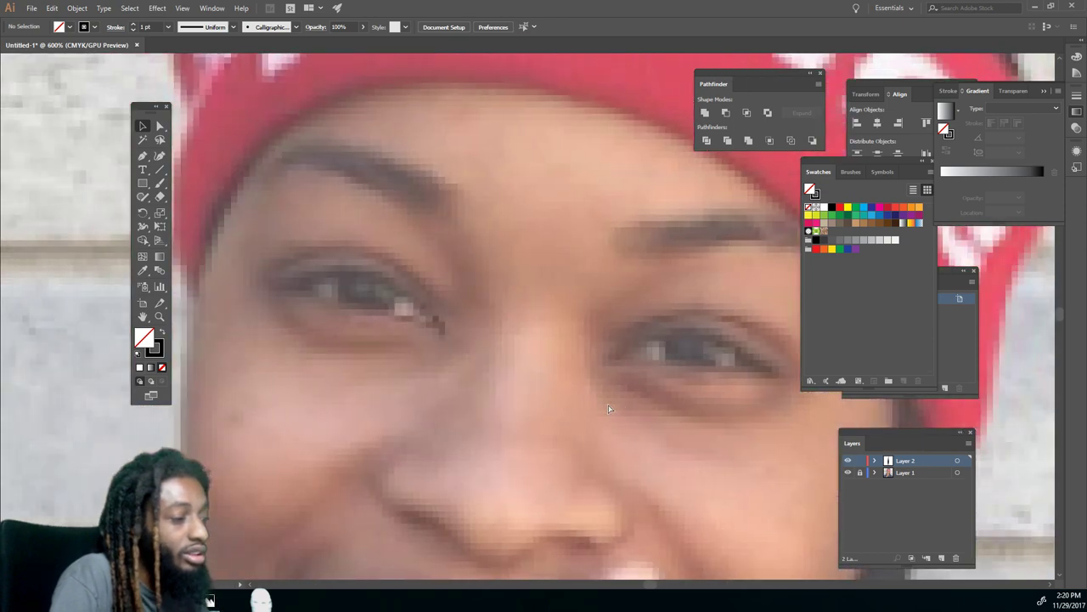
{"action": "key", "text": "ctrl+minus"}
{"action": "key", "text": "ctrl+minus"}
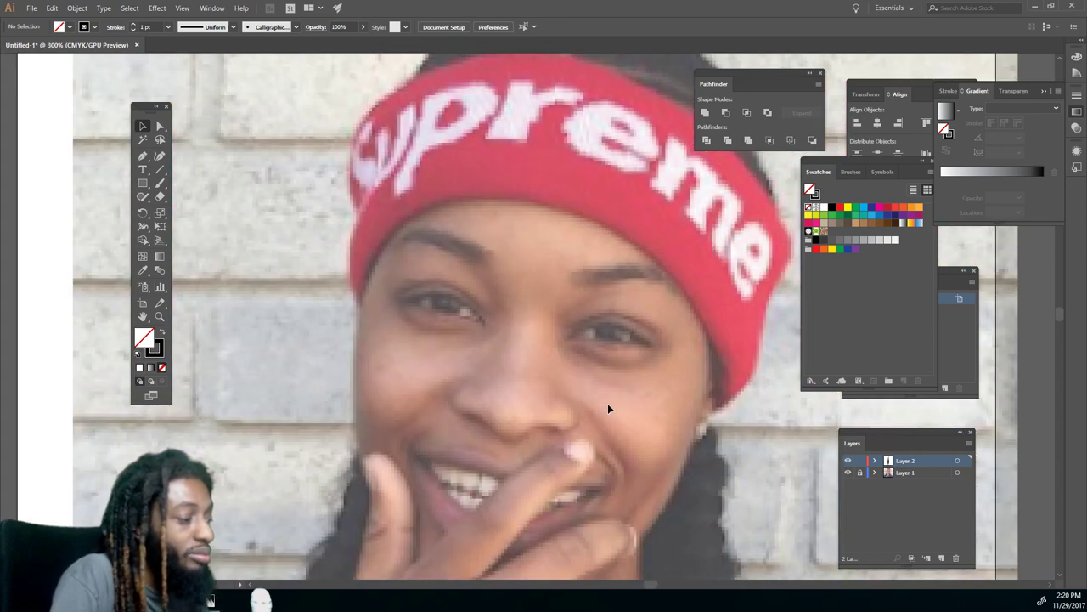
- Activate the Paintbrush tool and set the stroke weight to 0.25 pt for tracing the face
{"action": "left_click", "coordinate": [166, 177]}
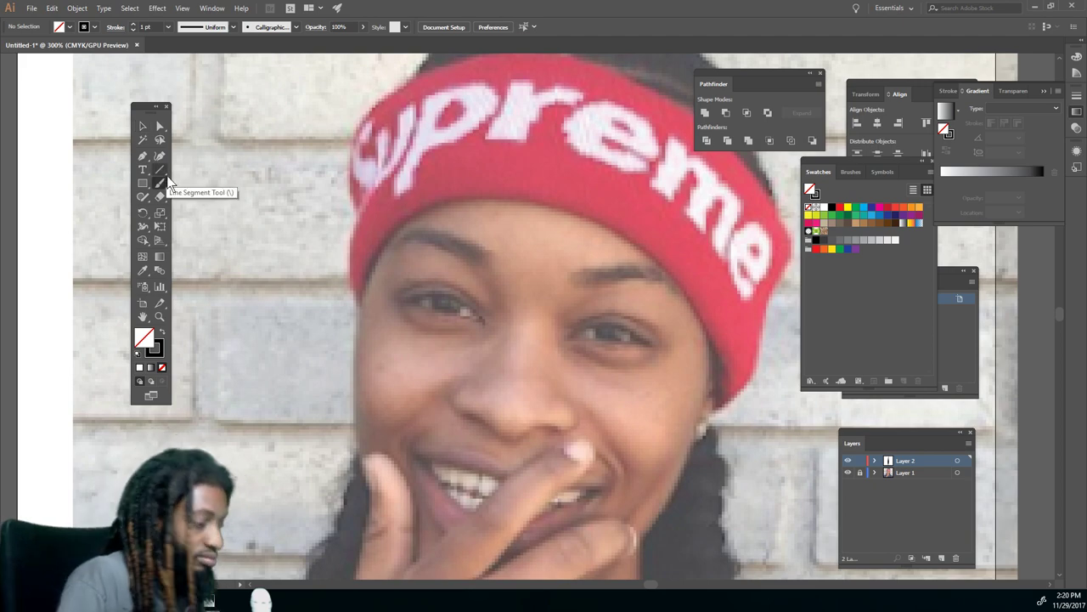
{"action": "key", "text": "ctrl+minus"}
{"action": "key", "text": "ctrl+minus"}
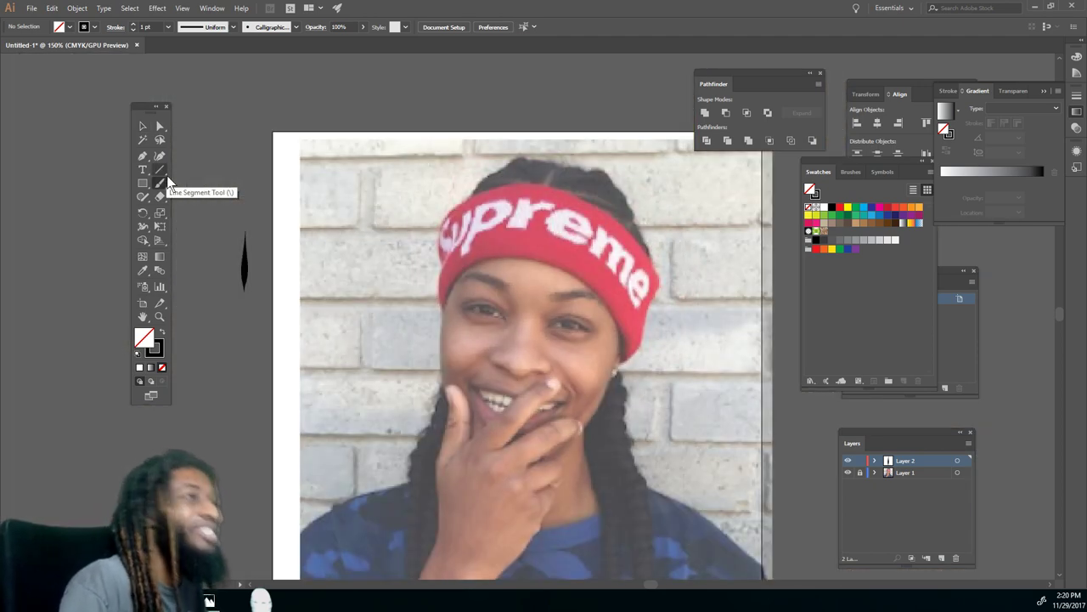
{"action": "key", "text": "ctrl+plus"}
{"action": "key", "text": "ctrl+plus"}
{"action": "key", "text": "ctrl+plus"}
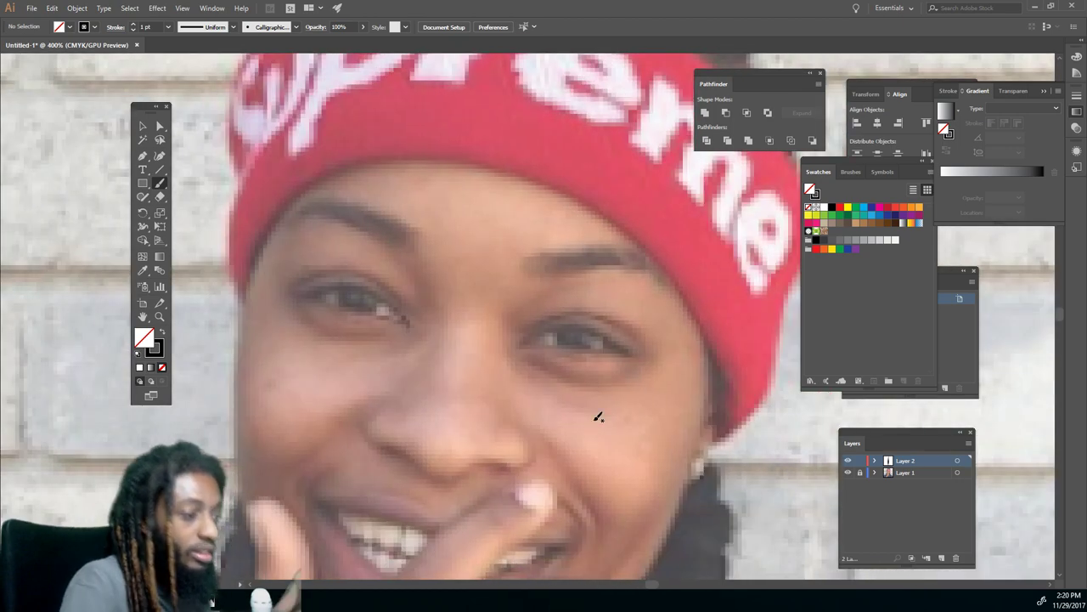
{"action": "left_click", "coordinate": [168, 26]}
{"action": "left_click", "coordinate": [182, 39]}
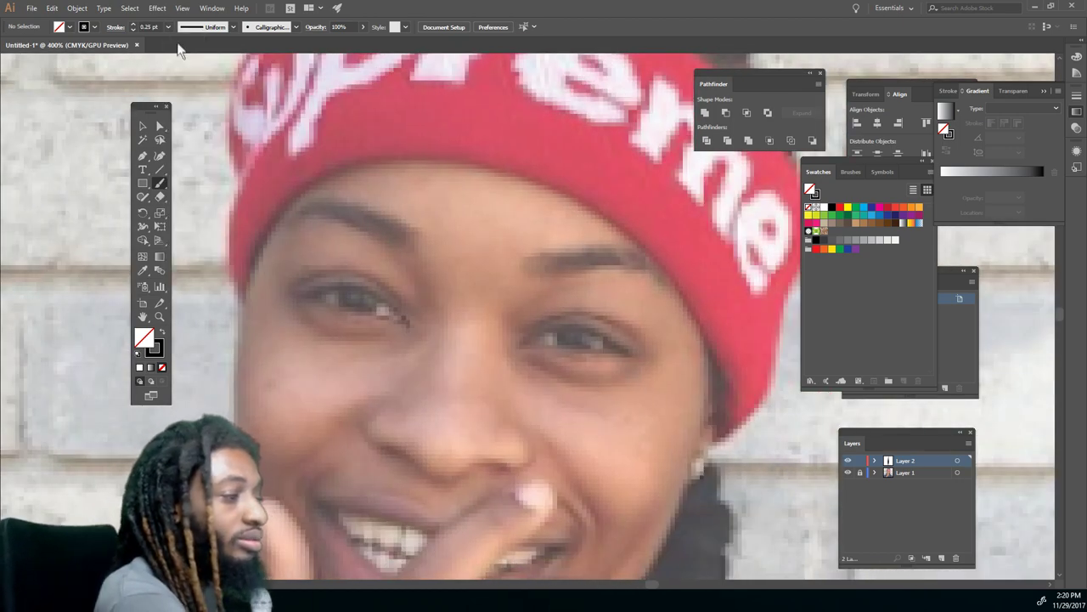
- Trace the upper lid lines, inner corners and eyelid creases of both eyes with a 1 pt brush stroke
{"action": "key", "text": "ctrl+minus"}
{"action": "key", "text": "ctrl+plus"}
{"action": "key", "text": "ctrl+plus"}
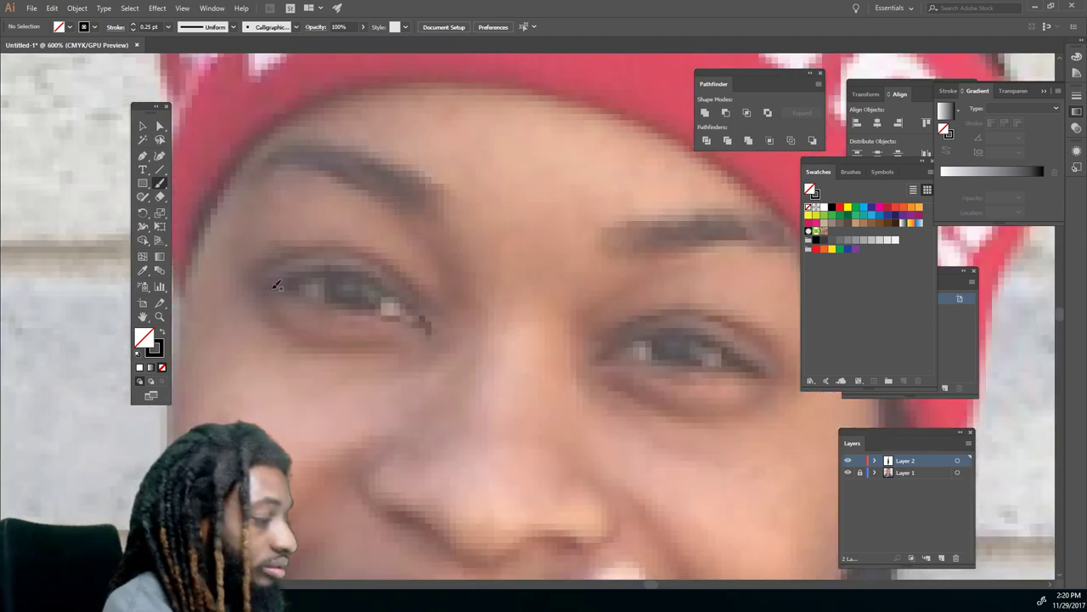
{"action": "mouse_move", "coordinate": [311, 269]}
{"action": "left_mouse_down"}
{"action": "mouse_move", "coordinate": [387, 281]}
{"action": "mouse_move", "coordinate": [427, 330]}
{"action": "left_mouse_up"}
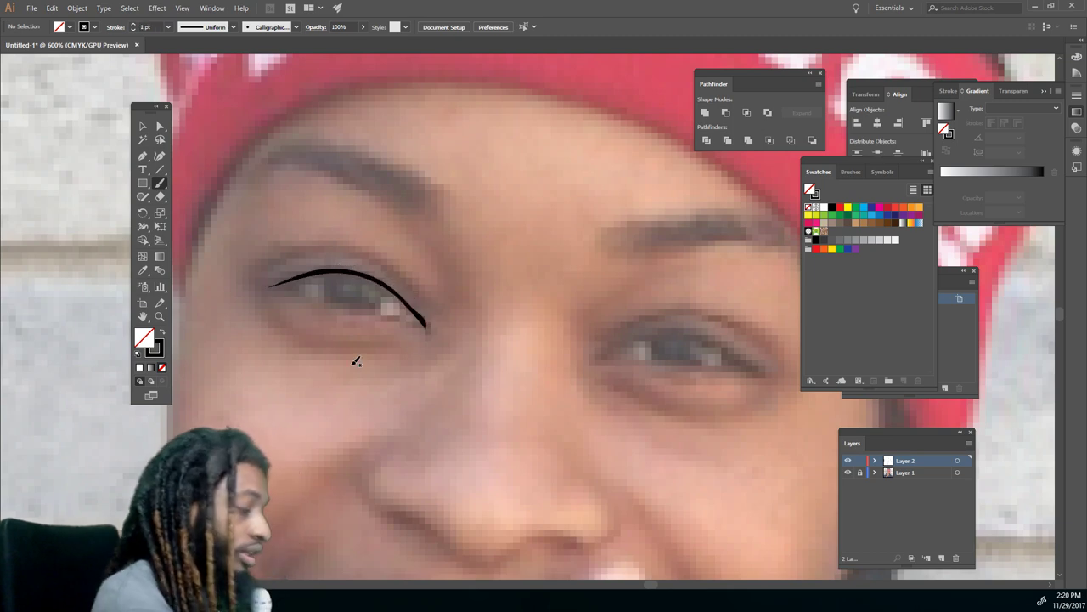
{"action": "mouse_move", "coordinate": [619, 347]}
{"action": "left_mouse_down"}
{"action": "mouse_move", "coordinate": [699, 330]}
{"action": "mouse_move", "coordinate": [769, 372]}
{"action": "left_mouse_up"}
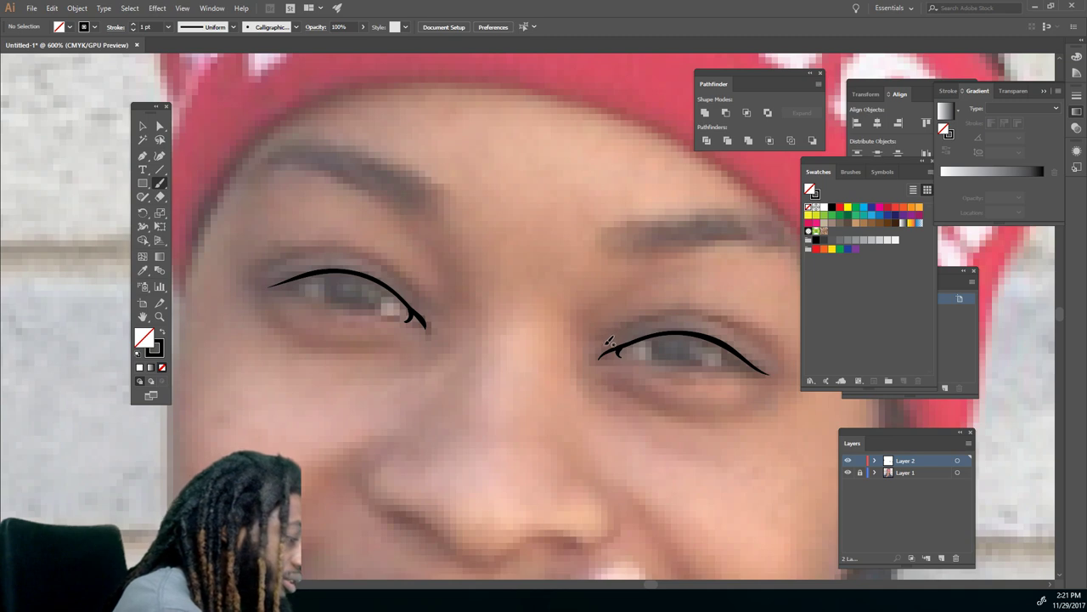
{"action": "mouse_move", "coordinate": [622, 329]}
{"action": "left_mouse_down"}
{"action": "mouse_move", "coordinate": [719, 311]}
{"action": "mouse_move", "coordinate": [768, 350]}
{"action": "left_mouse_up"}
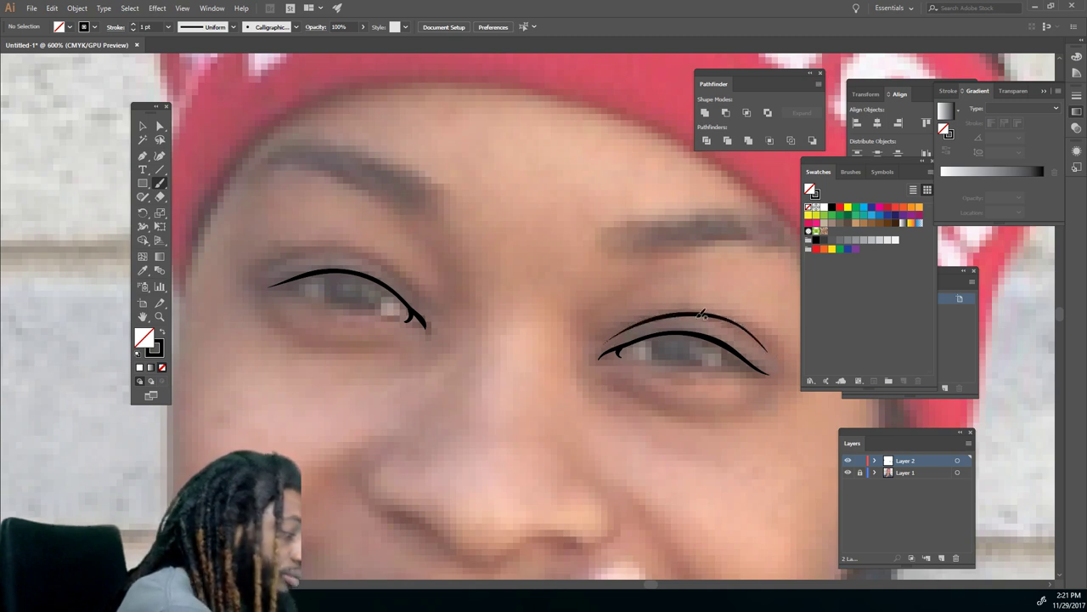
{"action": "mouse_move", "coordinate": [270, 261]}
{"action": "left_mouse_down"}
{"action": "mouse_move", "coordinate": [316, 244]}
{"action": "mouse_move", "coordinate": [396, 258]}
{"action": "left_mouse_up"}
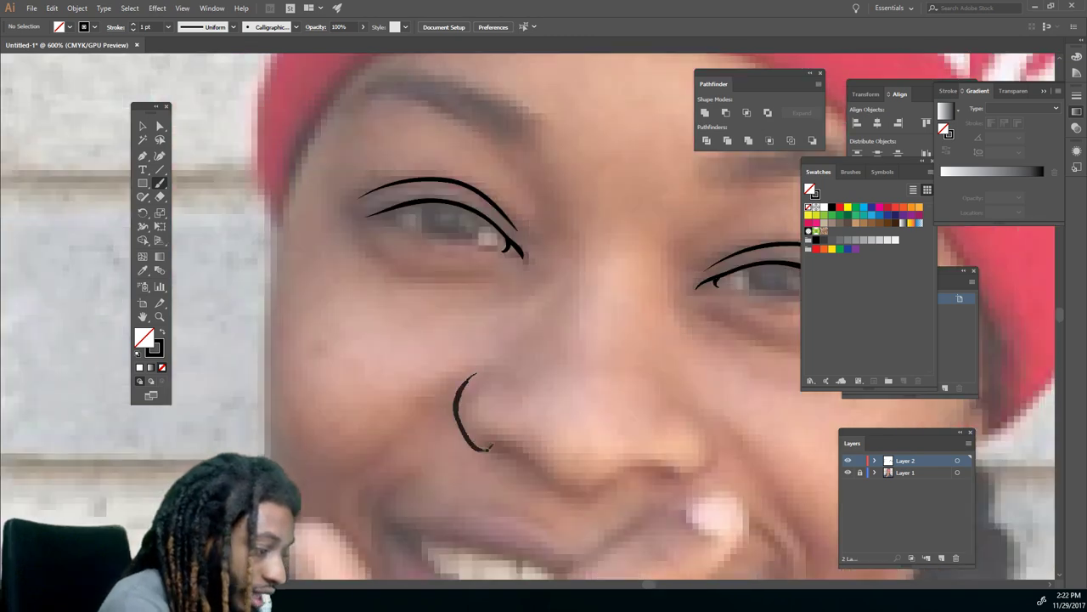
- Trace the underside of the nose, including both nostrils and the outer wing
{"action": "left_click_drag", "start_coordinate": [491, 448], "coordinate": [494, 453]}
{"action": "mouse_move", "coordinate": [488, 442]}
{"action": "left_mouse_down"}
{"action": "mouse_move", "coordinate": [513, 438]}
{"action": "mouse_move", "coordinate": [557, 477]}
{"action": "mouse_move", "coordinate": [608, 484]}
{"action": "mouse_move", "coordinate": [673, 476]}
{"action": "left_mouse_up"}
{"action": "mouse_move", "coordinate": [676, 481]}
{"action": "left_mouse_down"}
{"action": "mouse_move", "coordinate": [712, 464]}
{"action": "mouse_move", "coordinate": [703, 413]}
{"action": "left_mouse_up"}
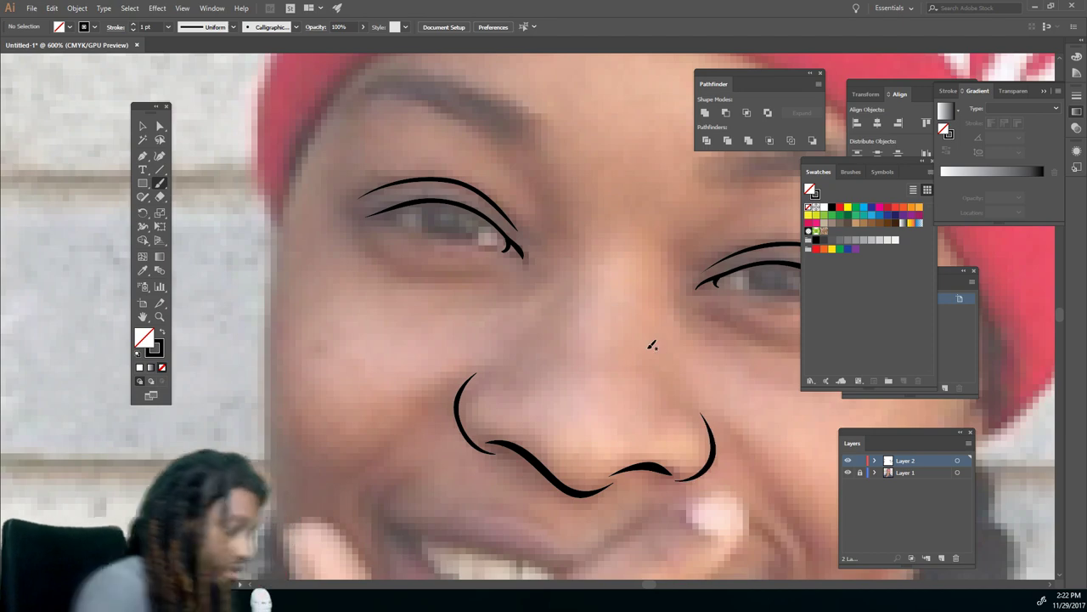
- Trace the crease under each eye and the headband's lower edge across the forehead
{"action": "key", "text": "ctrl+minus"}
{"action": "scroll", "coordinate": [694, 357], "scroll_direction": "right", "scroll_amount": 2}
{"action": "scroll", "coordinate": [694, 357], "scroll_direction": "up", "scroll_amount": 1}
{"action": "left_click_drag", "start_coordinate": [390, 320], "coordinate": [439, 318]}
{"action": "left_click_drag", "start_coordinate": [592, 335], "coordinate": [625, 360]}
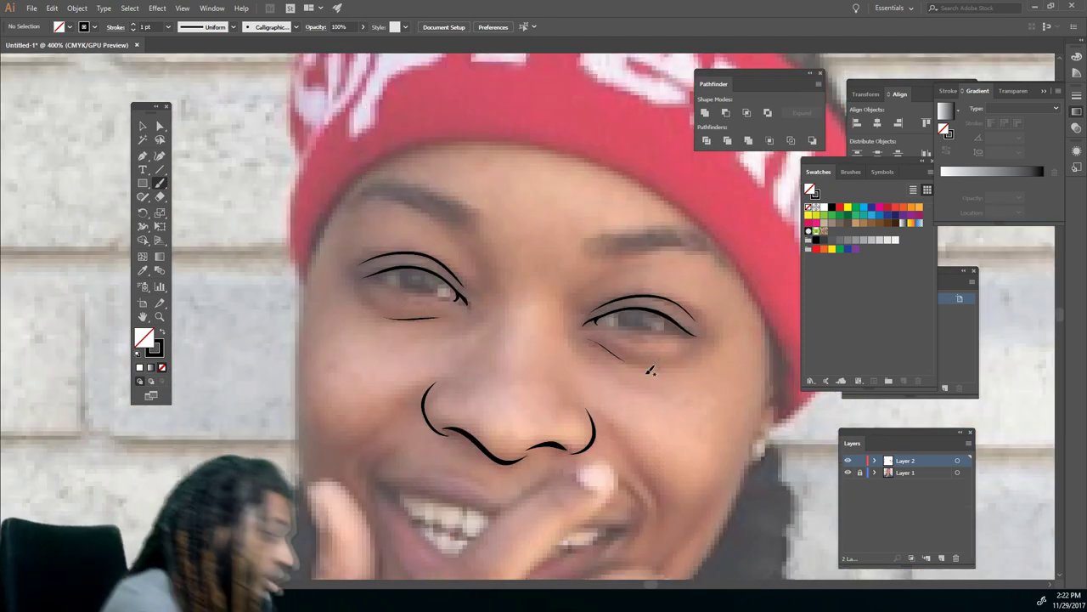
{"action": "scroll", "coordinate": [417, 429], "scroll_direction": "down", "scroll_amount": 3}
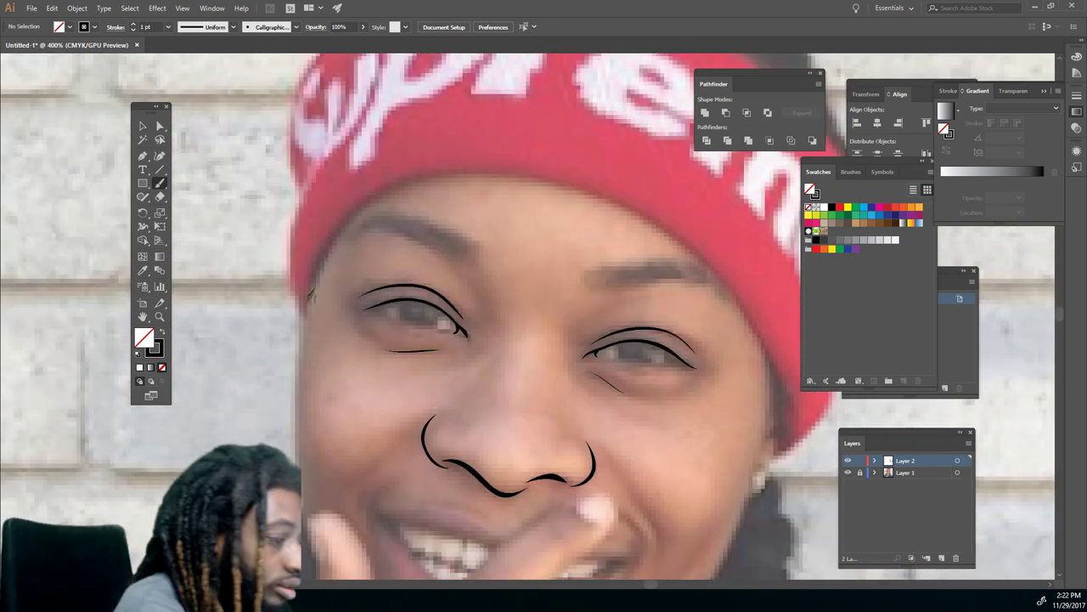
{"action": "mouse_move", "coordinate": [307, 299]}
{"action": "left_mouse_down"}
{"action": "mouse_move", "coordinate": [358, 215]}
{"action": "mouse_move", "coordinate": [436, 175]}
{"action": "mouse_move", "coordinate": [563, 183]}
{"action": "mouse_move", "coordinate": [694, 250]}
{"action": "mouse_move", "coordinate": [754, 317]}
{"action": "mouse_move", "coordinate": [789, 408]}
{"action": "left_mouse_up"}
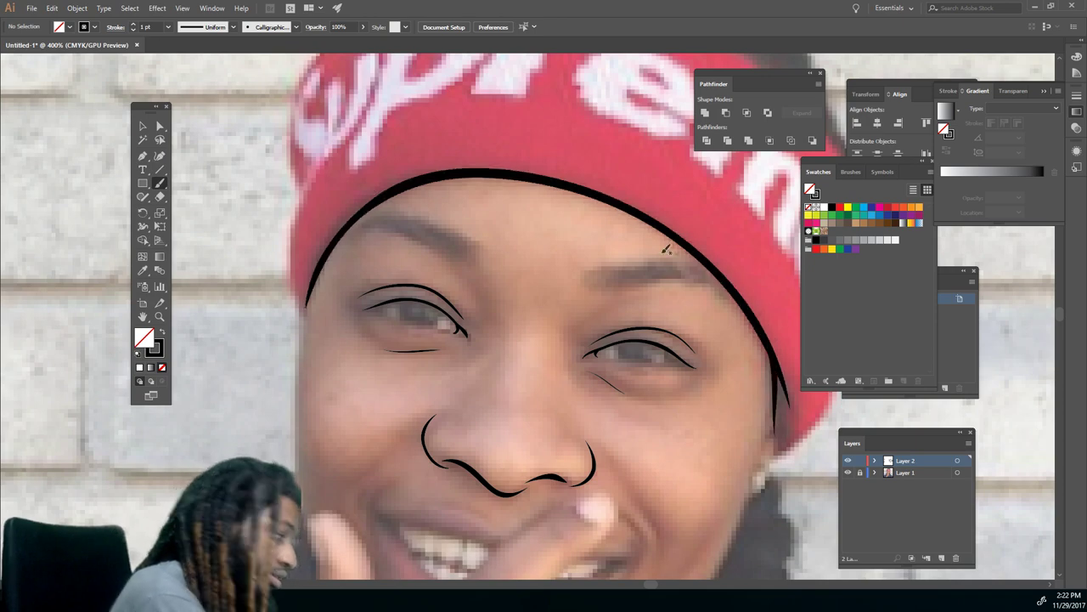
- Set the stroke weight to 0.25 pt and fill in the eyebrows with short hair strokes
{"action": "scroll", "coordinate": [668, 255], "scroll_direction": "up", "scroll_amount": 2}
{"action": "left_click", "coordinate": [179, 39]}
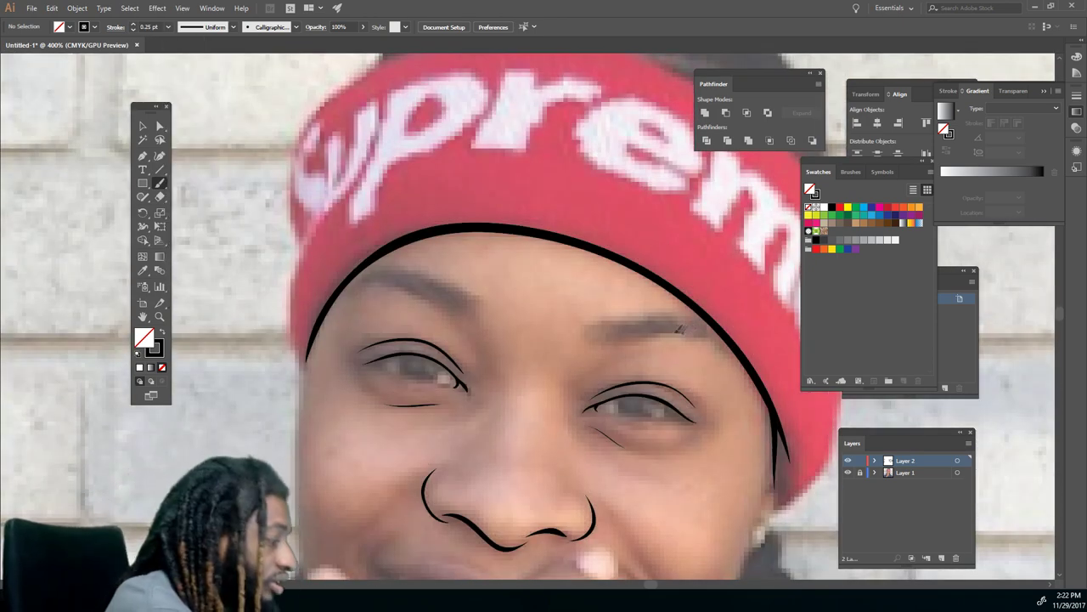
{"action": "mouse_move", "coordinate": [653, 334]}
{"action": "left_mouse_down"}
{"action": "mouse_move", "coordinate": [679, 318]}
{"action": "mouse_move", "coordinate": [651, 317]}
{"action": "left_mouse_up"}
{"action": "left_click_drag", "start_coordinate": [598, 340], "coordinate": [627, 322]}
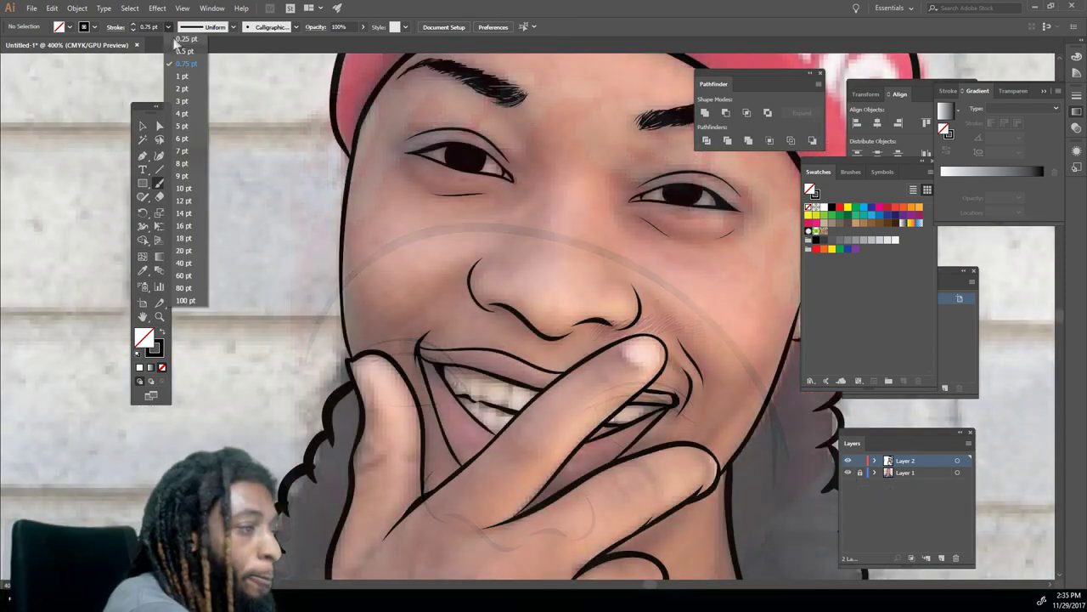
- Outline the nails of the index finger and thumb with a 0.25 pt stroke
{"action": "mouse_move", "coordinate": [664, 338]}
{"action": "left_mouse_down"}
{"action": "mouse_move", "coordinate": [672, 353]}
{"action": "mouse_move", "coordinate": [645, 367]}
{"action": "mouse_move", "coordinate": [630, 335]}
{"action": "left_mouse_up"}
{"action": "key", "text": "ctrl+equal"}
{"action": "key", "text": "ctrl+equal"}
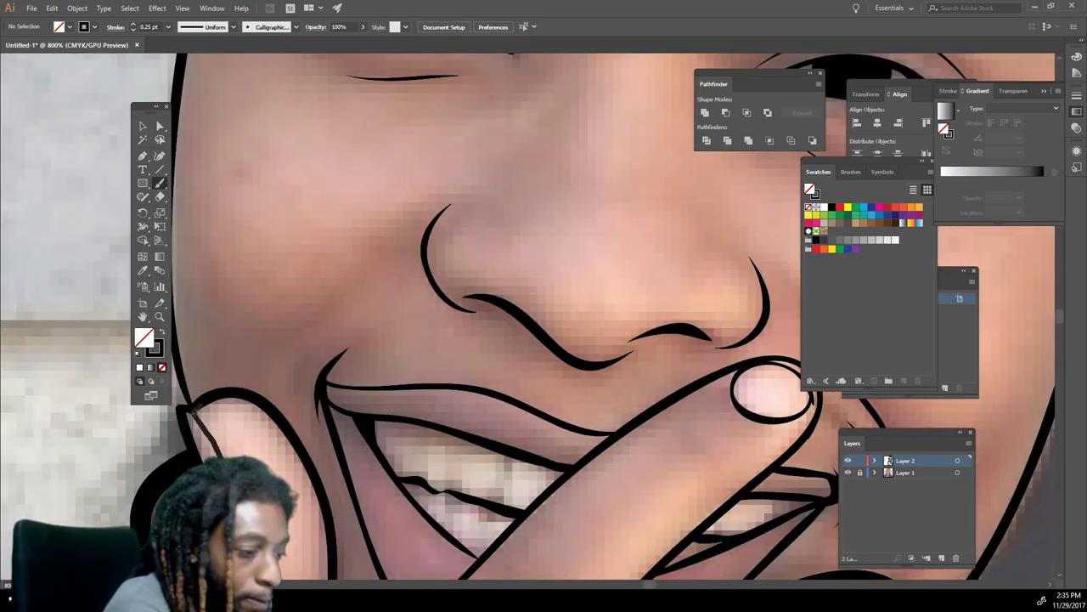
{"action": "key", "text": "ctrl+minus"}
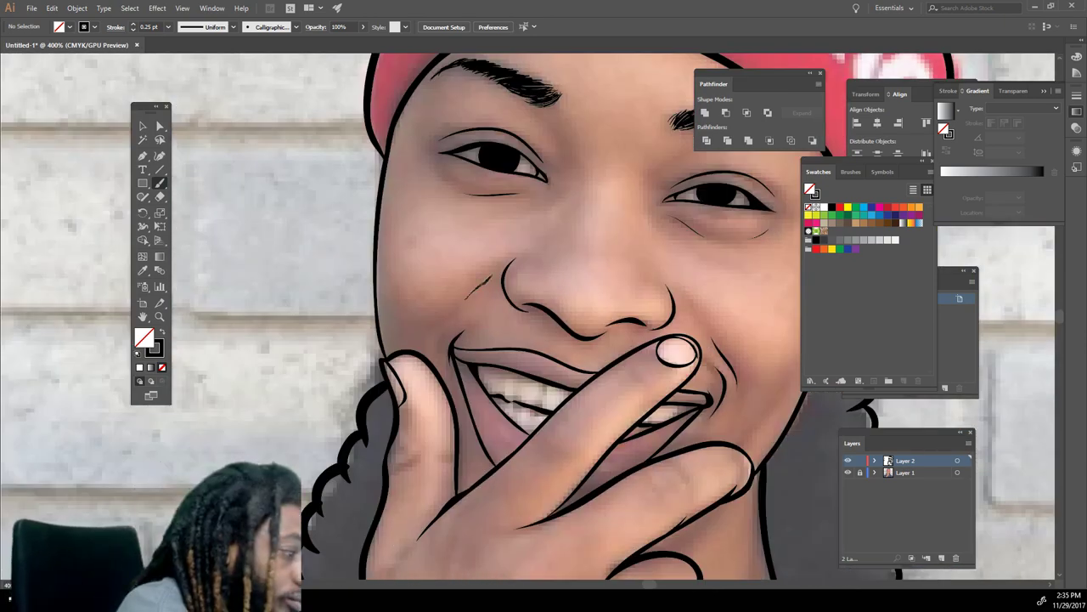
- Draw a short contour line on each side of the nose bridge beside the inner eye corners
{"action": "scroll", "coordinate": [520, 246], "scroll_direction": "up", "scroll_amount": 2}
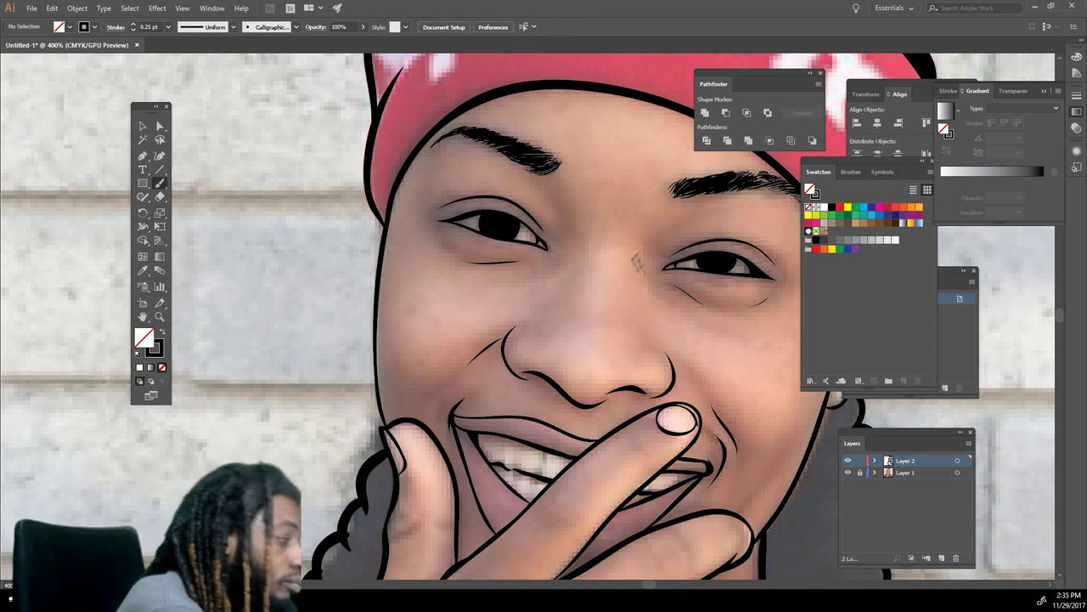
{"action": "left_click_drag", "start_coordinate": [552, 270], "coordinate": [575, 246]}
{"action": "left_click_drag", "start_coordinate": [647, 272], "coordinate": [655, 249]}
- Draw the small knuckle crease lines on the thumb and fingers with the 0.25 pt stroke
{"action": "key", "text": "ctrl+minus"}
{"action": "key", "text": "ctrl+minus"}
{"action": "key", "text": "ctrl+minus"}
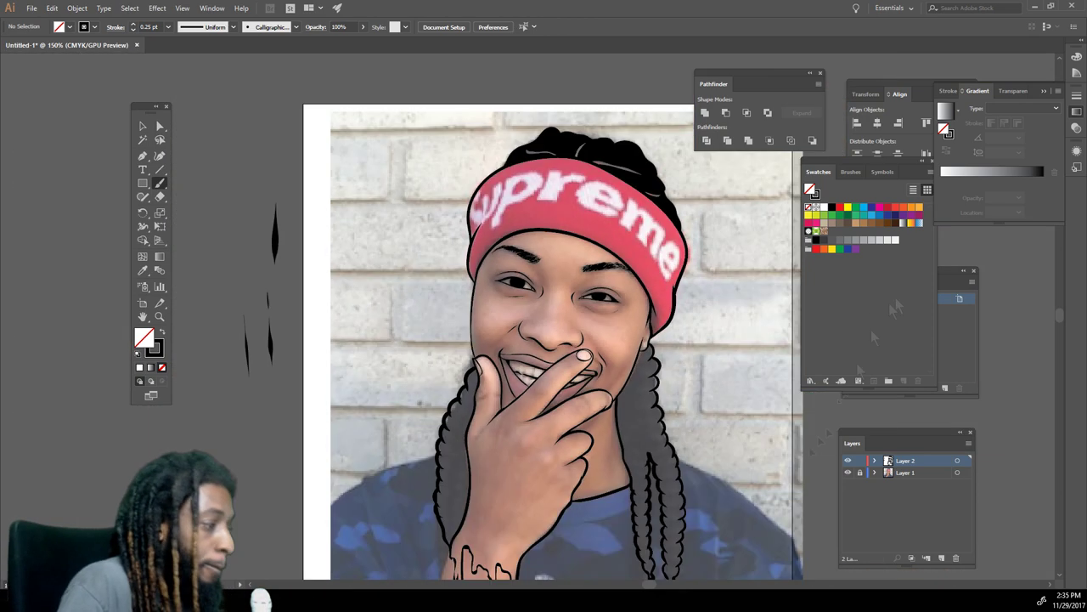
{"action": "left_click_drag", "start_coordinate": [759, 483], "coordinate": [739, 416]}
{"action": "key", "text": "ctrl+equal"}
{"action": "key", "text": "ctrl+equal"}
{"action": "mouse_move", "coordinate": [612, 368]}
{"action": "left_mouse_down"}
{"action": "mouse_move", "coordinate": [599, 348]}
{"action": "mouse_move", "coordinate": [596, 370]}
{"action": "left_mouse_up"}
{"action": "left_click_drag", "start_coordinate": [508, 323], "coordinate": [520, 336]}
{"action": "left_click_drag", "start_coordinate": [507, 318], "coordinate": [523, 327]}
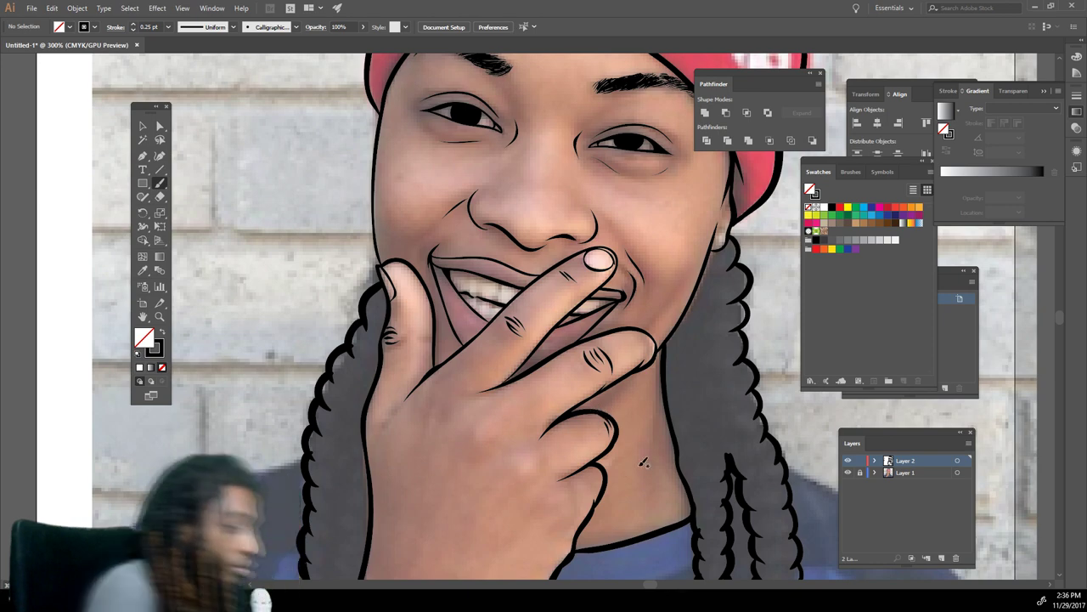
- Examine the traced portrait line art from the headband down to the wrist drips with the photo layer hidden
{"action": "scroll", "coordinate": [644, 462], "scroll_direction": "down", "scroll_amount": 3}
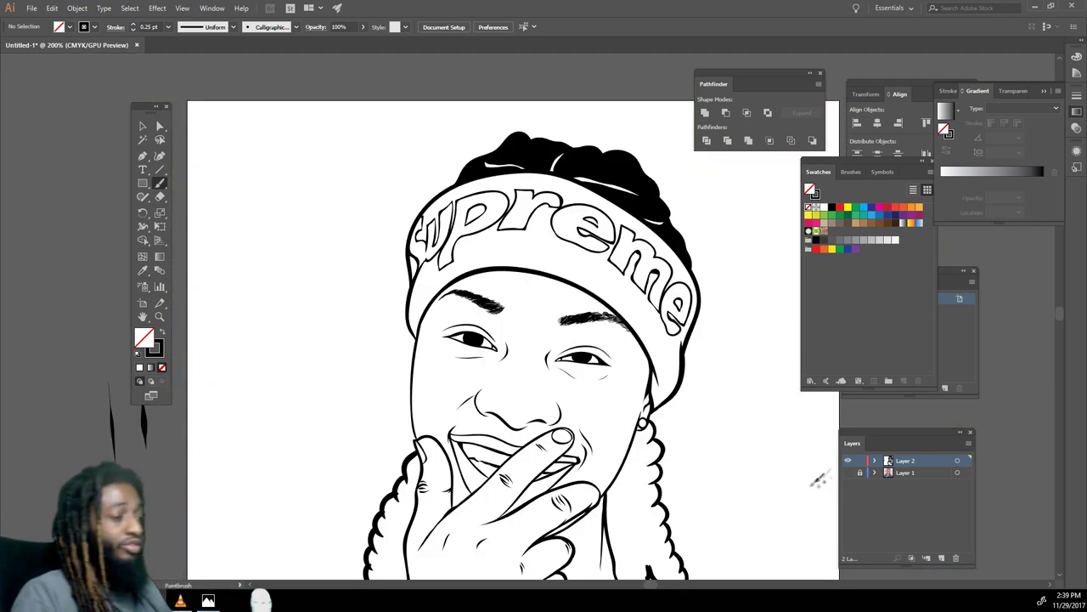
{"action": "scroll", "coordinate": [811, 488], "scroll_direction": "down", "scroll_amount": 2}
{"action": "scroll", "coordinate": [801, 498], "scroll_direction": "right", "scroll_amount": 1}
{"action": "scroll", "coordinate": [782, 498], "scroll_direction": "down", "scroll_amount": 2}
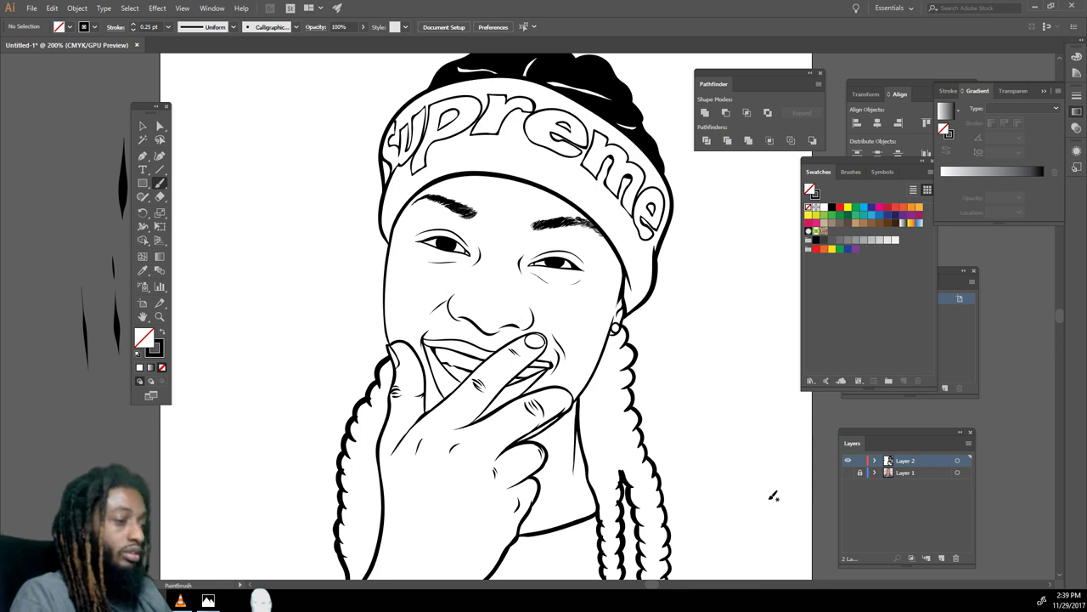
{"action": "key", "text": "ctrl+minus"}
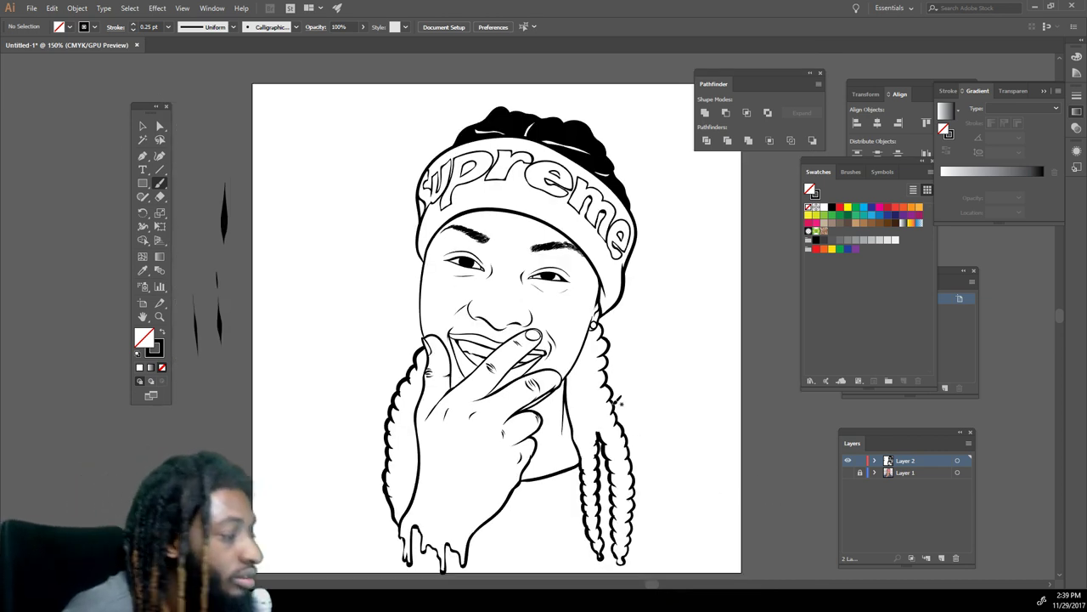
{"action": "scroll", "coordinate": [600, 334], "scroll_direction": "up", "scroll_amount": 1}
{"action": "scroll", "coordinate": [595, 314], "scroll_direction": "down", "scroll_amount": 1}
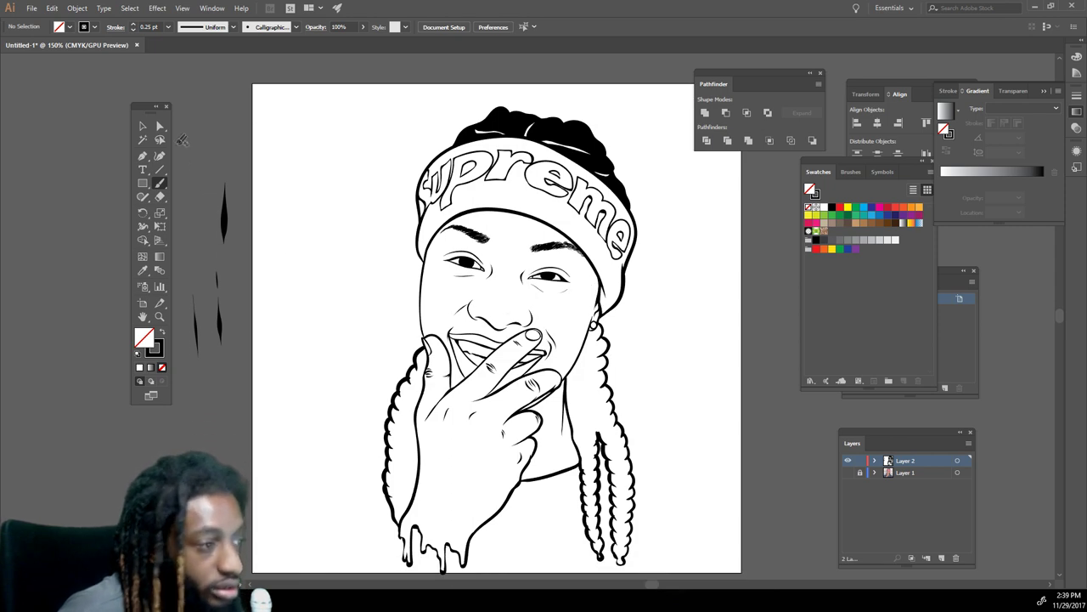
- Expand the appearance of all portrait line art on the artboard and combine it with the Merge pathfinder
{"action": "left_click", "coordinate": [142, 126]}
{"action": "mouse_move", "coordinate": [348, 92]}
{"action": "left_mouse_down"}
{"action": "mouse_move", "coordinate": [539, 189]}
{"action": "mouse_move", "coordinate": [722, 421]}
{"action": "mouse_move", "coordinate": [772, 583]}
{"action": "mouse_move", "coordinate": [785, 506]}
{"action": "mouse_move", "coordinate": [759, 537]}
{"action": "left_mouse_up"}
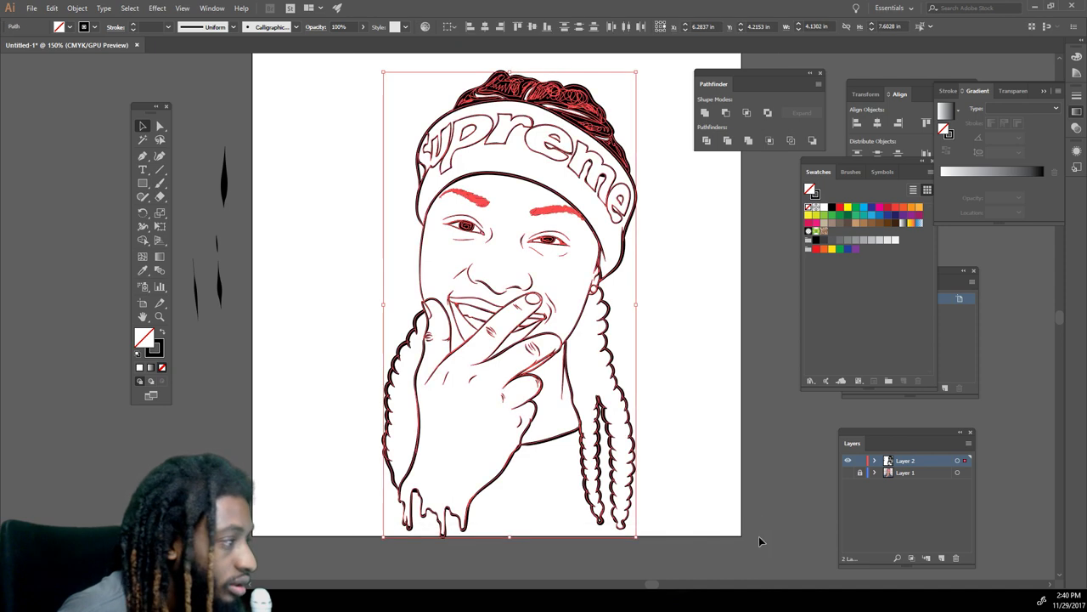
{"action": "scroll", "coordinate": [657, 422], "scroll_direction": "up", "scroll_amount": 2}
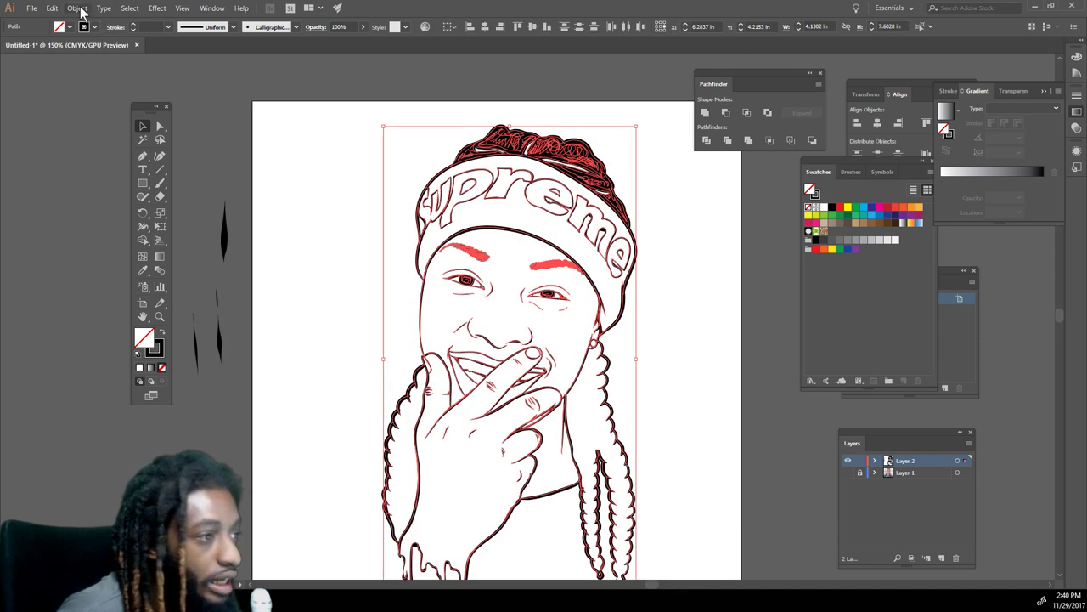
{"action": "left_click", "coordinate": [77, 8]}
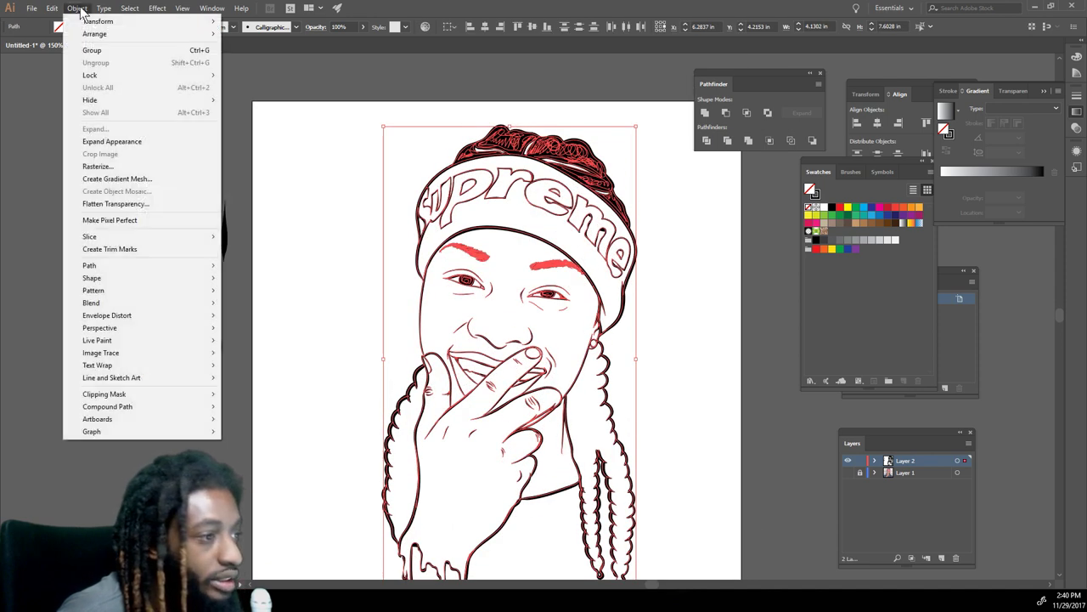
{"action": "left_click", "coordinate": [111, 142]}
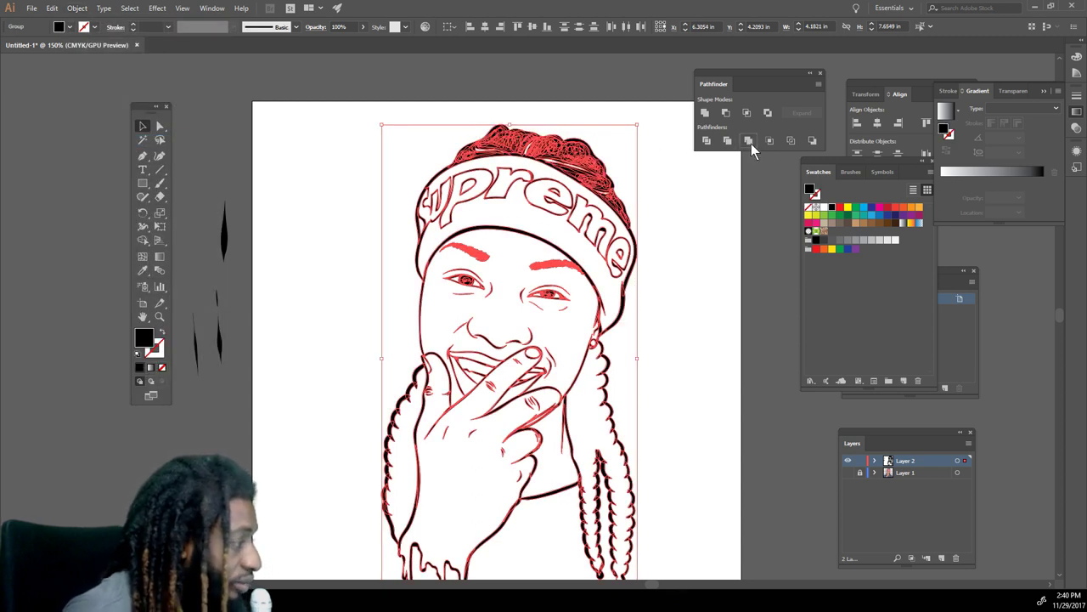
{"action": "left_click", "coordinate": [748, 141]}
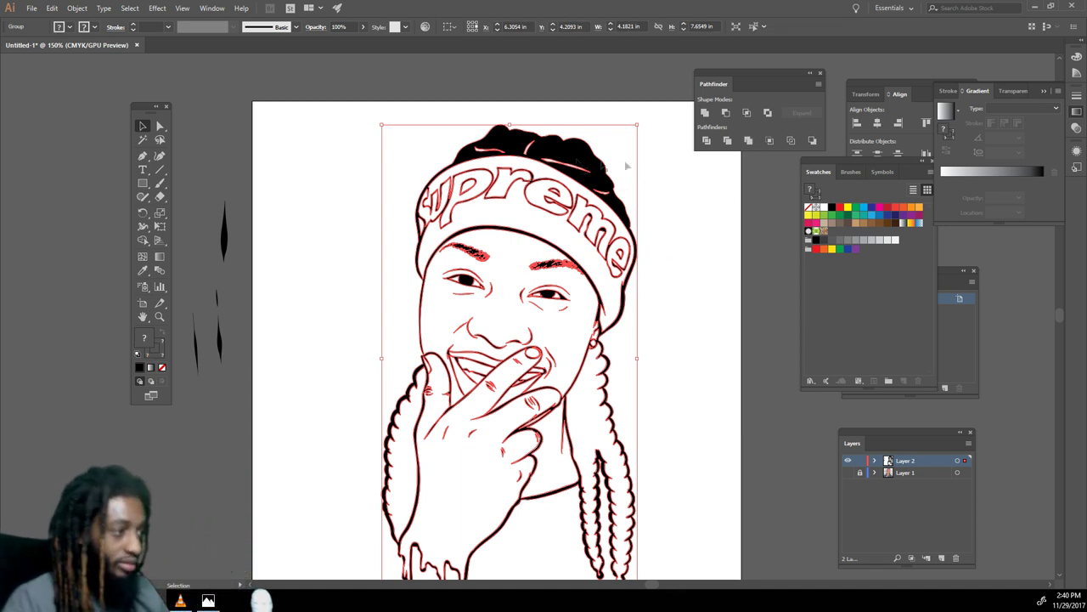
{"action": "left_click", "coordinate": [710, 299]}
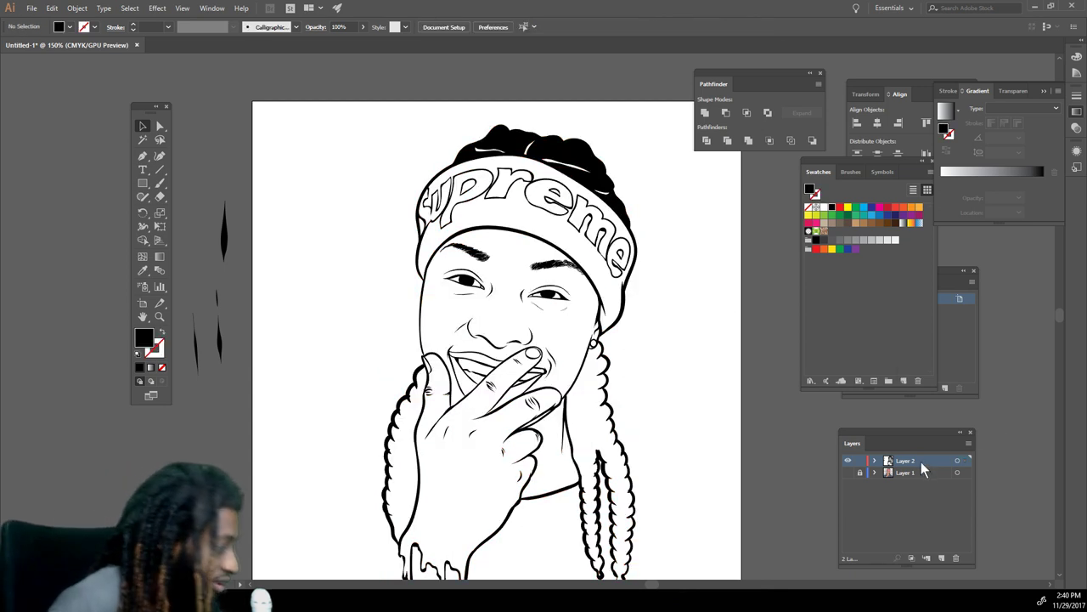
- Duplicate Layer 2, lock the copy and make the original Layer 2 active
{"action": "left_click_drag", "start_coordinate": [923, 468], "coordinate": [928, 494]}
{"action": "left_click_drag", "start_coordinate": [937, 531], "coordinate": [944, 557]}
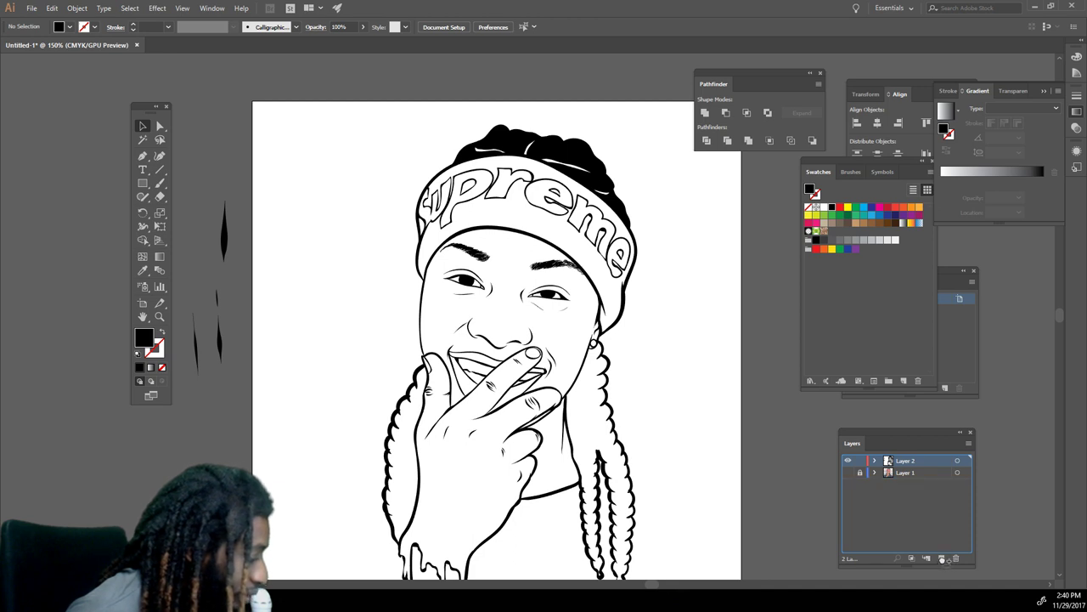
{"action": "left_click_drag", "start_coordinate": [943, 557], "coordinate": [943, 559]}
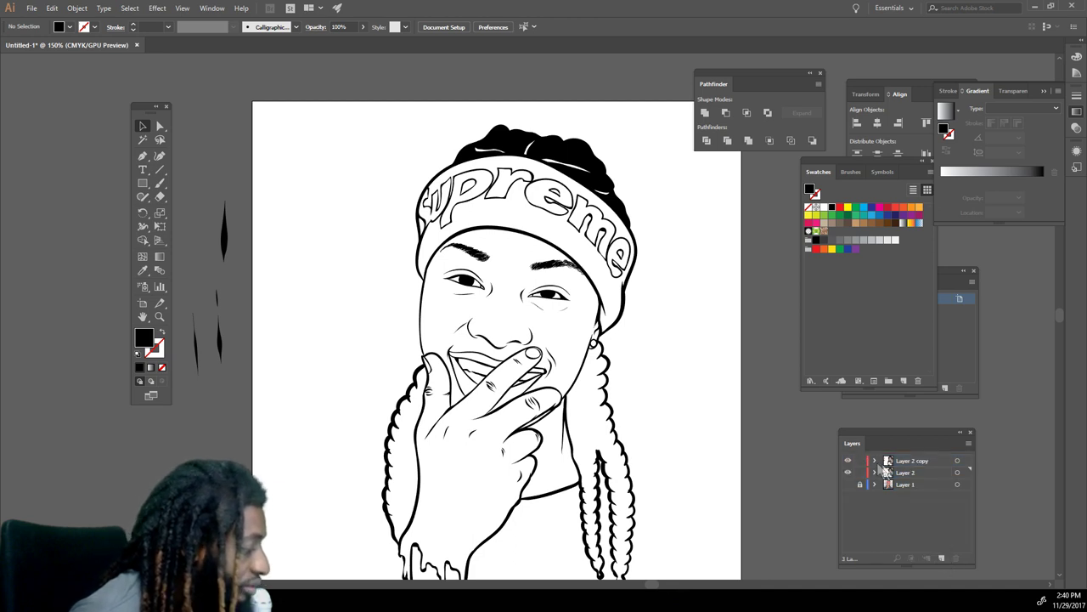
{"action": "left_click", "coordinate": [860, 460]}
{"action": "left_click", "coordinate": [919, 474]}
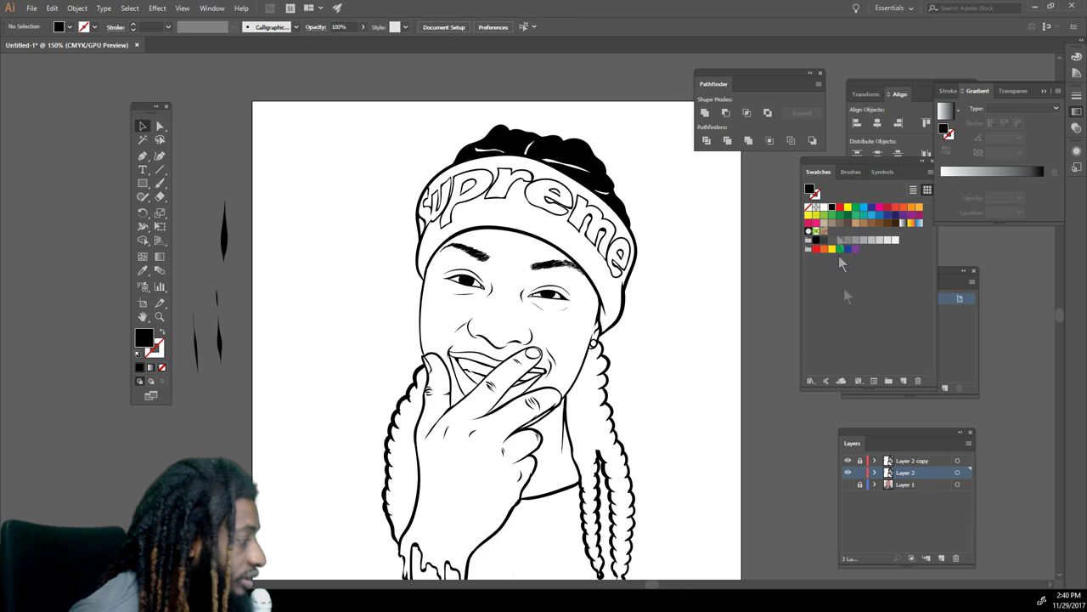
- Set the fill to the orange skin tone E08D53 and activate the Rectangle tool
{"action": "left_click", "coordinate": [862, 230]}
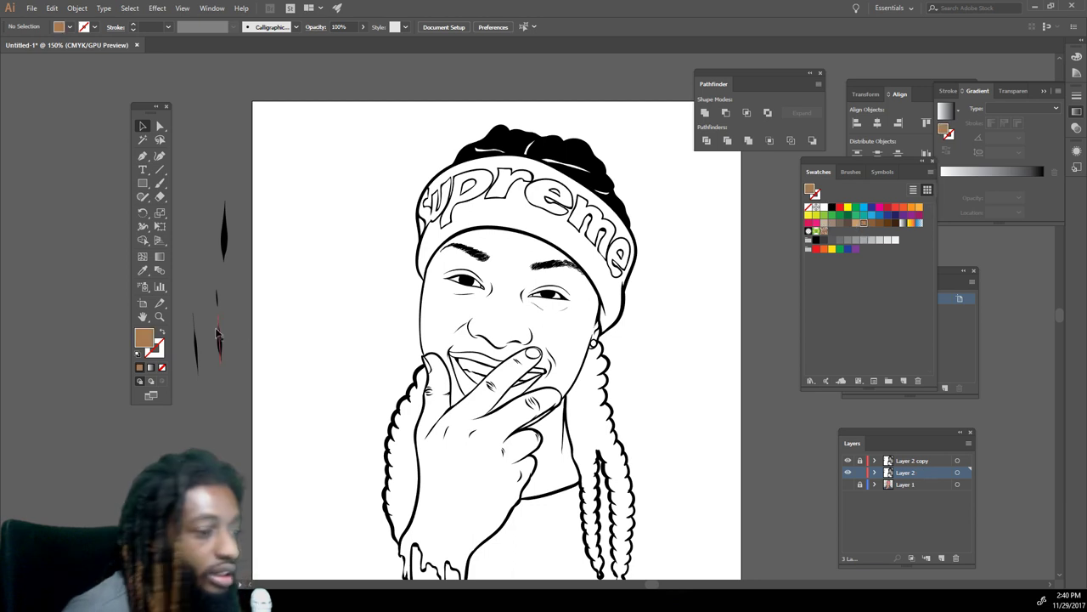
{"action": "double_click", "coordinate": [139, 338]}
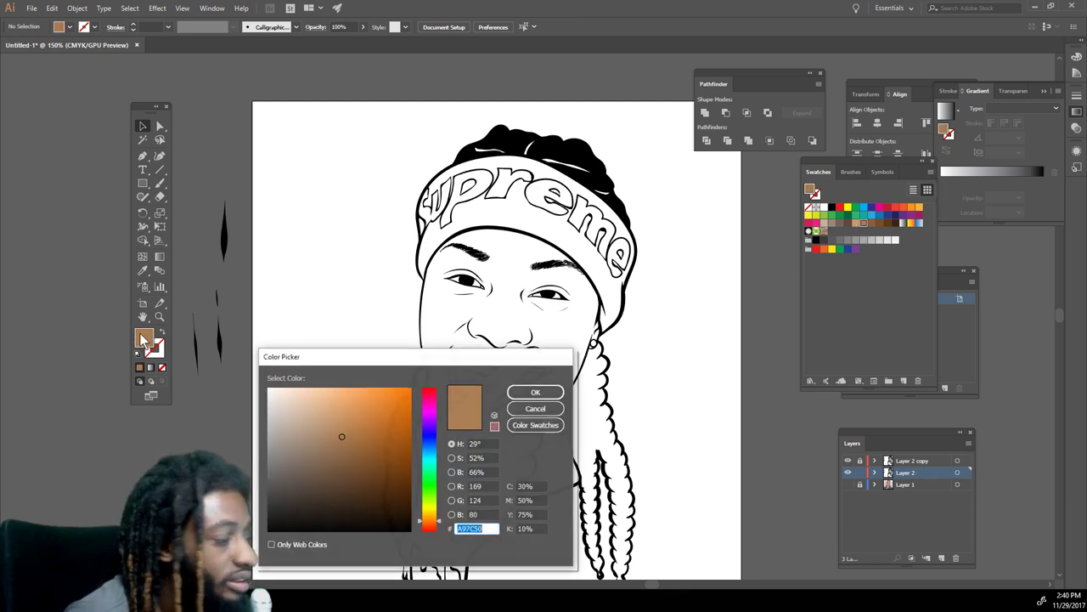
{"action": "left_click_drag", "start_coordinate": [342, 435], "coordinate": [349, 407]}
{"action": "left_click_drag", "start_coordinate": [434, 512], "coordinate": [435, 523]}
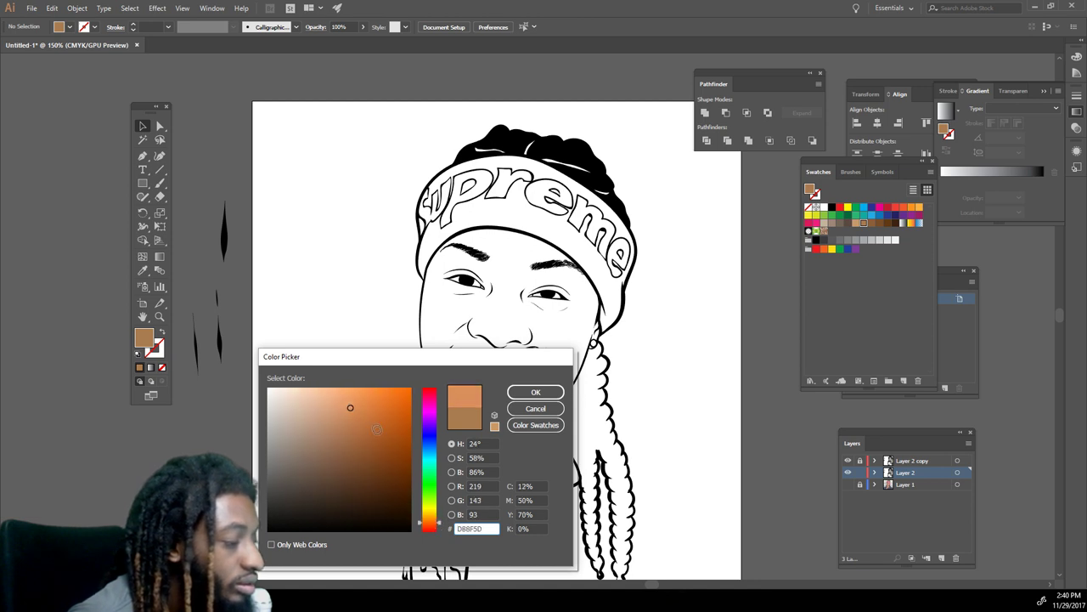
{"action": "left_click_drag", "start_coordinate": [352, 408], "coordinate": [358, 403]}
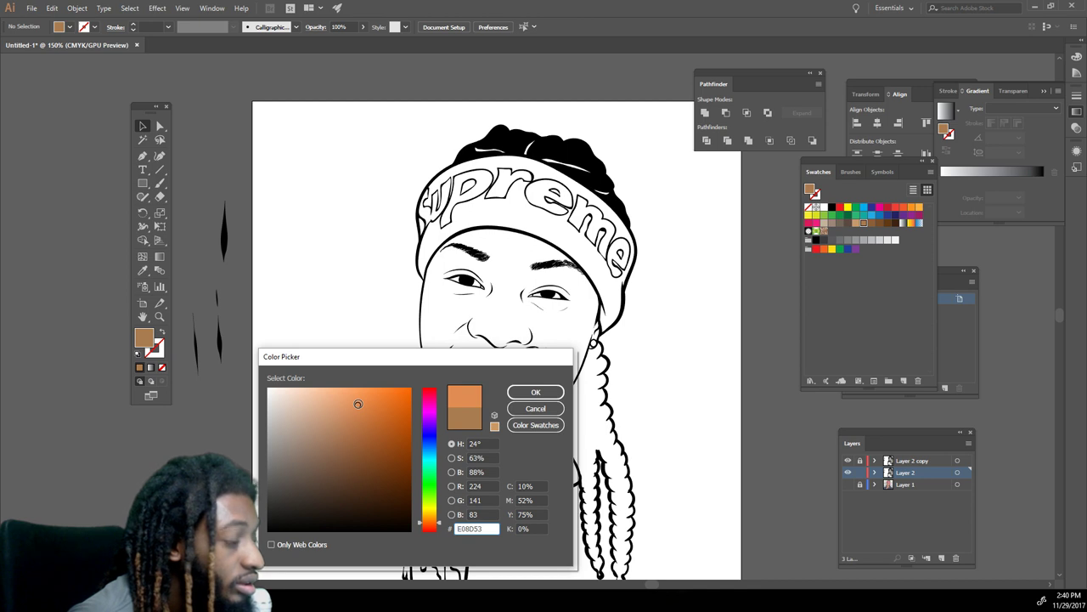
{"action": "left_click", "coordinate": [536, 392]}
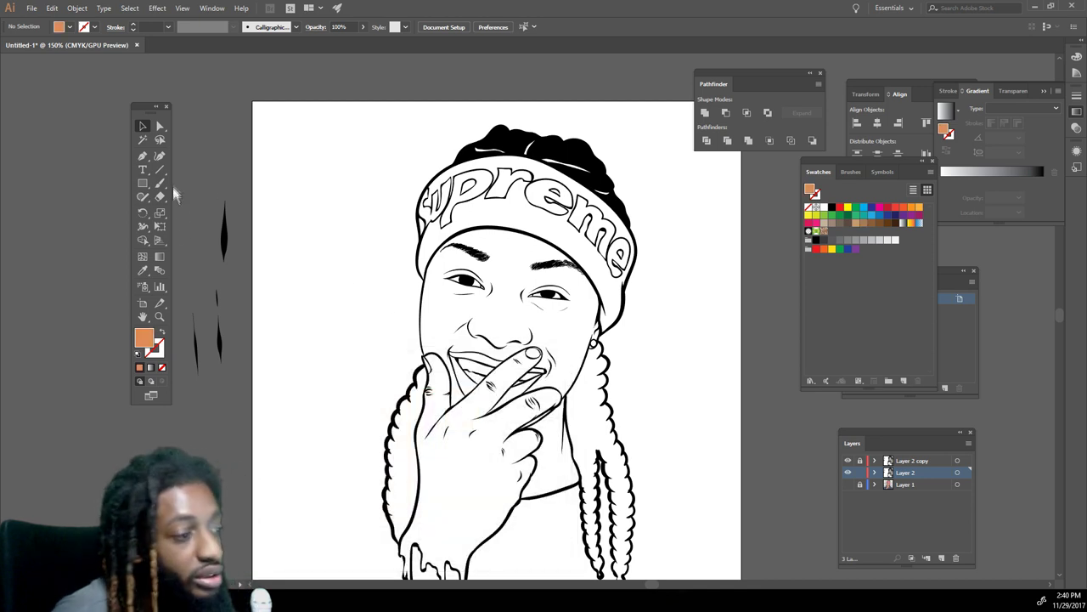
{"action": "left_click", "coordinate": [143, 184]}
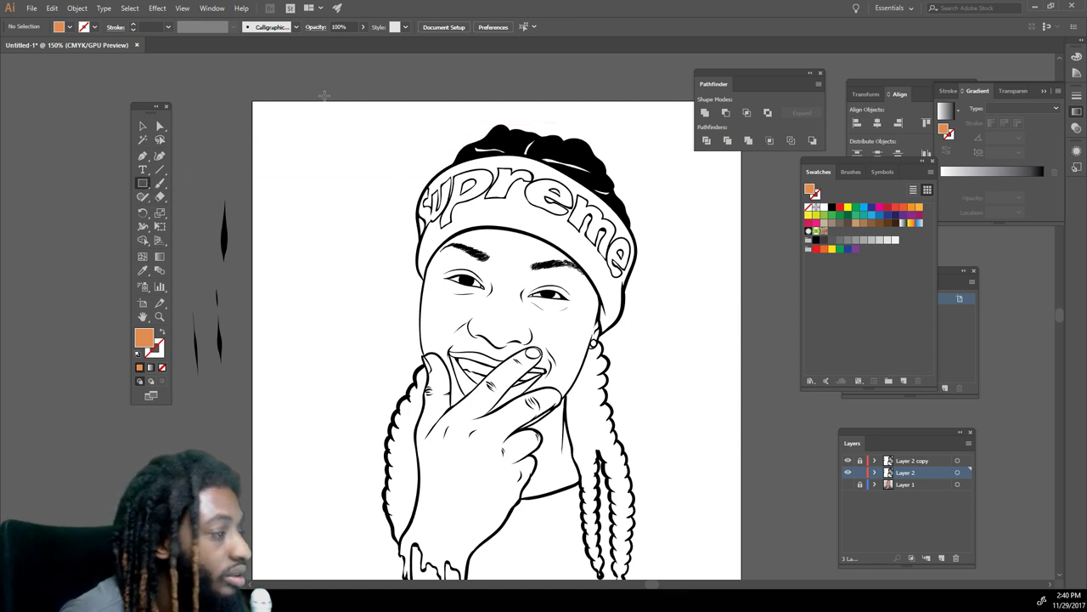
- Draw an orange rectangle about 7.7 by 8.36 in covering the whole portrait and send it to the back of Layer 2
{"action": "left_click_drag", "start_coordinate": [299, 93], "coordinate": [768, 547]}
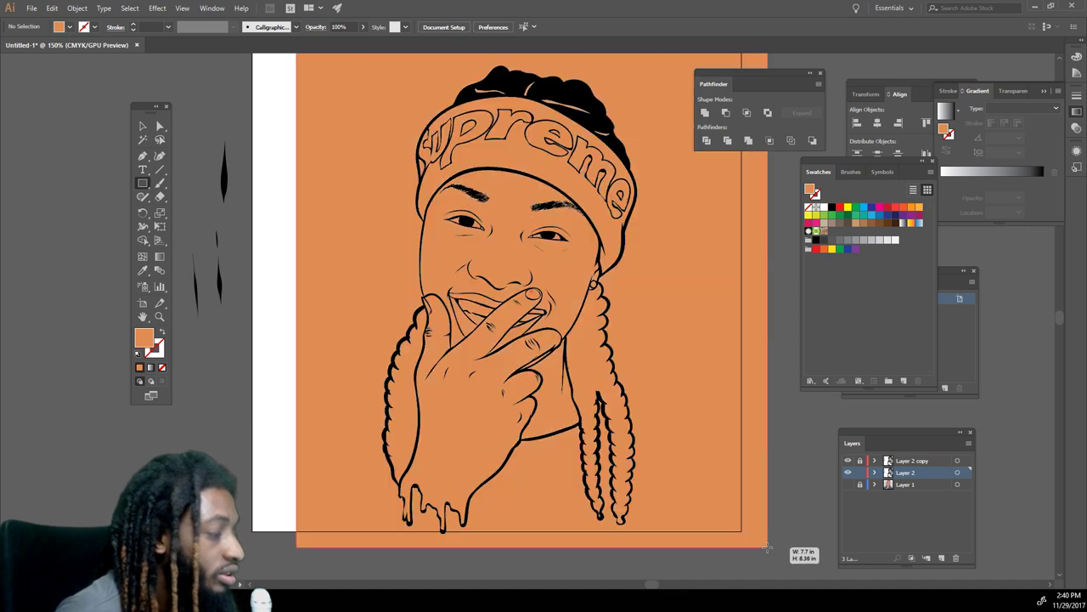
{"action": "scroll", "coordinate": [721, 482], "scroll_direction": "up", "scroll_amount": 2}
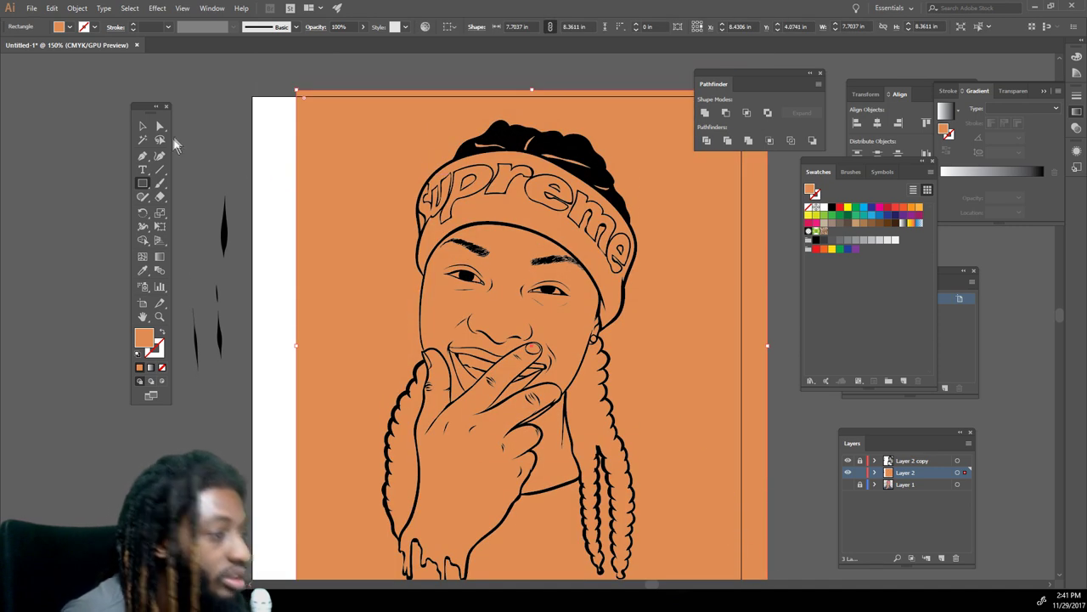
{"action": "left_click", "coordinate": [141, 127]}
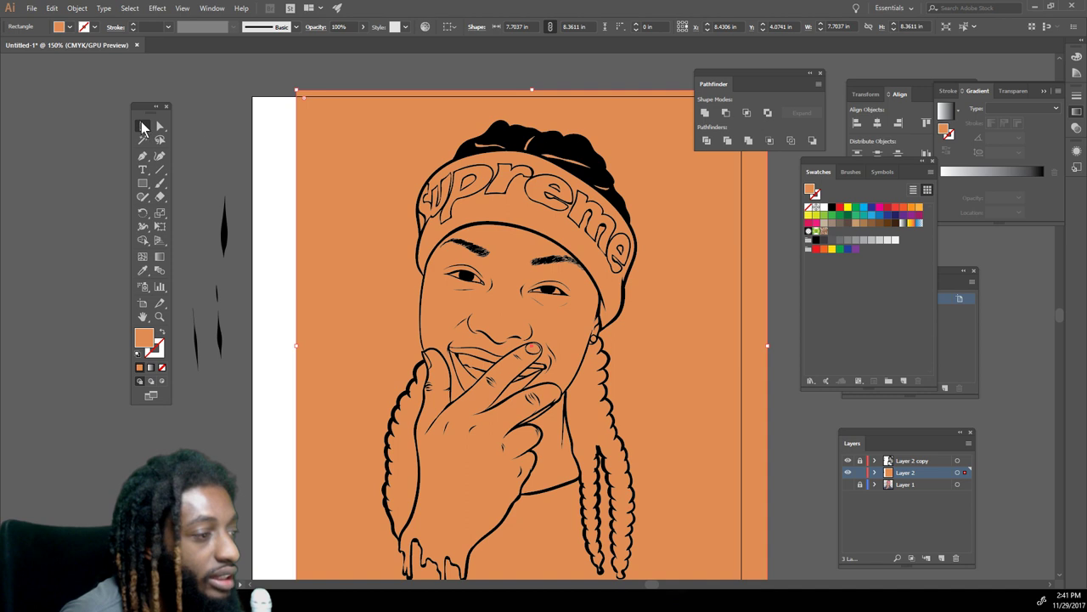
{"action": "right_click", "coordinate": [355, 177]}
{"action": "mouse_move", "coordinate": [407, 357]}
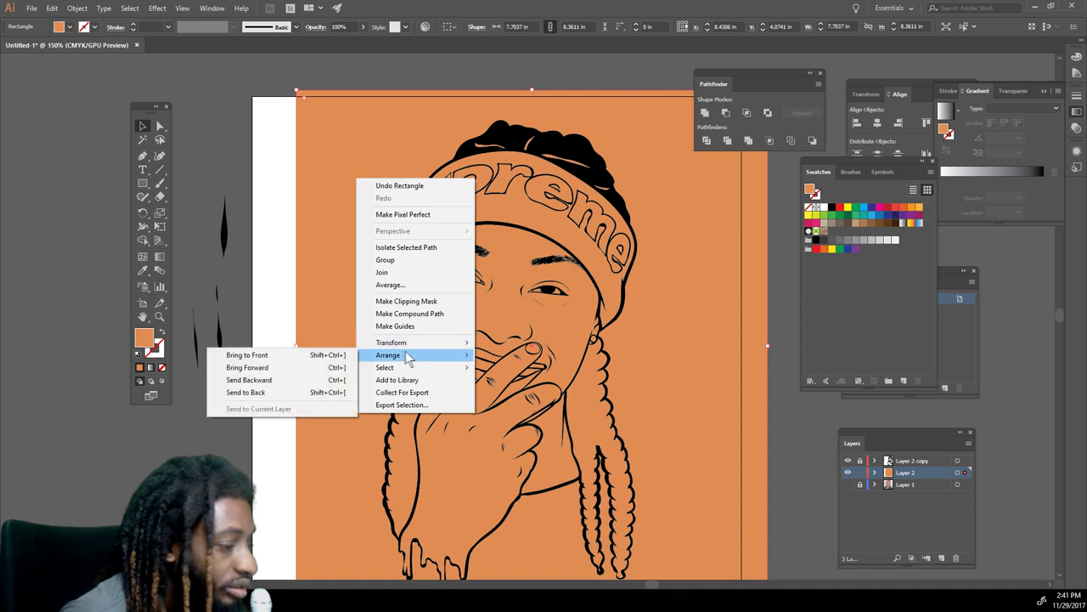
{"action": "left_click", "coordinate": [245, 392]}
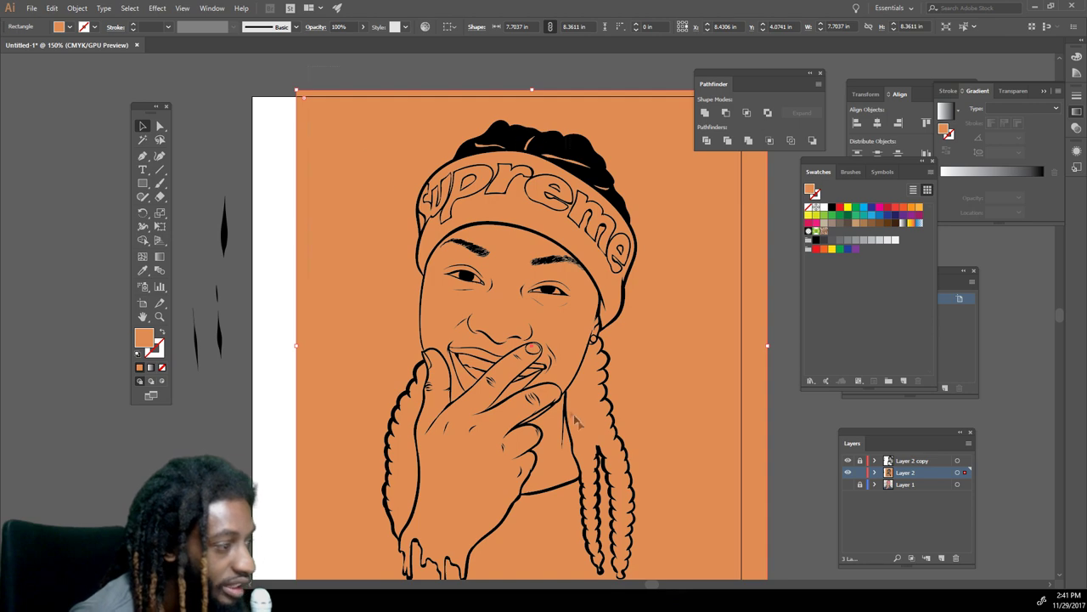
- Select all artwork on Layer 2 and combine the rectangle with the line art using the Merge pathfinder
{"action": "scroll", "coordinate": [783, 548], "scroll_direction": "down", "scroll_amount": 3}
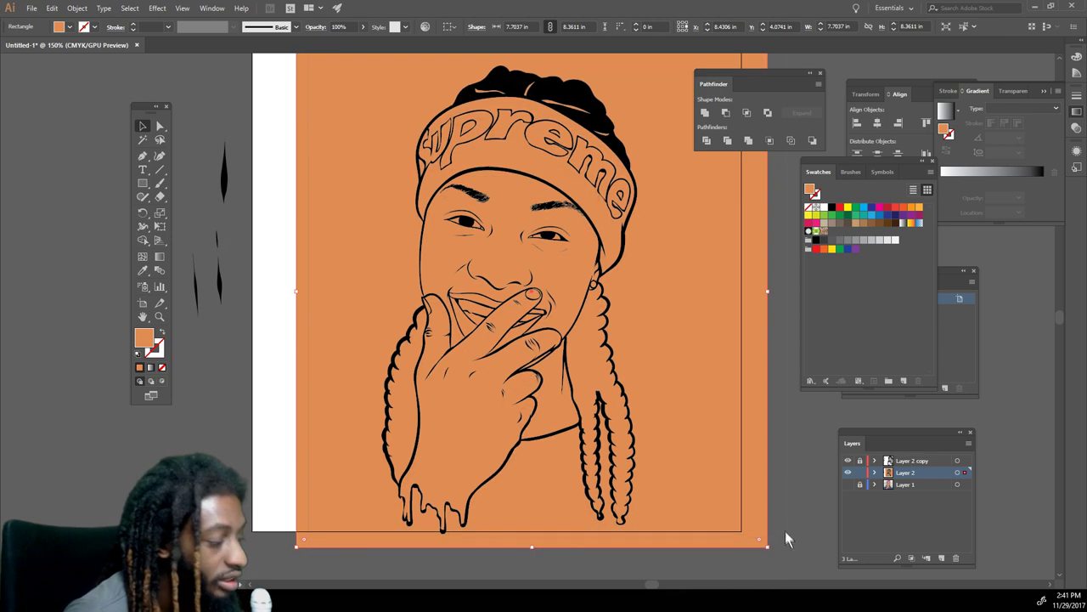
{"action": "key", "text": "ctrl+a"}
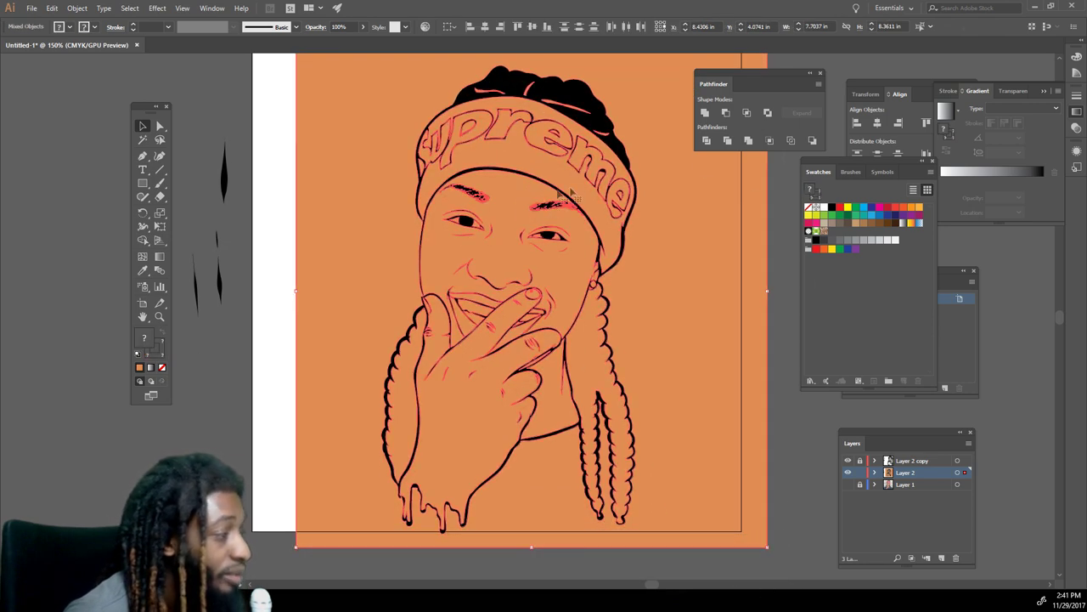
{"action": "left_click", "coordinate": [747, 139]}
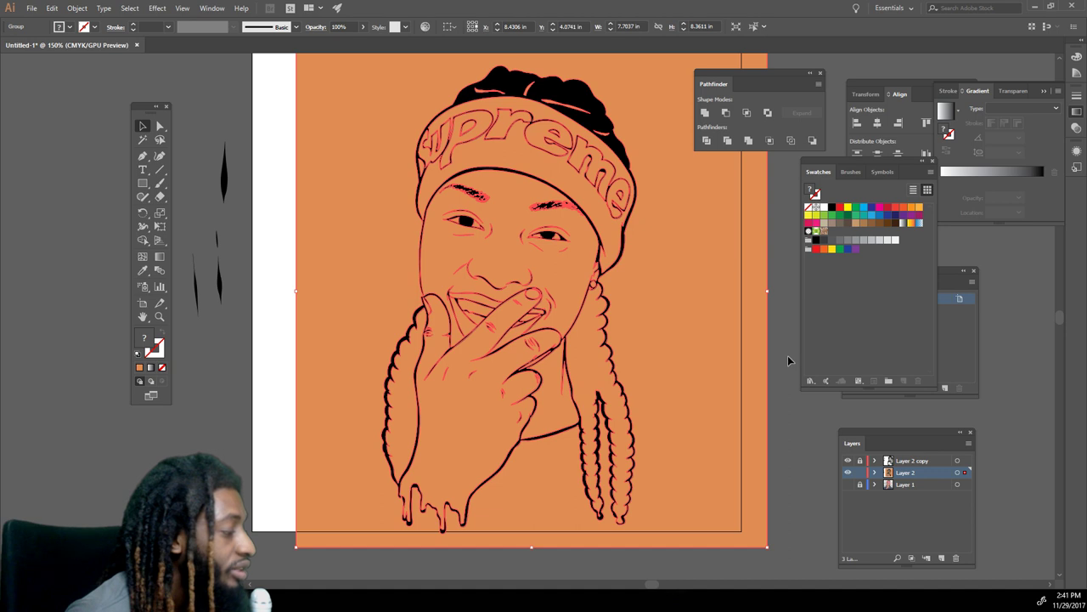
- Isolate the merged group and delete the orange background area outside the portrait outline
{"action": "right_click", "coordinate": [689, 290]}
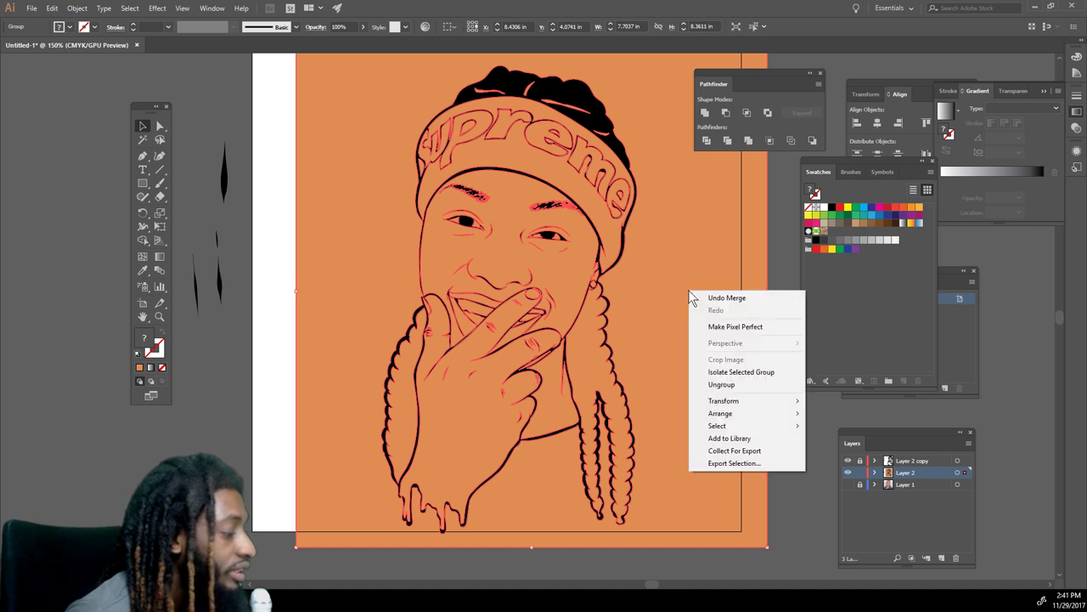
{"action": "left_click", "coordinate": [728, 374]}
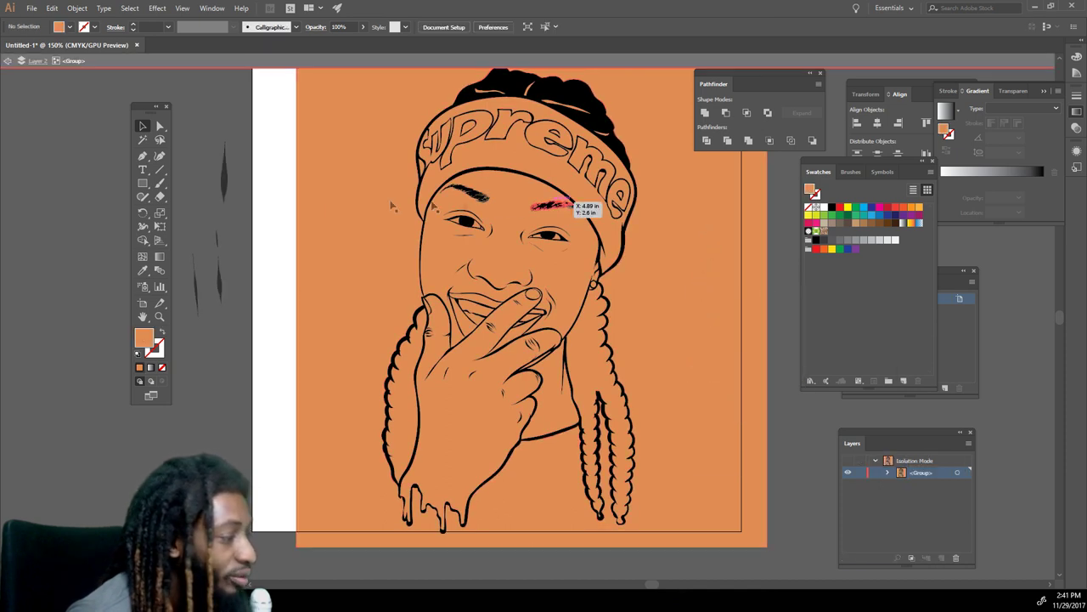
{"action": "left_click", "coordinate": [671, 342]}
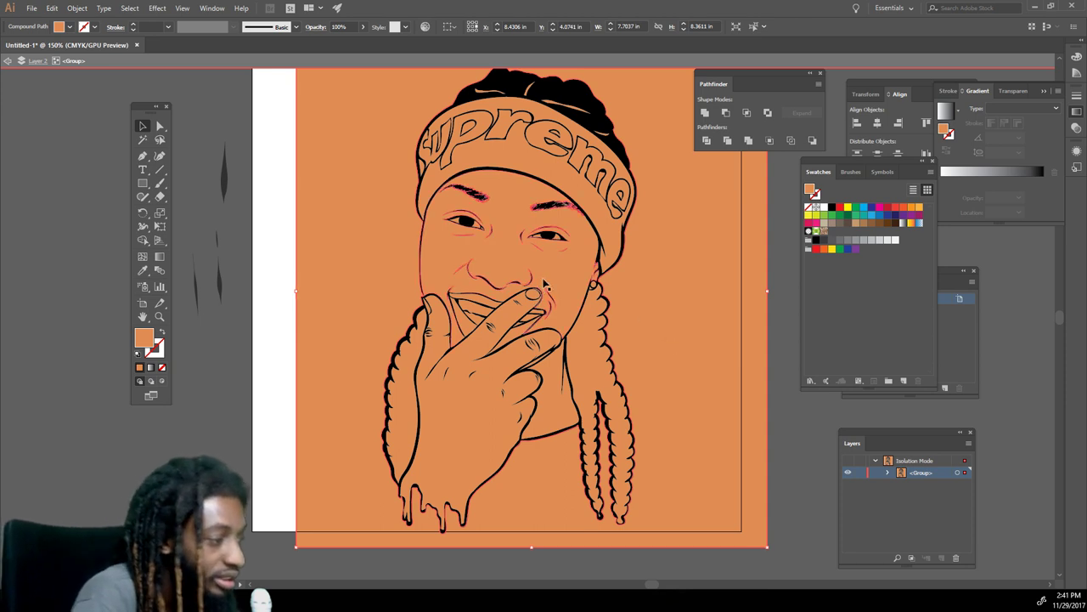
{"action": "left_click", "coordinate": [600, 376]}
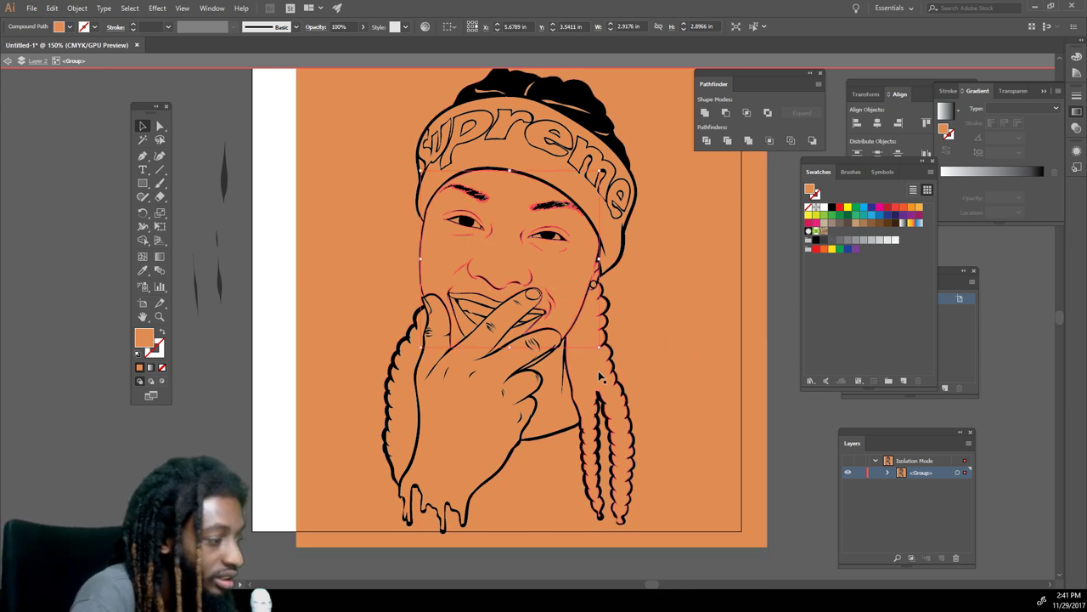
{"action": "left_click", "coordinate": [708, 382]}
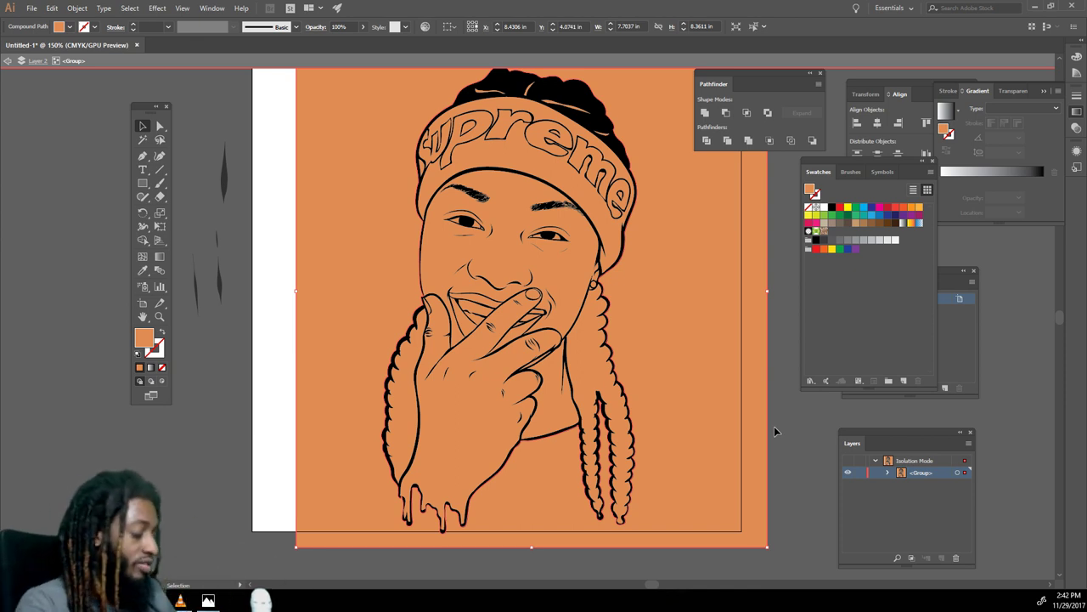
{"action": "scroll", "coordinate": [680, 342], "scroll_direction": "up", "scroll_amount": 1}
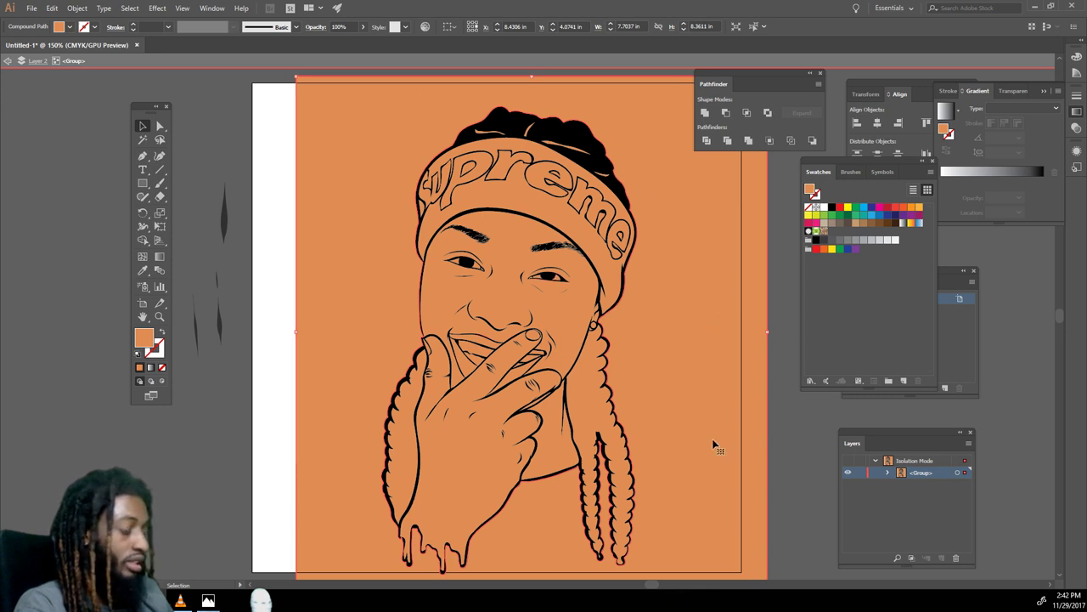
{"action": "key", "text": "Delete"}
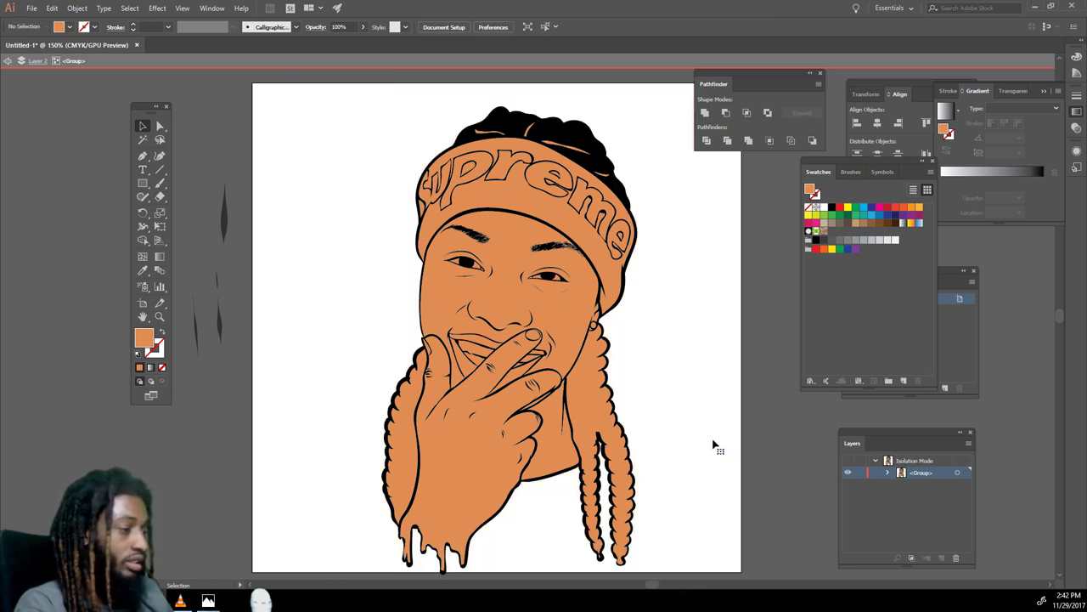
- Fill the braids on both sides of the face with black and the headband with red
{"action": "left_click", "coordinate": [587, 404]}
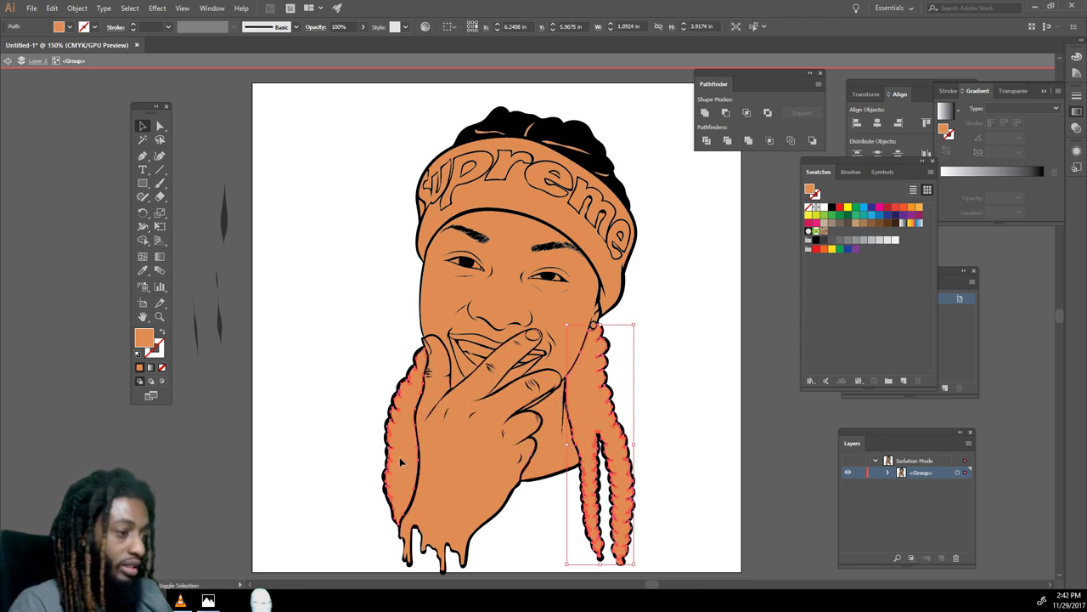
{"action": "left_click", "coordinate": [401, 462], "text": "shift"}
{"action": "left_click", "coordinate": [834, 207]}
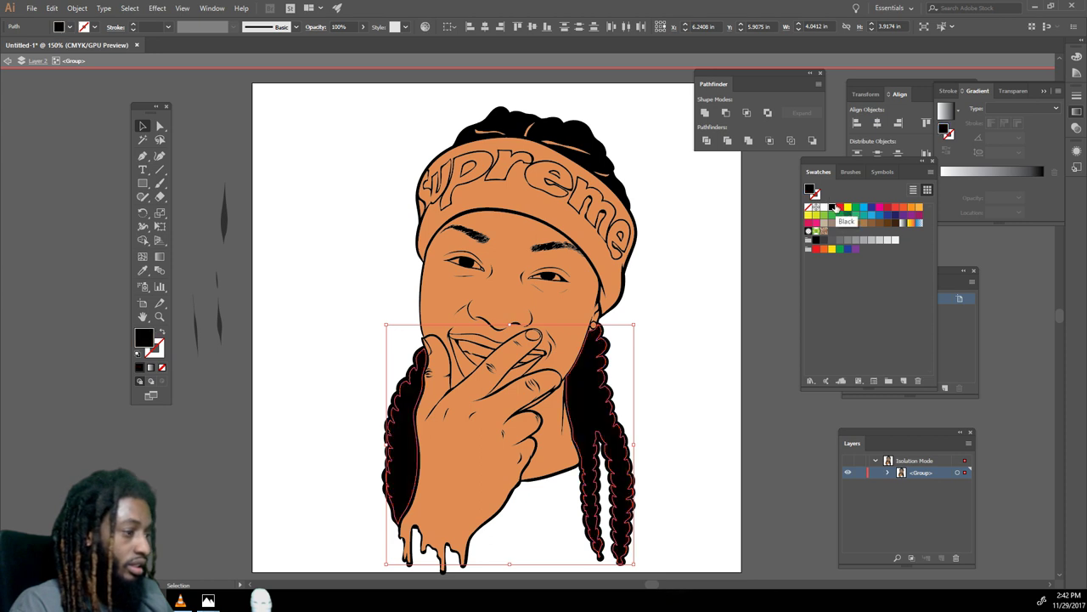
{"action": "left_click", "coordinate": [716, 420]}
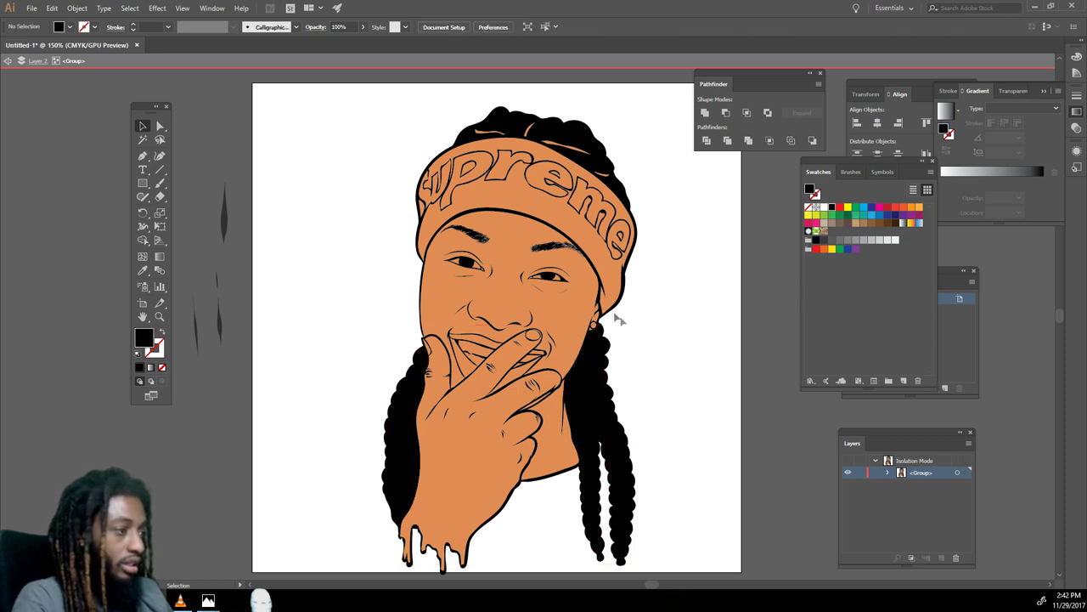
{"action": "left_click", "coordinate": [600, 253]}
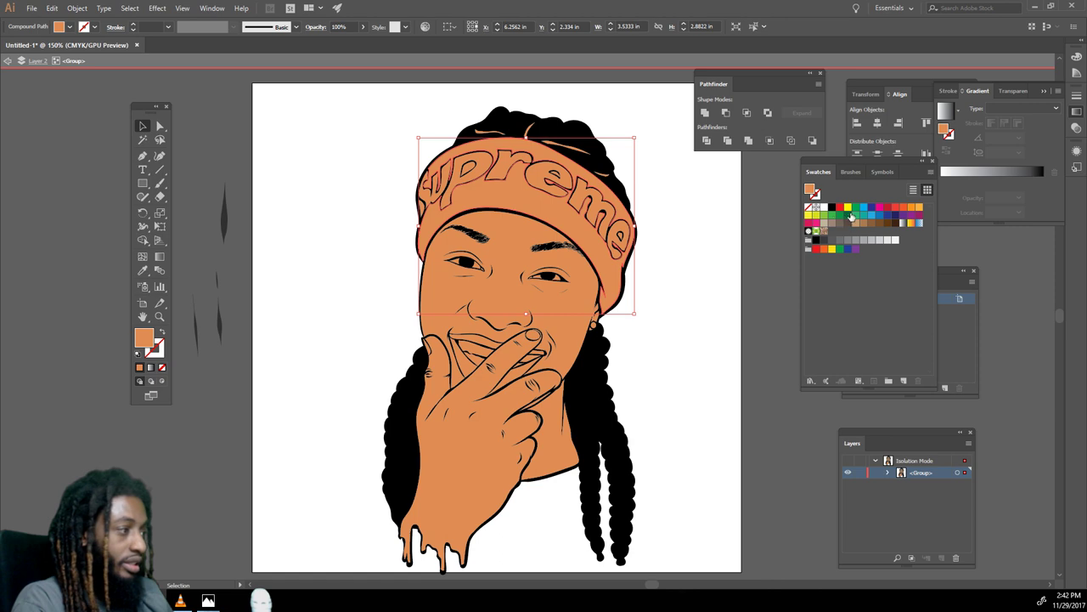
{"action": "left_click", "coordinate": [840, 207]}
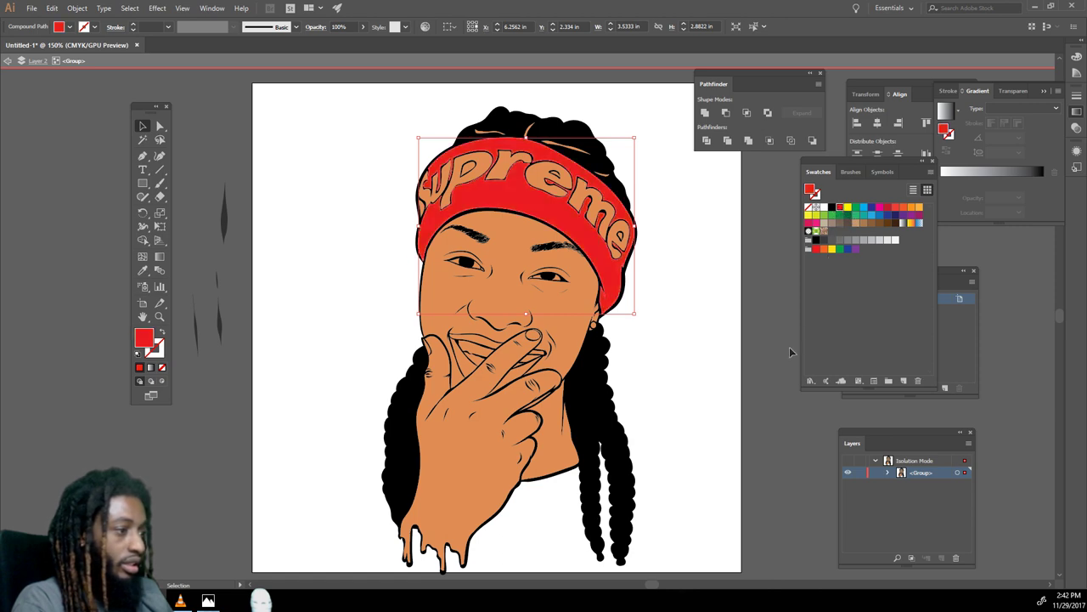
- Fill the hole of the letter p and the small sliver at the headband's left edge with the headband's red
{"action": "key", "text": "a"}
{"action": "key", "text": "ctrl+="}
{"action": "key", "text": "ctrl+="}
{"action": "key", "text": "ctrl+="}
{"action": "scroll", "coordinate": [788, 364], "scroll_direction": "right", "scroll_amount": 2}
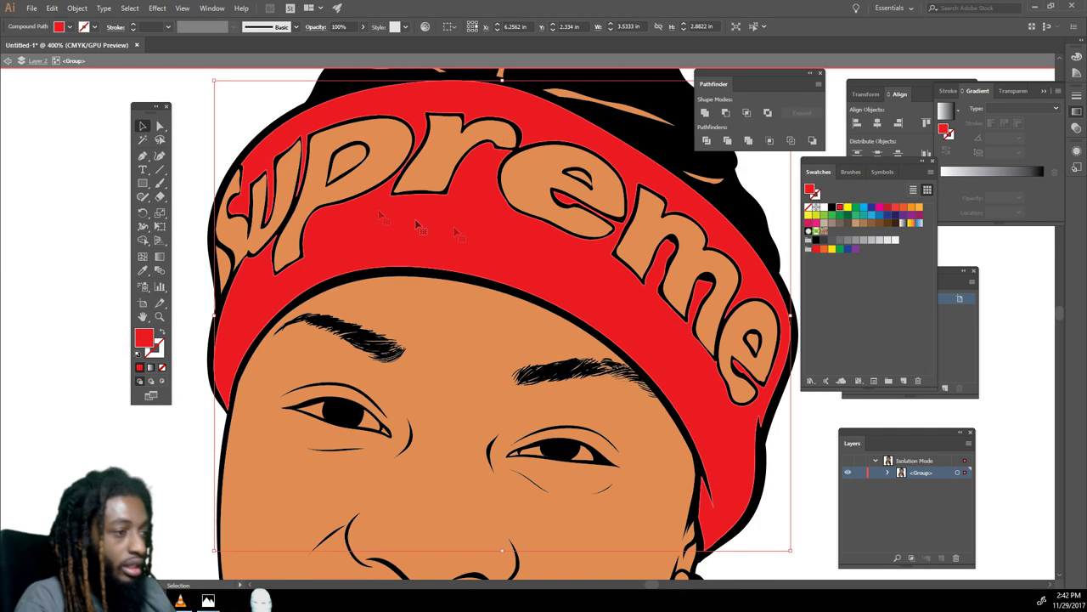
{"action": "left_click", "coordinate": [336, 164]}
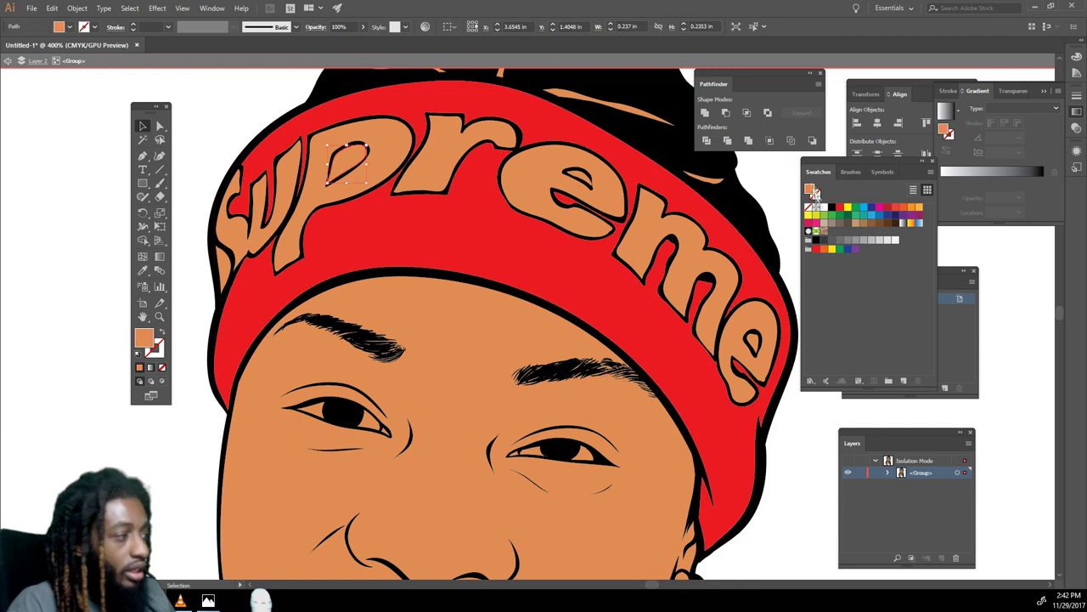
{"action": "left_click", "coordinate": [840, 208]}
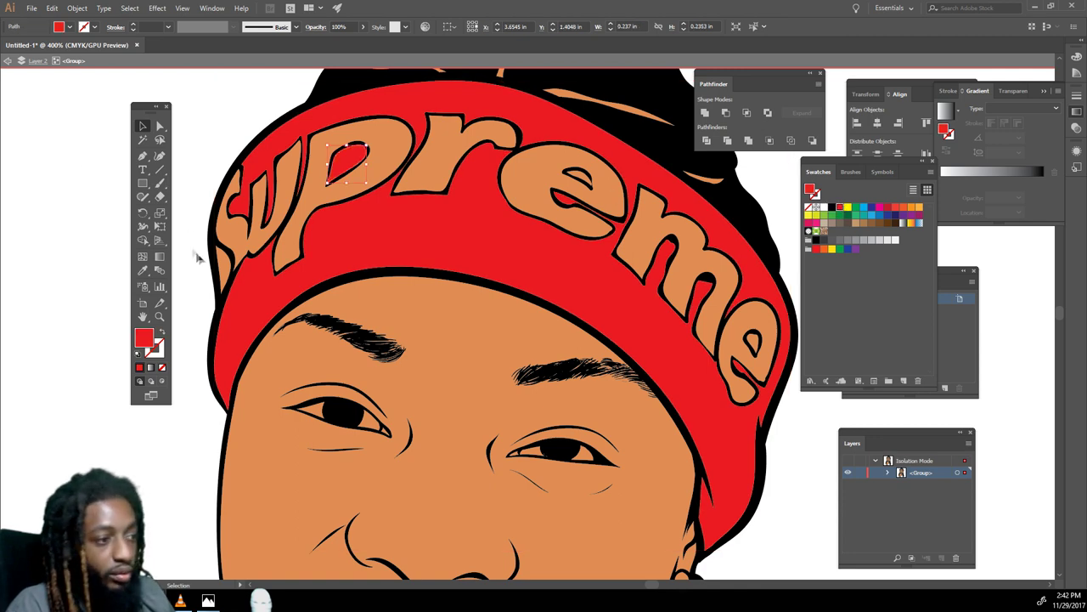
{"action": "left_click", "coordinate": [221, 265]}
{"action": "left_click", "coordinate": [839, 208]}
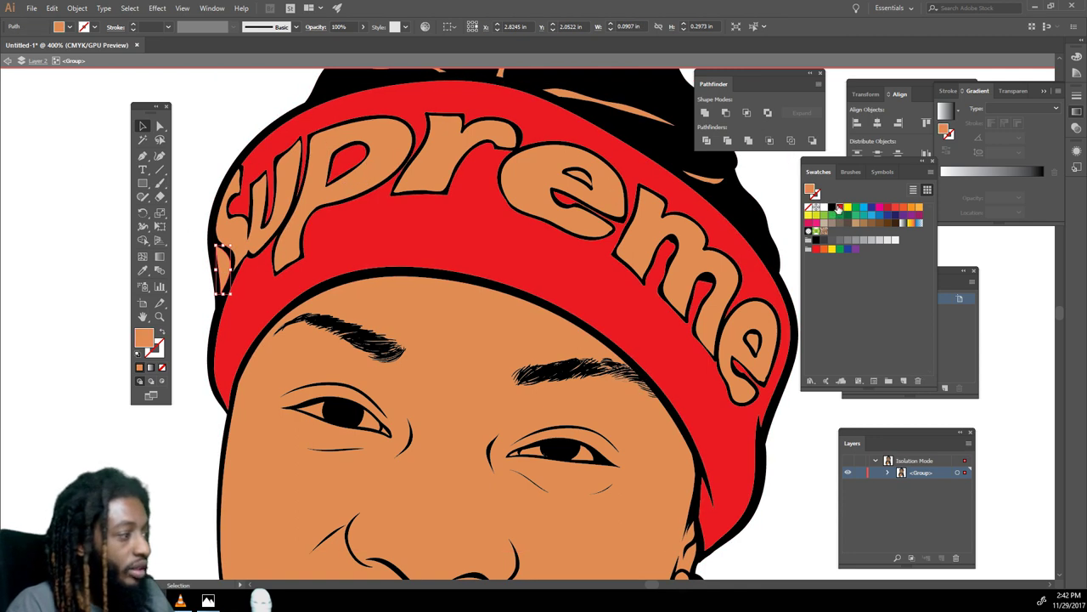
- Fill all the lettering shapes on the headband with the lightest grey swatch
{"action": "left_click", "coordinate": [242, 243]}
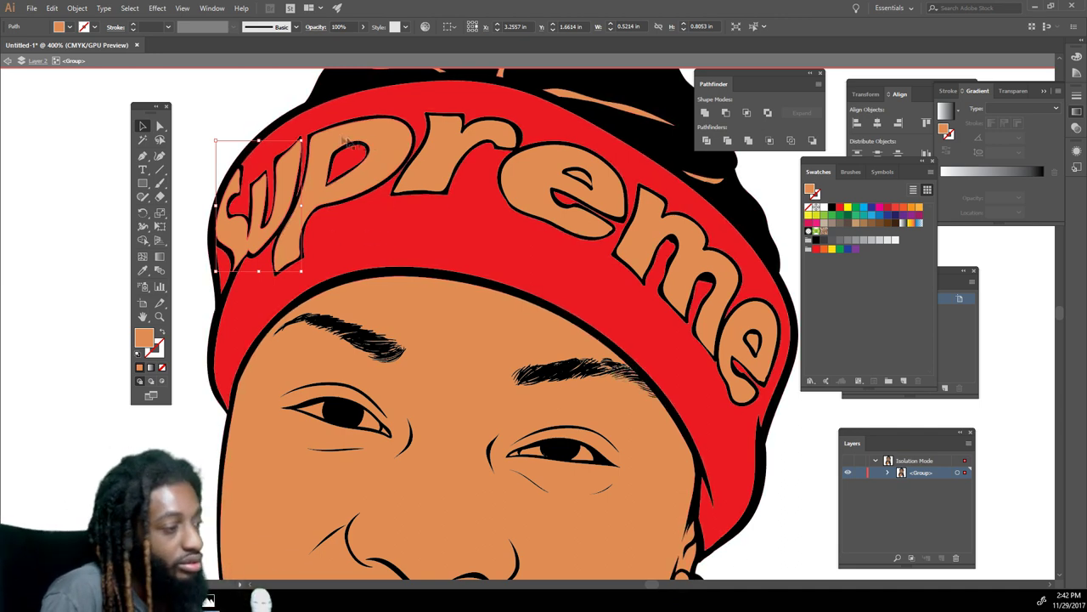
{"action": "left_click", "coordinate": [387, 145], "text": "shift"}
{"action": "left_click", "coordinate": [454, 147], "text": "shift"}
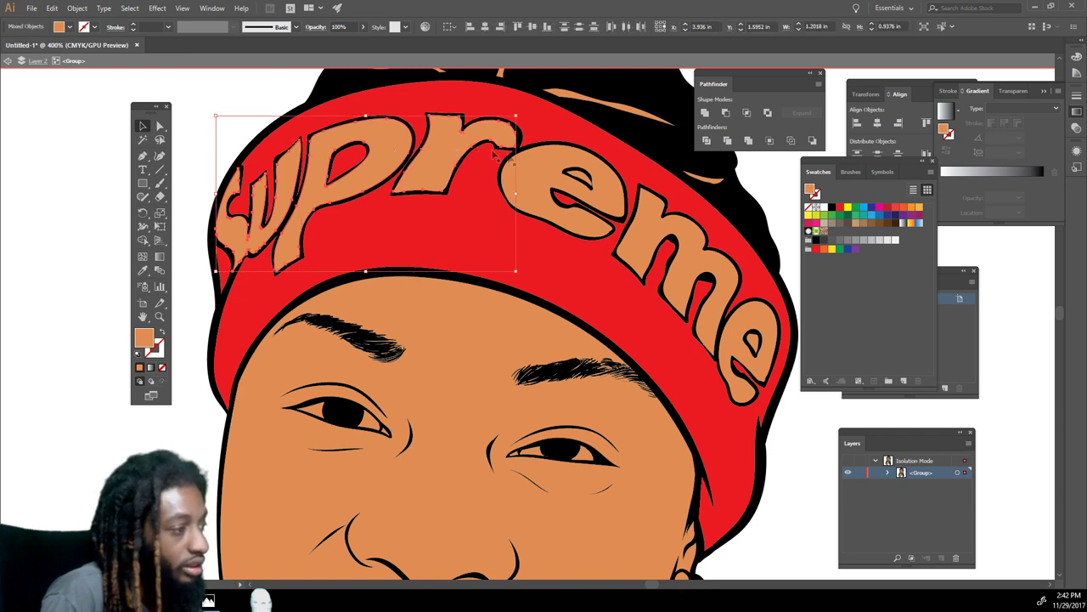
{"action": "left_click", "coordinate": [535, 180], "text": "shift"}
{"action": "left_click", "coordinate": [654, 213], "text": "shift"}
{"action": "left_click", "coordinate": [759, 338], "text": "shift"}
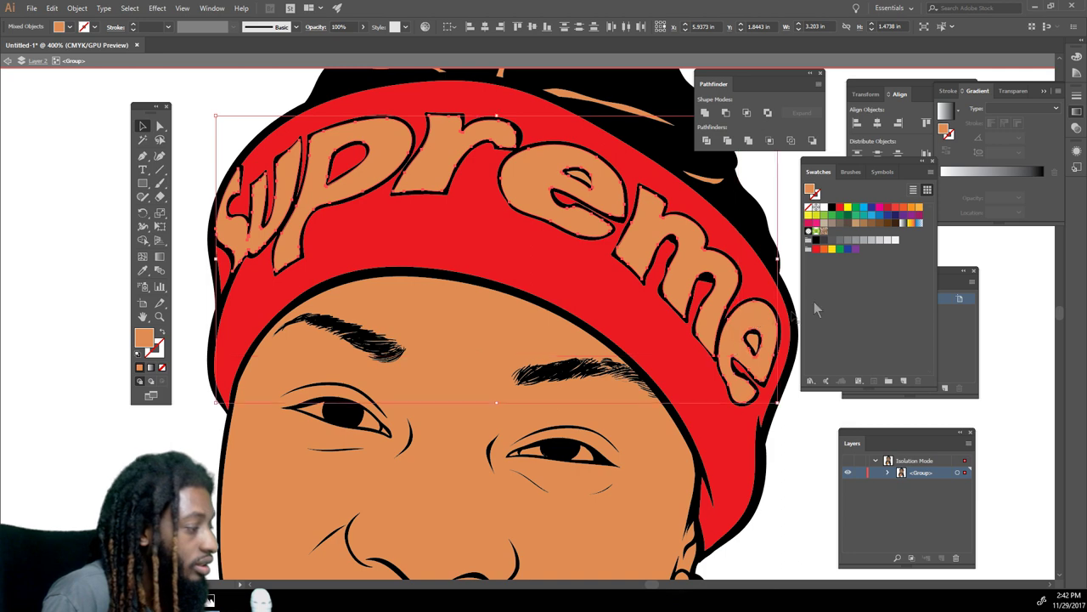
{"action": "left_click", "coordinate": [894, 240]}
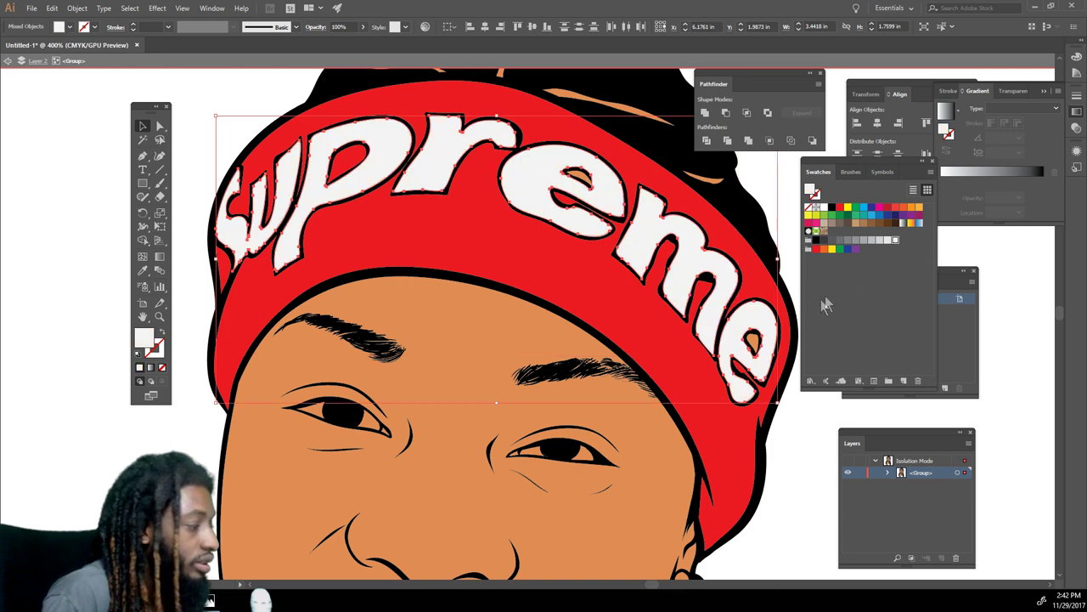
- Fill the holes of both letters e on the headband with red
{"action": "left_click", "coordinate": [754, 343]}
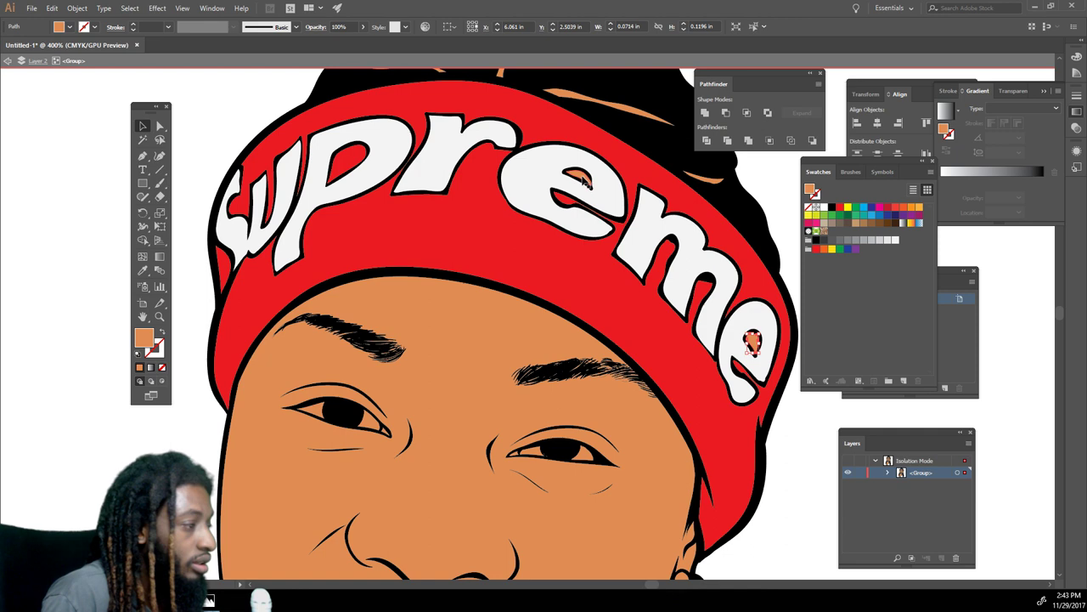
{"action": "left_click", "coordinate": [581, 179], "text": "shift"}
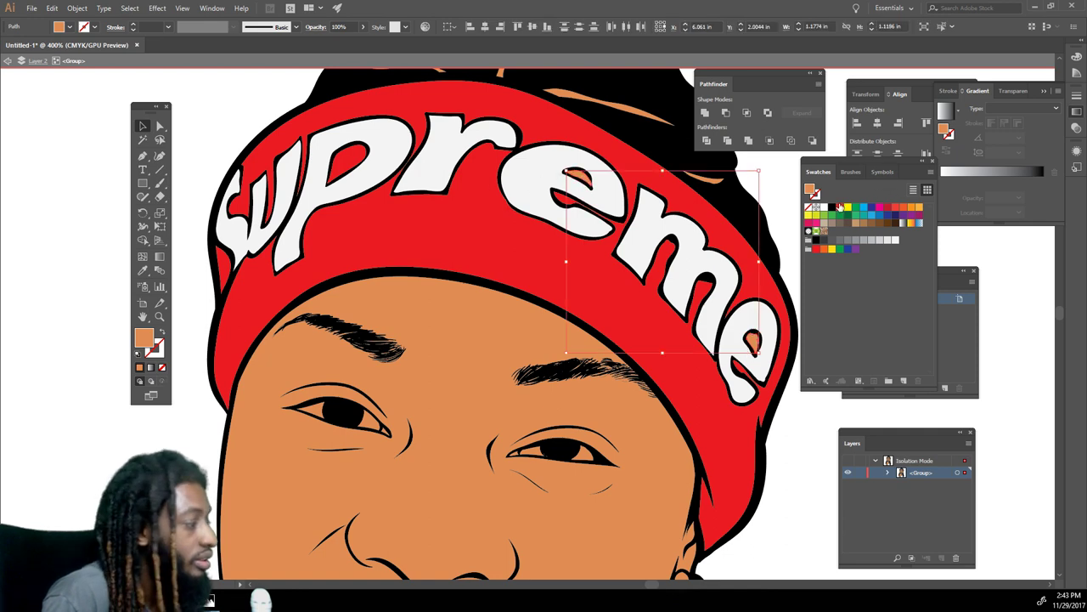
{"action": "left_click", "coordinate": [840, 206]}
{"action": "left_click", "coordinate": [1030, 306]}
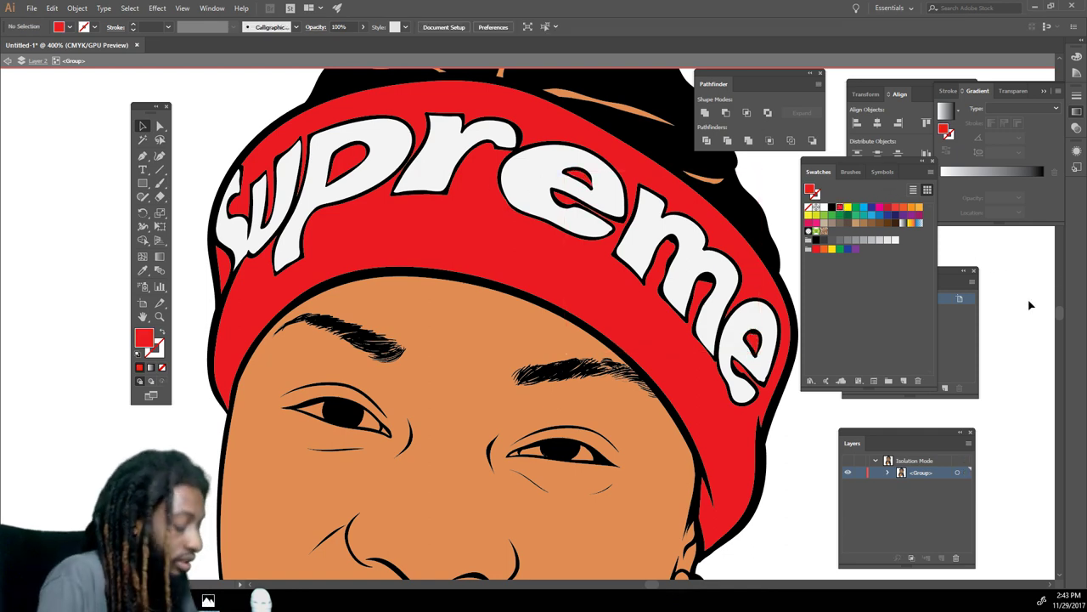
- Fill the visible teeth on both sides of the finger with the lightest grey swatch
{"action": "key", "text": "ctrl+minus"}
{"action": "key", "text": "ctrl+minus"}
{"action": "key", "text": "ctrl+minus"}
{"action": "scroll", "coordinate": [725, 451], "scroll_direction": "down", "scroll_amount": 2}
{"action": "key", "text": "ctrl+equal"}
{"action": "key", "text": "ctrl+equal"}
{"action": "key", "text": "ctrl+equal"}
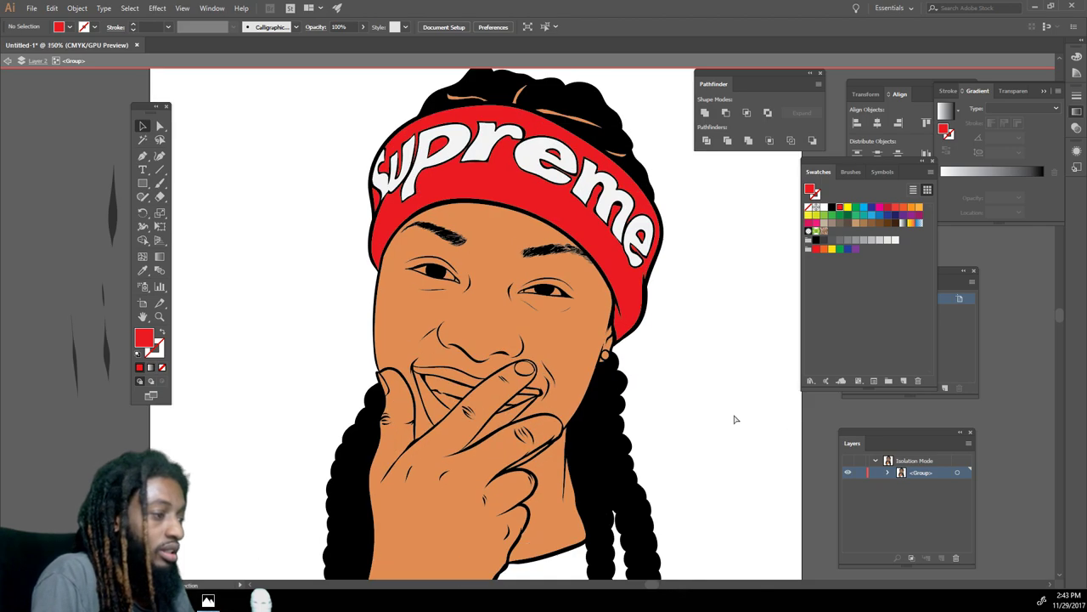
{"action": "scroll", "coordinate": [726, 414], "scroll_direction": "up", "scroll_amount": 3}
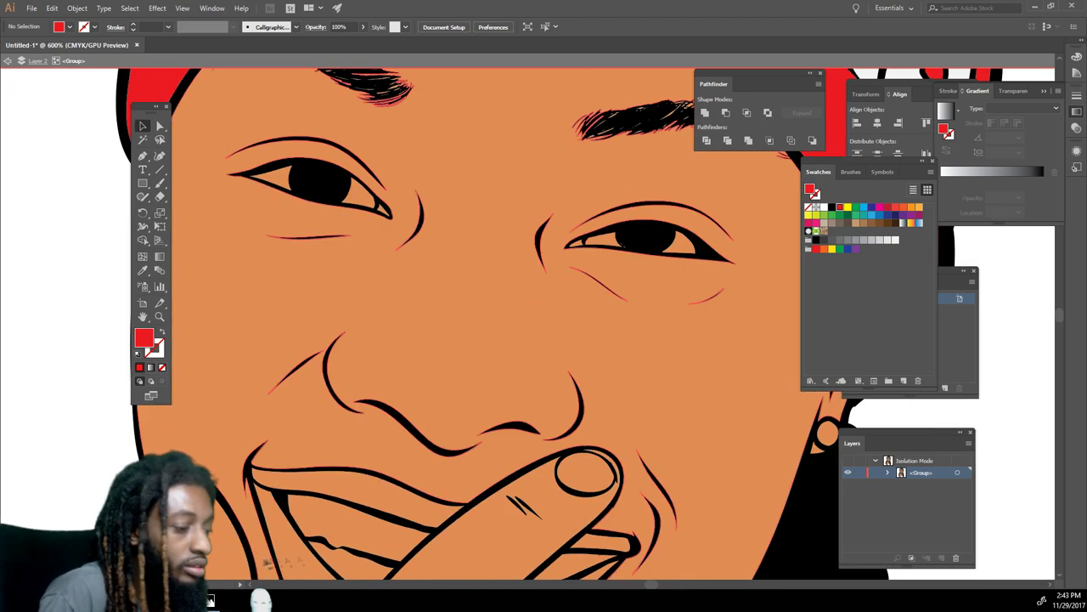
{"action": "left_click", "coordinate": [331, 544]}
{"action": "left_click", "coordinate": [365, 564], "text": "shift"}
{"action": "left_click", "coordinate": [567, 571], "text": "shift"}
{"action": "left_click", "coordinate": [896, 240]}
- Fill the whites of both eyes and the round earring with the lightest grey swatch
{"action": "left_click", "coordinate": [682, 244]}
{"action": "left_click", "coordinate": [607, 241], "text": "shift"}
{"action": "left_click", "coordinate": [360, 197], "text": "shift"}
{"action": "left_click", "coordinate": [285, 180], "text": "shift"}
{"action": "left_click", "coordinate": [895, 240]}
{"action": "left_click", "coordinate": [828, 433]}
{"action": "left_click", "coordinate": [896, 241]}
{"action": "left_click", "coordinate": [1036, 388]}
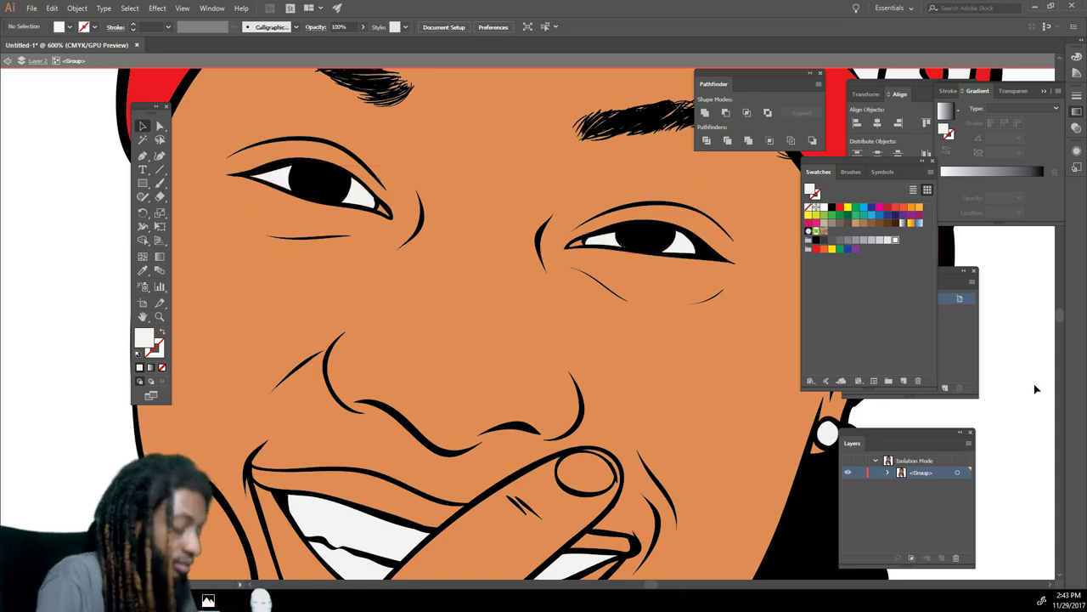
- Fill the inner corners of both eyes with pink FF6C8F
{"action": "key", "text": "ctrl+minus"}
{"action": "key", "text": "ctrl+minus"}
{"action": "key", "text": "ctrl+minus"}
{"action": "key", "text": "ctrl+minus"}
{"action": "key", "text": "ctrl+minus"}
{"action": "scroll", "coordinate": [780, 381], "scroll_direction": "up", "scroll_amount": 2}
{"action": "scroll", "coordinate": [515, 354], "scroll_direction": "up", "scroll_amount": 6}
{"action": "left_click", "coordinate": [706, 358]}
{"action": "left_click", "coordinate": [447, 315], "text": "shift"}
{"action": "double_click", "coordinate": [143, 341]}
{"action": "left_click", "coordinate": [429, 394]}
{"action": "left_click", "coordinate": [352, 389]}
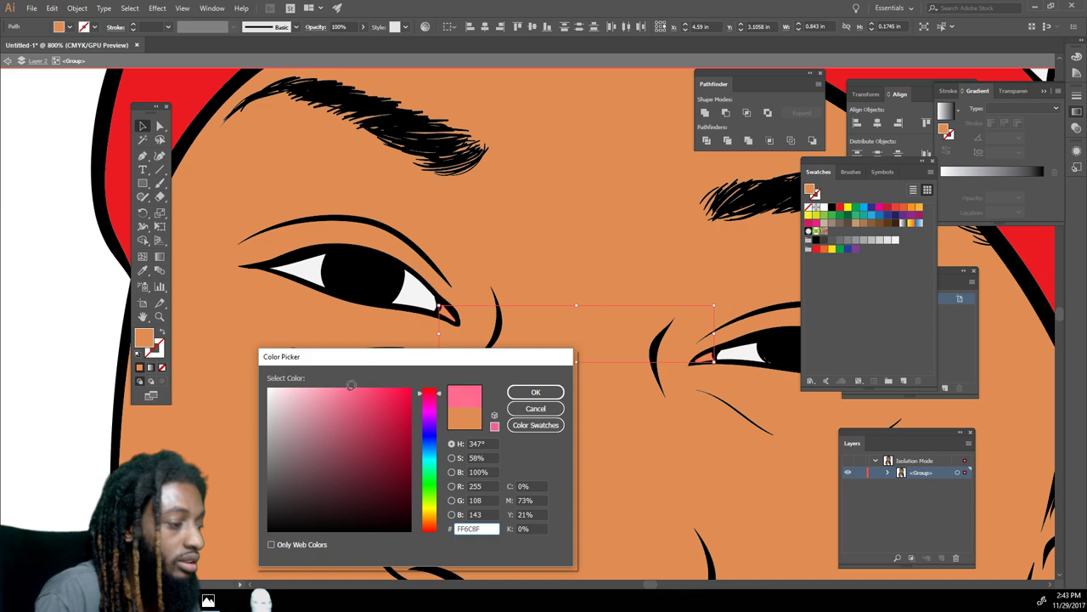
{"action": "left_click", "coordinate": [535, 392]}
{"action": "left_click", "coordinate": [44, 323]}
- Fill the two visible fingernails with a light peach, paler than the skin tone
{"action": "key", "text": "ctrl+0"}
{"action": "scroll", "coordinate": [671, 365], "scroll_direction": "up", "scroll_amount": 5}
{"action": "left_click", "coordinate": [676, 367]}
{"action": "left_click", "coordinate": [245, 411], "text": "shift"}
{"action": "double_click", "coordinate": [144, 339]}
{"action": "left_click_drag", "start_coordinate": [348, 391], "coordinate": [322, 388]}
{"action": "left_click_drag", "start_coordinate": [427, 519], "coordinate": [426, 523]}
{"action": "left_click", "coordinate": [535, 392]}
- Fill the upper lip on both sides of the finger with a muted, darker red
{"action": "left_click", "coordinate": [680, 408]}
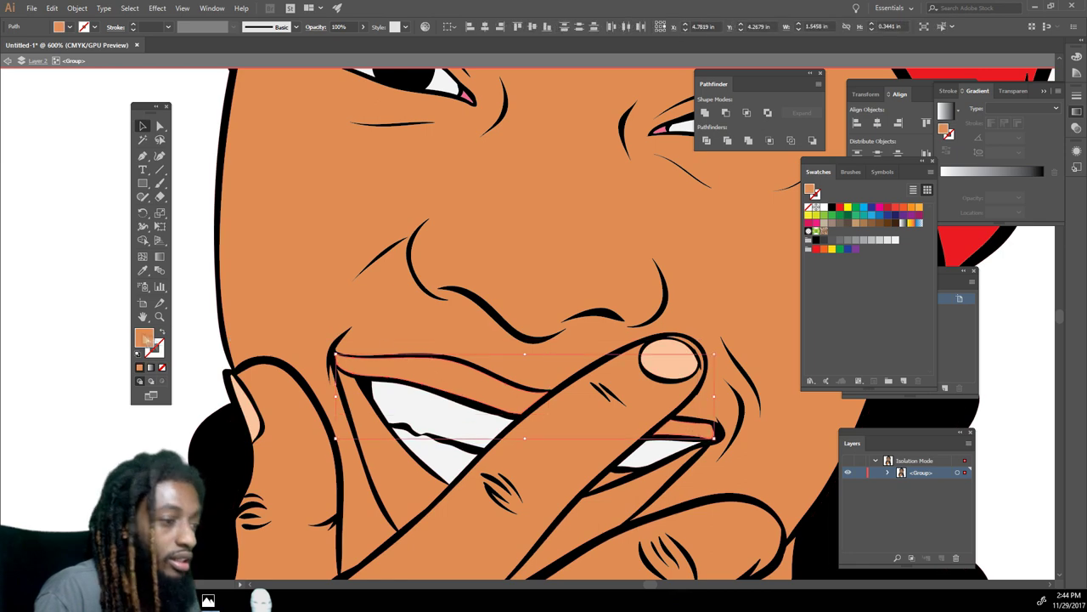
{"action": "double_click", "coordinate": [143, 338]}
{"action": "left_click_drag", "start_coordinate": [418, 511], "coordinate": [425, 529]}
{"action": "left_click", "coordinate": [363, 425]}
{"action": "left_click", "coordinate": [346, 424]}
{"action": "left_click", "coordinate": [522, 391]}
- Fill the lower lip with a salmon red lighter than the upper lip
{"action": "left_click", "coordinate": [395, 466]}
{"action": "double_click", "coordinate": [149, 336]}
{"action": "left_click_drag", "start_coordinate": [428, 521], "coordinate": [428, 527]}
{"action": "left_click_drag", "start_coordinate": [357, 406], "coordinate": [351, 404]}
{"action": "left_click", "coordinate": [521, 394]}
{"action": "left_click", "coordinate": [1034, 400]}
- Fill the remaining small tooth shape below the finger with the lightest grey swatch
{"action": "key", "text": "ctrl+minus"}
{"action": "key", "text": "ctrl+minus"}
{"action": "key", "text": "ctrl+minus"}
{"action": "key", "text": "ctrl+plus"}
{"action": "key", "text": "ctrl+plus"}
{"action": "left_click", "coordinate": [604, 417]}
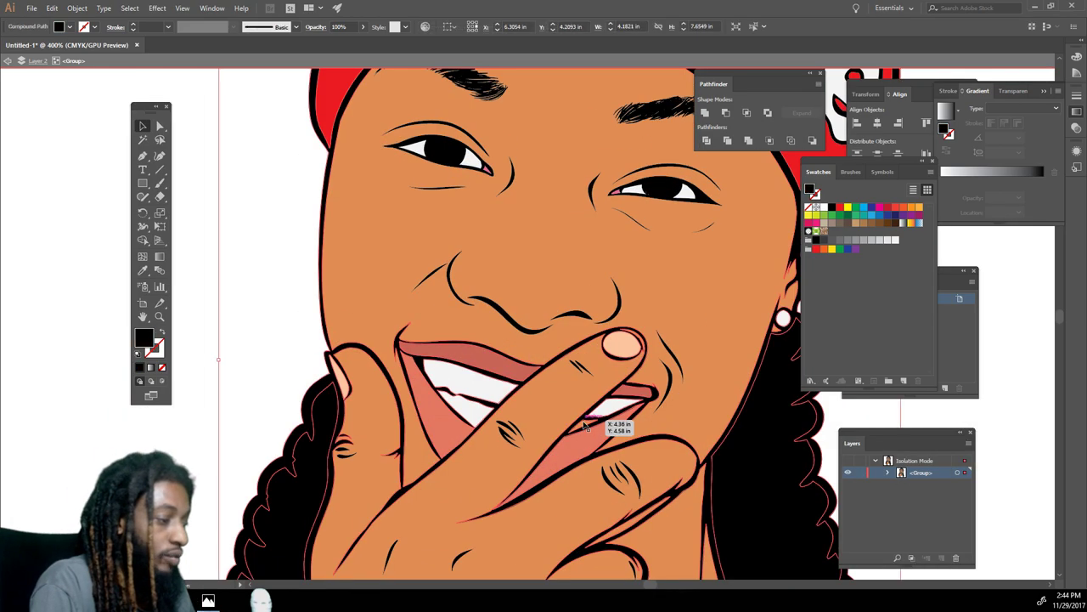
{"action": "key", "text": "ctrl+plus"}
{"action": "key", "text": "ctrl+plus"}
{"action": "left_click", "coordinate": [576, 445]}
{"action": "left_click", "coordinate": [896, 241]}
{"action": "left_click", "coordinate": [1053, 269]}
- Leave the group's isolation mode, lock Layer 2 and add a new layer directly above it
{"action": "key", "text": "ctrl+minus"}
{"action": "key", "text": "ctrl+minus"}
{"action": "key", "text": "ctrl+minus"}
{"action": "key", "text": "ctrl+minus"}
{"action": "key", "text": "ctrl+minus"}
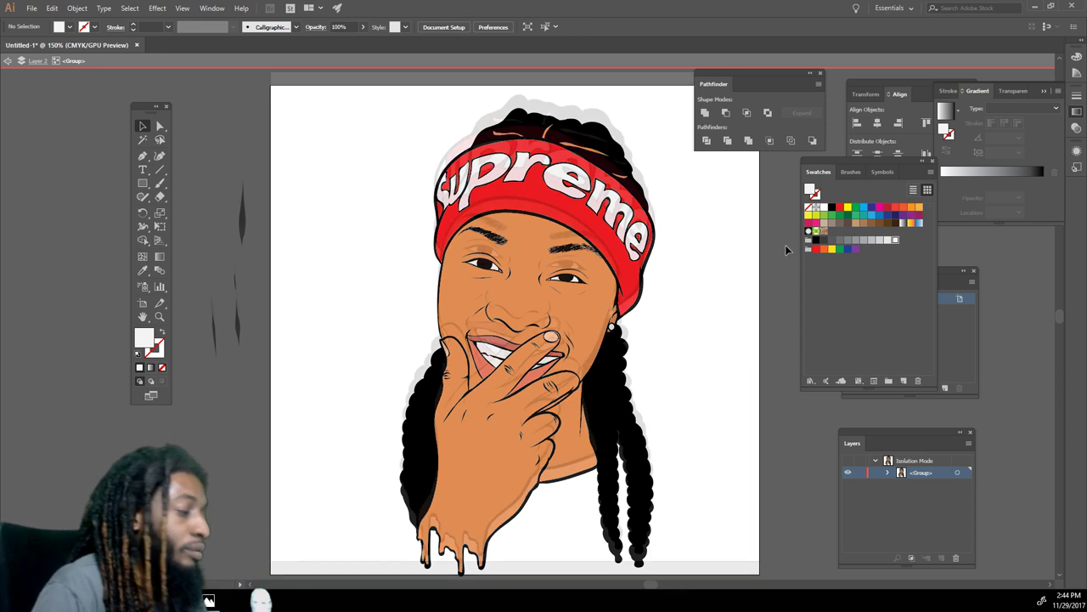
{"action": "key", "text": "ctrl+plus"}
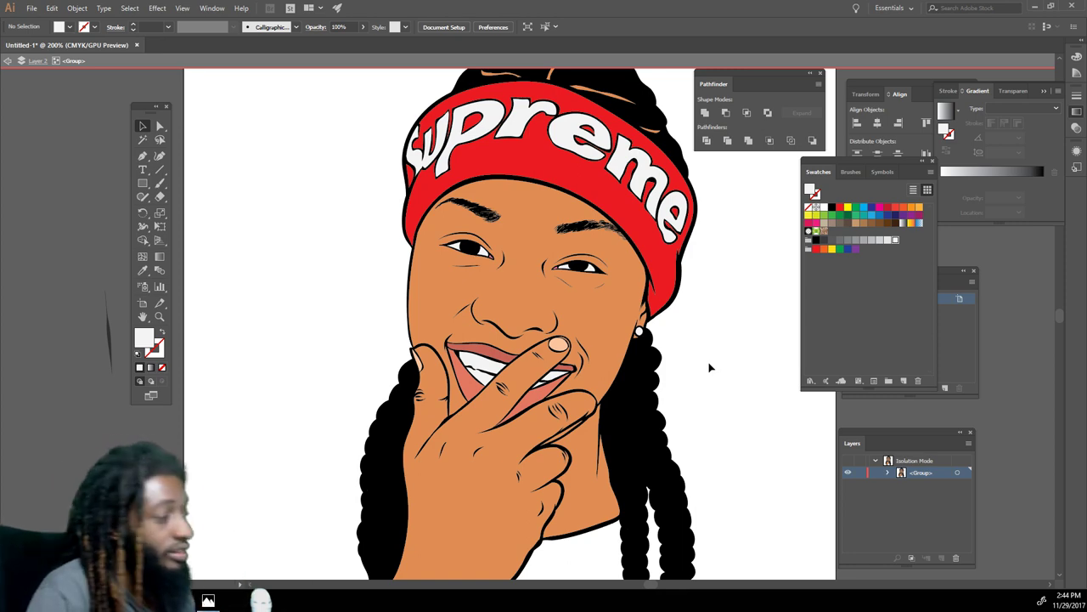
{"action": "scroll", "coordinate": [762, 329], "scroll_direction": "up", "scroll_amount": 2}
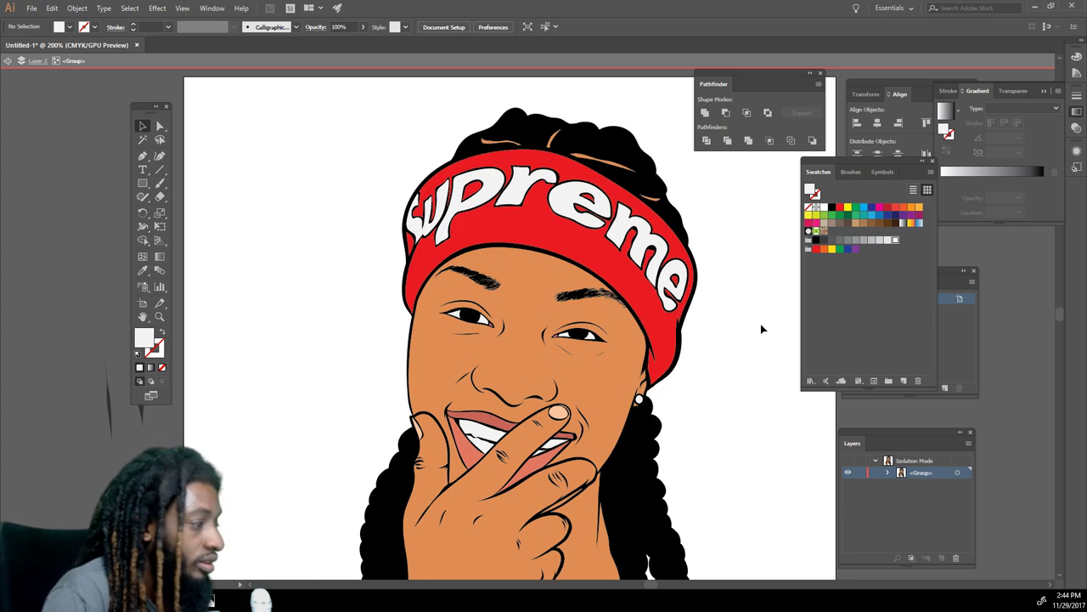
{"action": "double_click", "coordinate": [765, 424]}
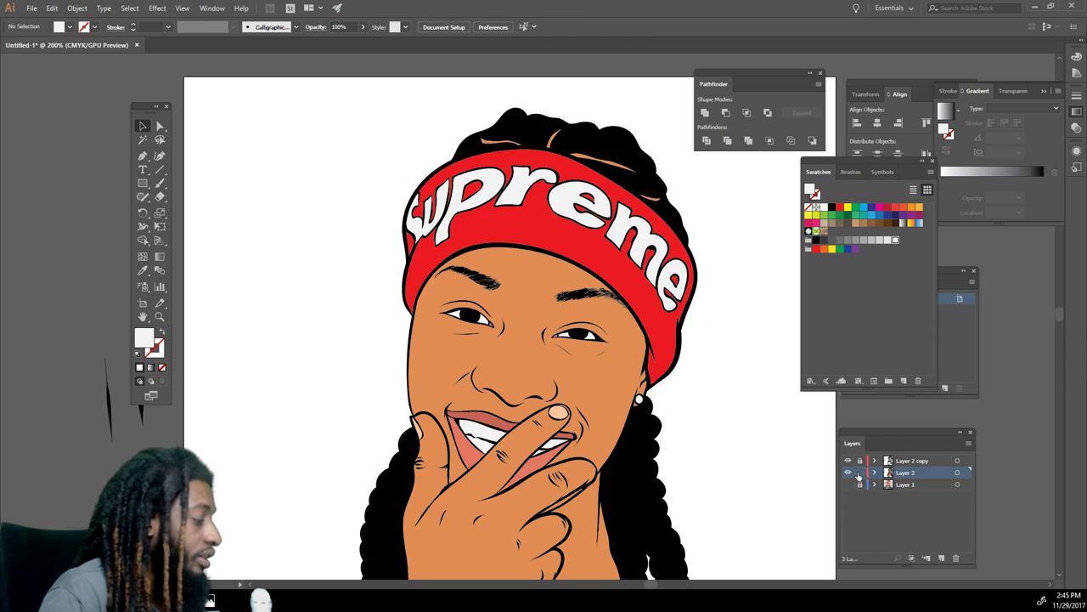
{"action": "left_click", "coordinate": [940, 551]}
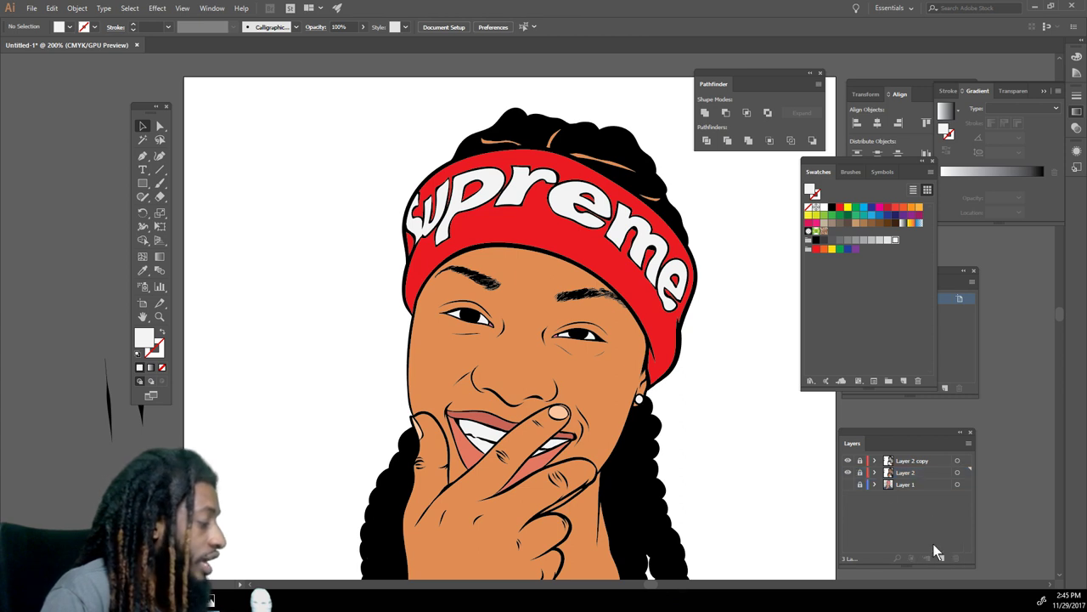
{"action": "left_click", "coordinate": [942, 558]}
- Sample the face's skin tone and change it to a darker reddish brown as the shading colour
{"action": "key", "text": "ctrl+plus"}
{"action": "key", "text": "ctrl+plus"}
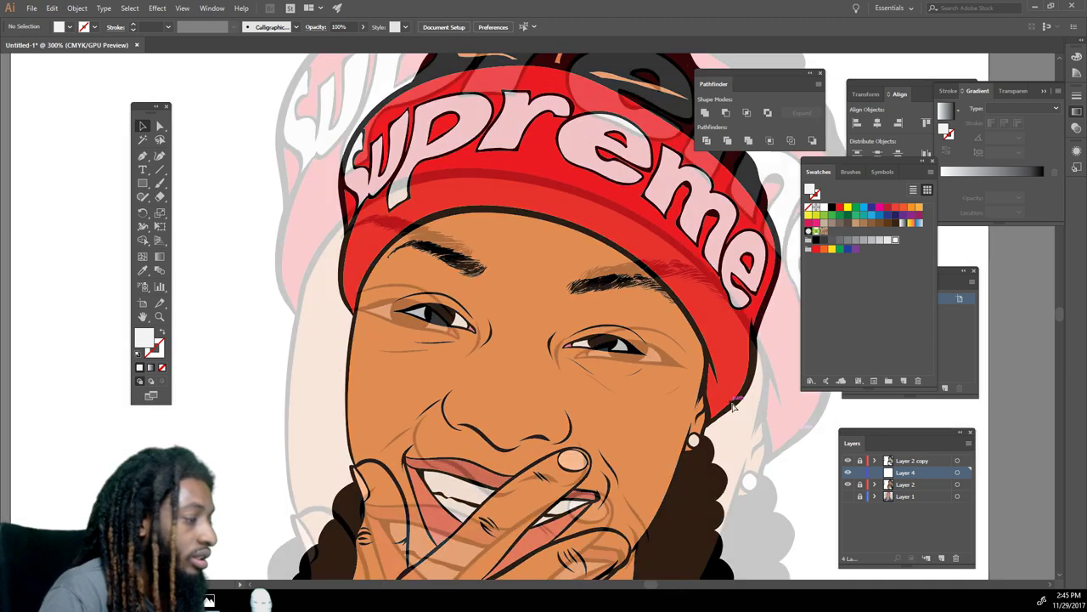
{"action": "left_click", "coordinate": [142, 272]}
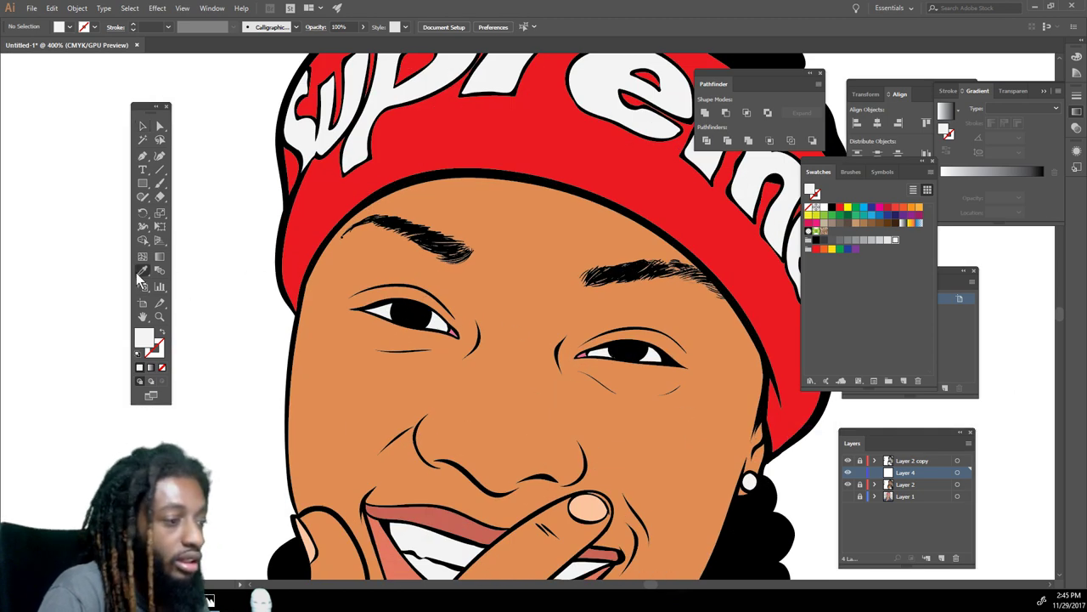
{"action": "left_click", "coordinate": [363, 277]}
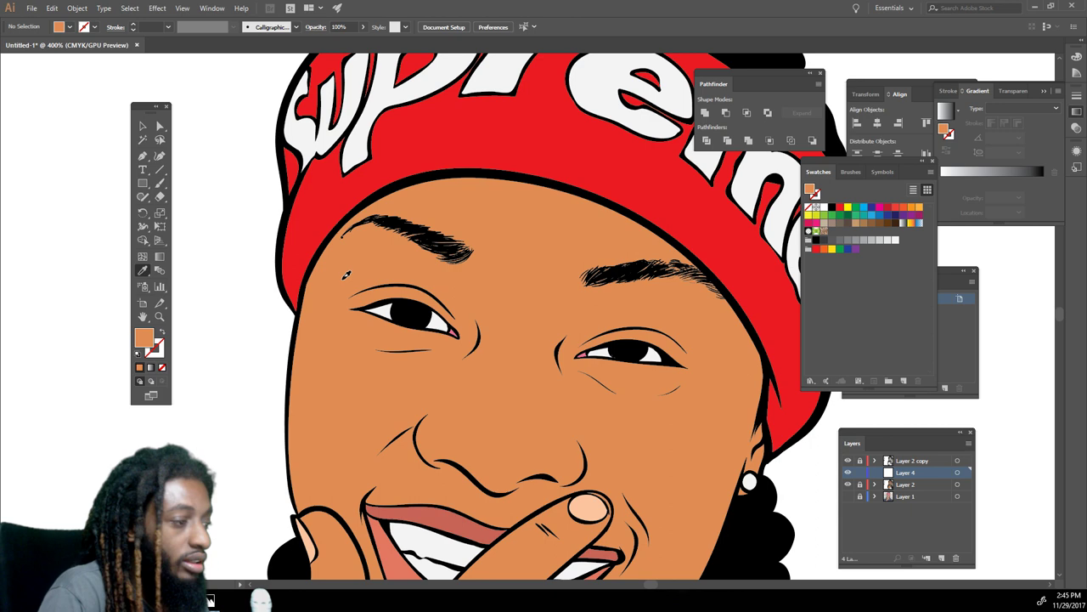
{"action": "double_click", "coordinate": [144, 338]}
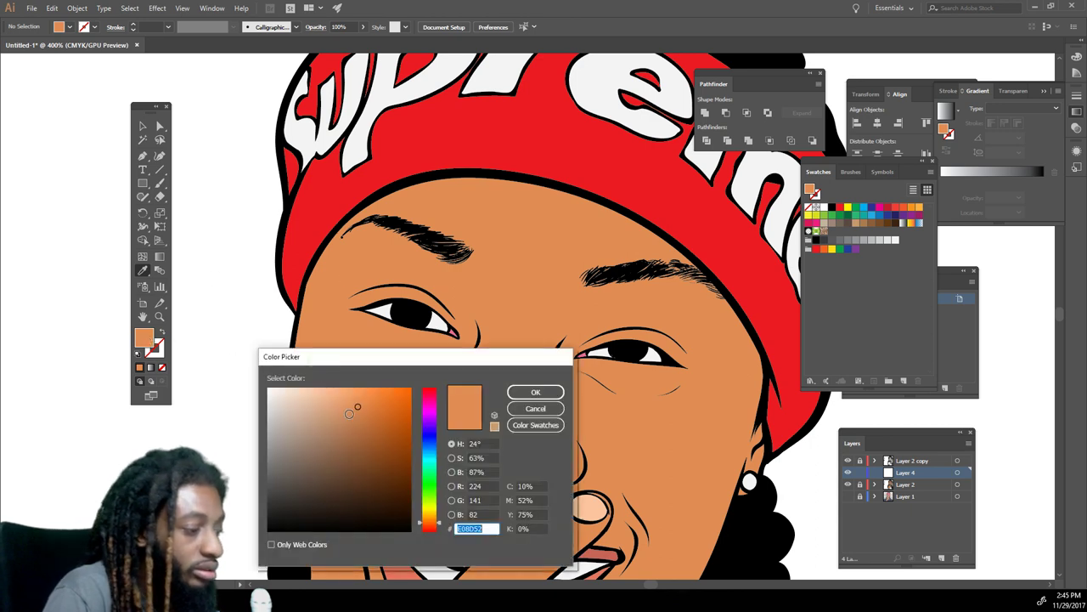
{"action": "left_click_drag", "start_coordinate": [358, 410], "coordinate": [359, 427]}
{"action": "left_click_drag", "start_coordinate": [422, 520], "coordinate": [425, 530]}
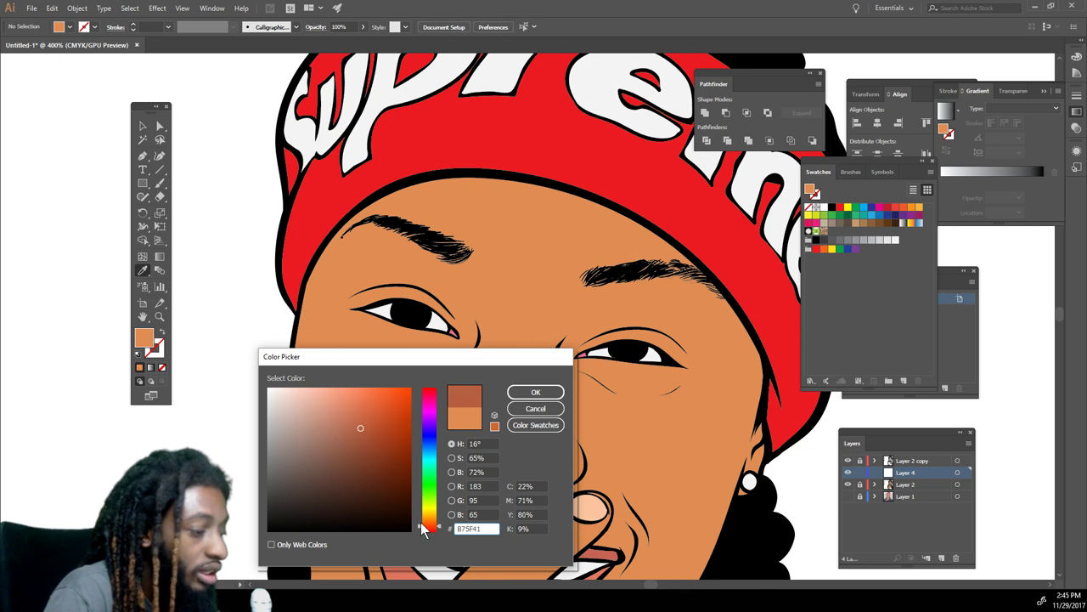
{"action": "left_click_drag", "start_coordinate": [422, 528], "coordinate": [423, 532]}
{"action": "left_click", "coordinate": [530, 391]}
- Swap the shading colour to the stroke and paint a shadow across the forehead beneath the headband with the Paintbrush
{"action": "left_click", "coordinate": [161, 182]}
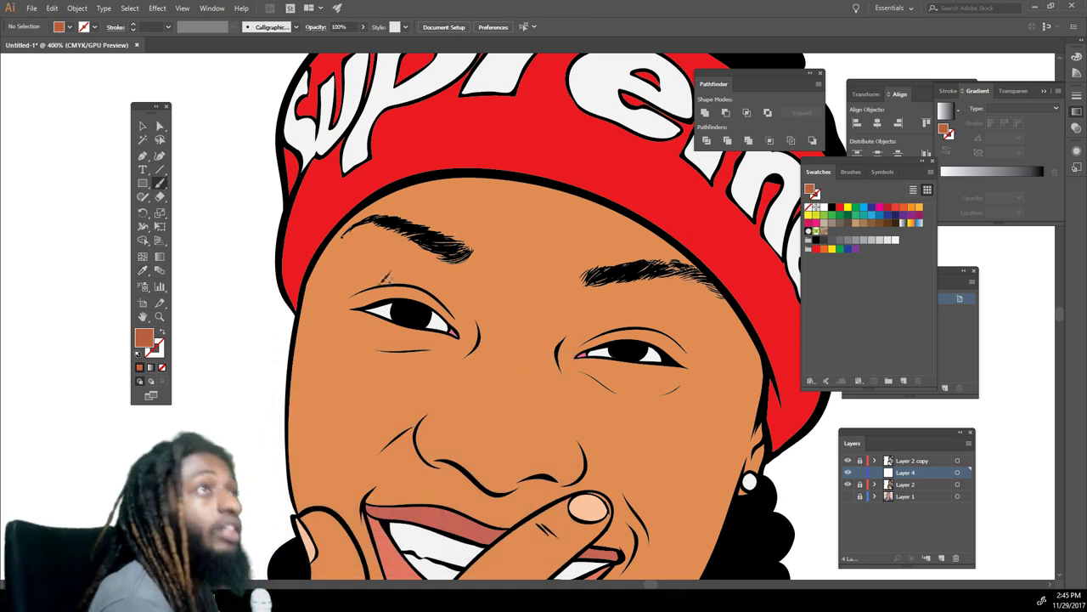
{"action": "mouse_move", "coordinate": [305, 314]}
{"action": "left_mouse_down"}
{"action": "mouse_move", "coordinate": [309, 265]}
{"action": "mouse_move", "coordinate": [391, 200]}
{"action": "mouse_move", "coordinate": [487, 185]}
{"action": "mouse_move", "coordinate": [665, 239]}
{"action": "mouse_move", "coordinate": [720, 282]}
{"action": "mouse_move", "coordinate": [772, 382]}
{"action": "left_mouse_up"}
{"action": "key", "text": "shift+x"}
{"action": "mouse_move", "coordinate": [304, 292]}
{"action": "left_mouse_down"}
{"action": "mouse_move", "coordinate": [416, 187]}
{"action": "mouse_move", "coordinate": [606, 205]}
{"action": "mouse_move", "coordinate": [671, 243]}
{"action": "mouse_move", "coordinate": [629, 318]}
{"action": "mouse_move", "coordinate": [550, 398]}
{"action": "left_mouse_up"}
- Paint a shadow on the neck below the middle finger, running down to the next finger
{"action": "key", "text": "ctrl+minus"}
{"action": "key", "text": "ctrl+minus"}
{"action": "key", "text": "ctrl+minus"}
{"action": "scroll", "coordinate": [696, 402], "scroll_direction": "down", "scroll_amount": 3}
{"action": "key", "text": "ctrl+plus"}
{"action": "key", "text": "ctrl+plus"}
{"action": "key", "text": "ctrl+plus"}
{"action": "key", "text": "ctrl+plus"}
{"action": "key", "text": "ctrl+plus"}
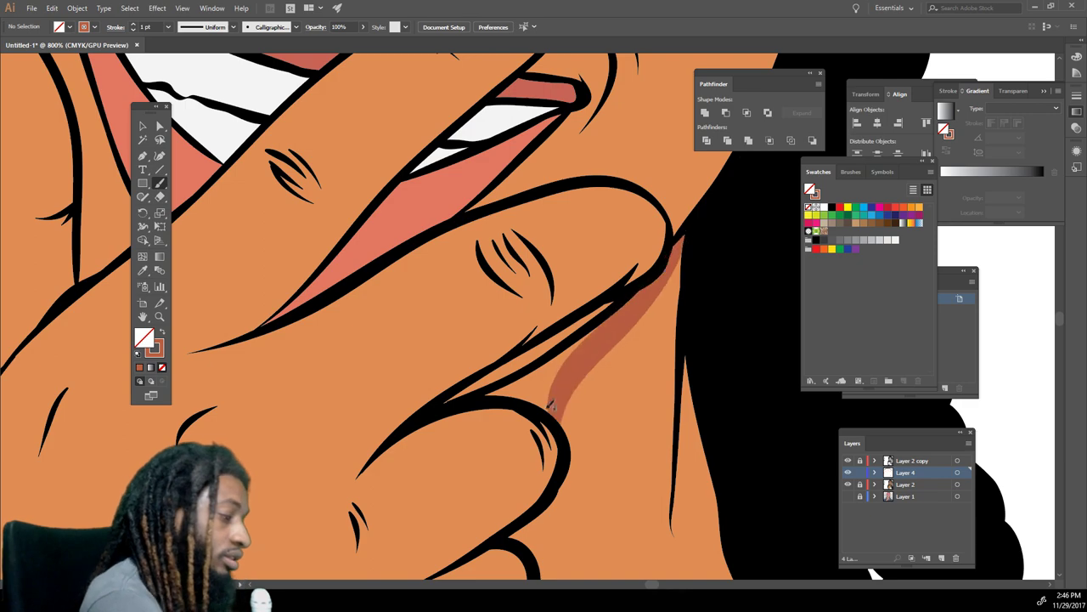
{"action": "key", "text": "ctrl+minus"}
{"action": "key", "text": "ctrl+minus"}
{"action": "key", "text": "ctrl+minus"}
{"action": "key", "text": "ctrl+minus"}
{"action": "key", "text": "ctrl+minus"}
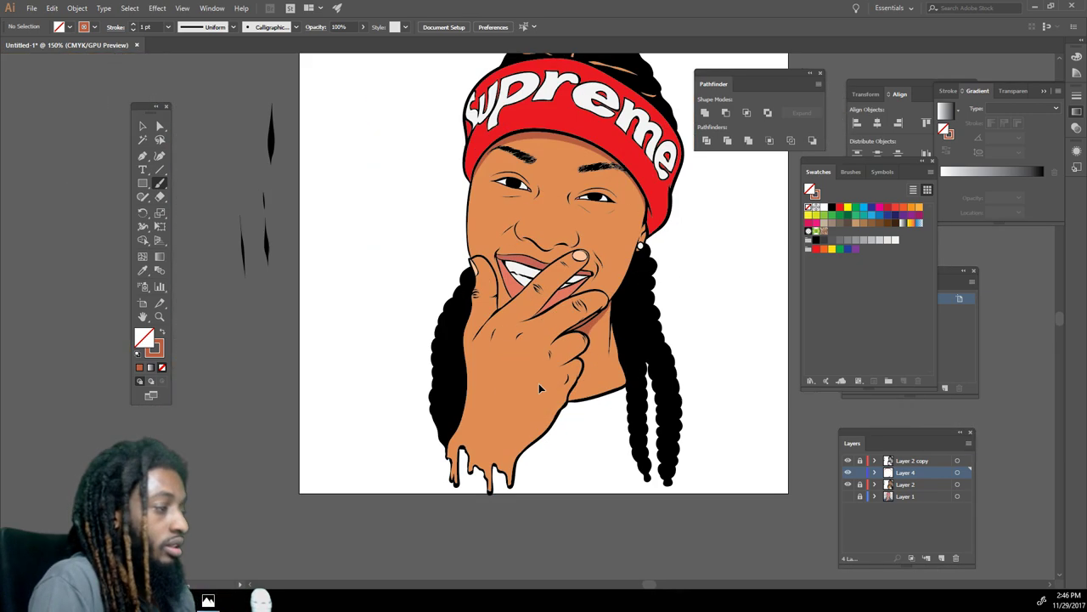
- Paint a shadow on the chin between the lower lip's left edge and the thumb
{"action": "key", "text": "ctrl+plus"}
{"action": "key", "text": "ctrl+plus"}
{"action": "key", "text": "ctrl+plus"}
{"action": "key", "text": "ctrl+plus"}
{"action": "key", "text": "ctrl+plus"}
{"action": "scroll", "coordinate": [538, 381], "scroll_direction": "up", "scroll_amount": 2}
{"action": "mouse_move", "coordinate": [527, 463]}
{"action": "left_mouse_down"}
{"action": "mouse_move", "coordinate": [483, 347]}
{"action": "mouse_move", "coordinate": [480, 275]}
{"action": "mouse_move", "coordinate": [534, 461]}
{"action": "left_mouse_up"}
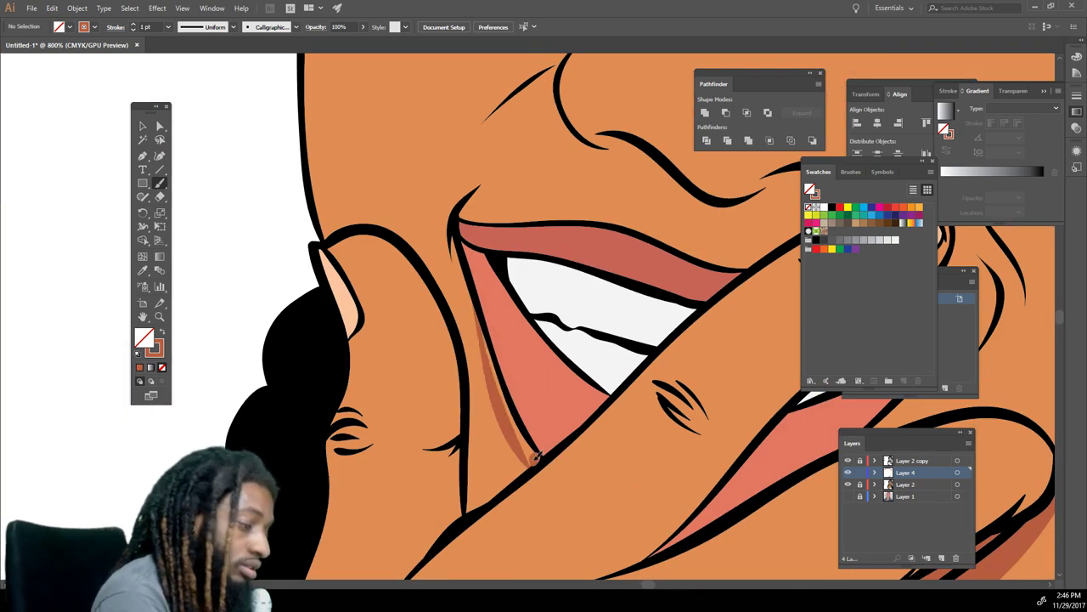
{"action": "mouse_move", "coordinate": [491, 504]}
{"action": "left_mouse_down"}
{"action": "mouse_move", "coordinate": [474, 420]}
{"action": "mouse_move", "coordinate": [386, 220]}
{"action": "mouse_move", "coordinate": [456, 310]}
{"action": "mouse_move", "coordinate": [476, 508]}
{"action": "mouse_move", "coordinate": [493, 488]}
{"action": "mouse_move", "coordinate": [472, 509]}
{"action": "left_mouse_up"}
- Paint a shadow along the underside of the nose from one nostril to the other
{"action": "key", "text": "ctrl+minus"}
{"action": "key", "text": "ctrl+minus"}
{"action": "key", "text": "ctrl+minus"}
{"action": "key", "text": "ctrl+plus"}
{"action": "key", "text": "ctrl+plus"}
{"action": "key", "text": "ctrl+plus"}
{"action": "mouse_move", "coordinate": [360, 346]}
{"action": "left_mouse_down"}
{"action": "mouse_move", "coordinate": [379, 367]}
{"action": "mouse_move", "coordinate": [441, 383]}
{"action": "mouse_move", "coordinate": [511, 430]}
{"action": "mouse_move", "coordinate": [600, 411]}
{"action": "mouse_move", "coordinate": [680, 424]}
{"action": "left_mouse_up"}
{"action": "mouse_move", "coordinate": [363, 350]}
{"action": "left_mouse_down"}
{"action": "mouse_move", "coordinate": [414, 388]}
{"action": "mouse_move", "coordinate": [478, 414]}
{"action": "mouse_move", "coordinate": [581, 425]}
{"action": "mouse_move", "coordinate": [682, 423]}
{"action": "left_mouse_up"}
- Shade the upper eyelid and the fold beneath the portrait's right-hand eye
{"action": "key", "text": "ctrl+minus"}
{"action": "key", "text": "ctrl+minus"}
{"action": "key", "text": "ctrl+minus"}
{"action": "key", "text": "ctrl+minus"}
{"action": "scroll", "coordinate": [738, 377], "scroll_direction": "up", "scroll_amount": 2}
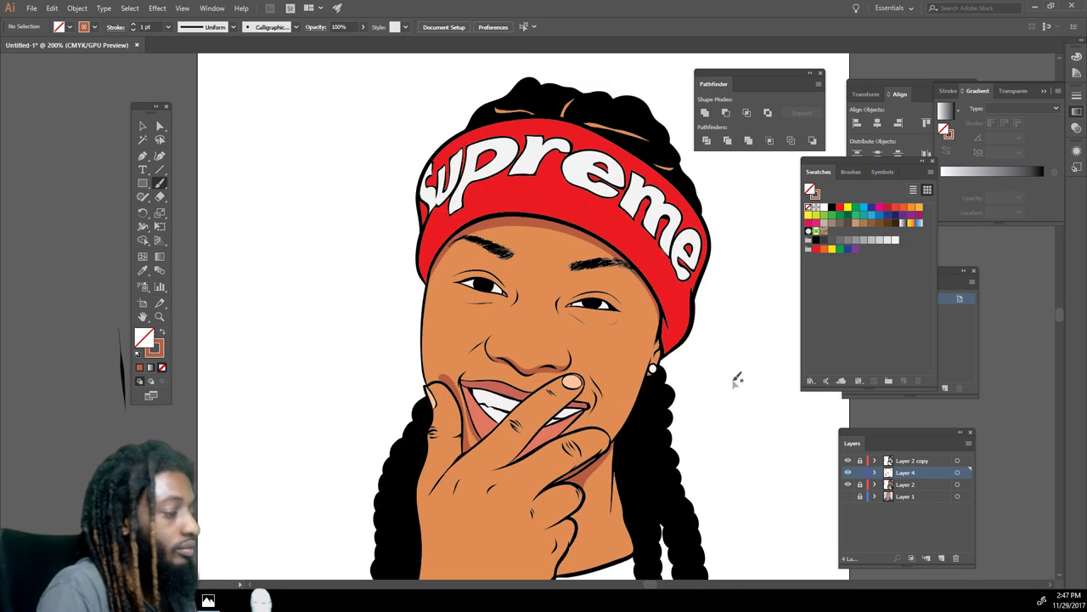
{"action": "key", "text": "ctrl+plus"}
{"action": "key", "text": "ctrl+plus"}
{"action": "key", "text": "ctrl+plus"}
{"action": "key", "text": "ctrl+plus"}
{"action": "mouse_move", "coordinate": [472, 281]}
{"action": "left_mouse_down"}
{"action": "mouse_move", "coordinate": [527, 240]}
{"action": "mouse_move", "coordinate": [616, 223]}
{"action": "mouse_move", "coordinate": [682, 250]}
{"action": "mouse_move", "coordinate": [701, 299]}
{"action": "left_mouse_up"}
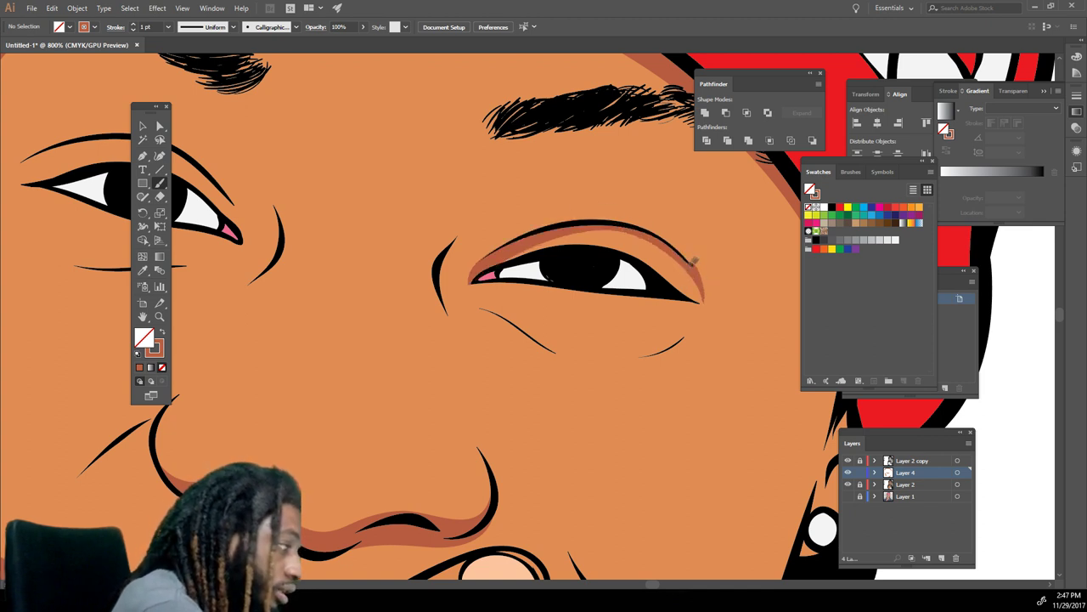
{"action": "mouse_move", "coordinate": [680, 339]}
{"action": "left_mouse_down"}
{"action": "mouse_move", "coordinate": [607, 351]}
{"action": "mouse_move", "coordinate": [469, 304]}
{"action": "left_mouse_up"}
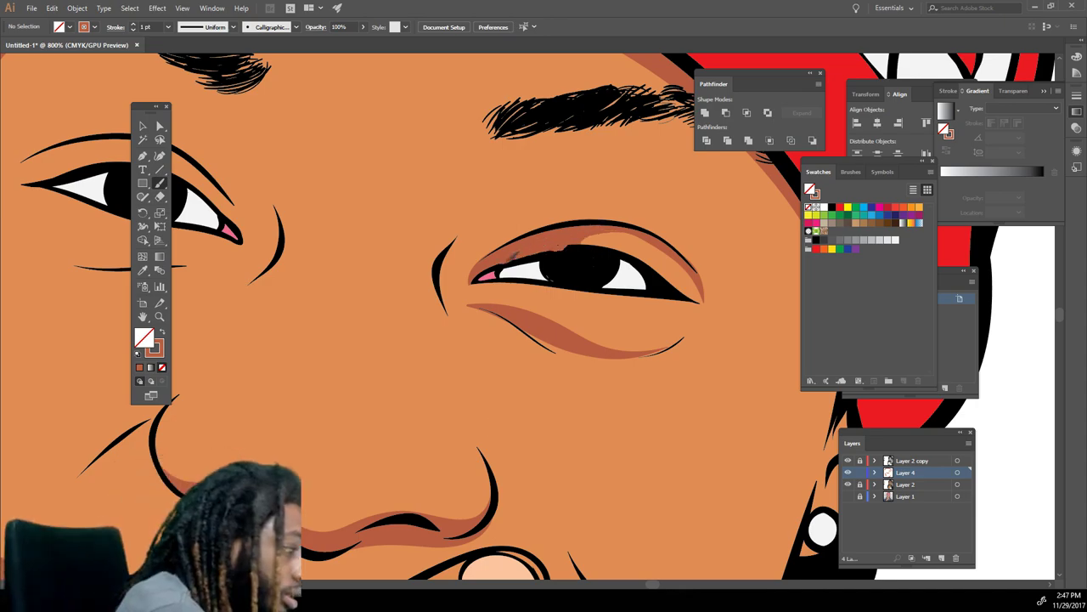
- Extend the shading beneath the right-hand eye and around its inner corner toward the nose bridge
{"action": "key", "text": "ctrl+minus"}
{"action": "key", "text": "ctrl+minus"}
{"action": "key", "text": "ctrl+minus"}
{"action": "key", "text": "ctrl+plus"}
{"action": "key", "text": "ctrl+plus"}
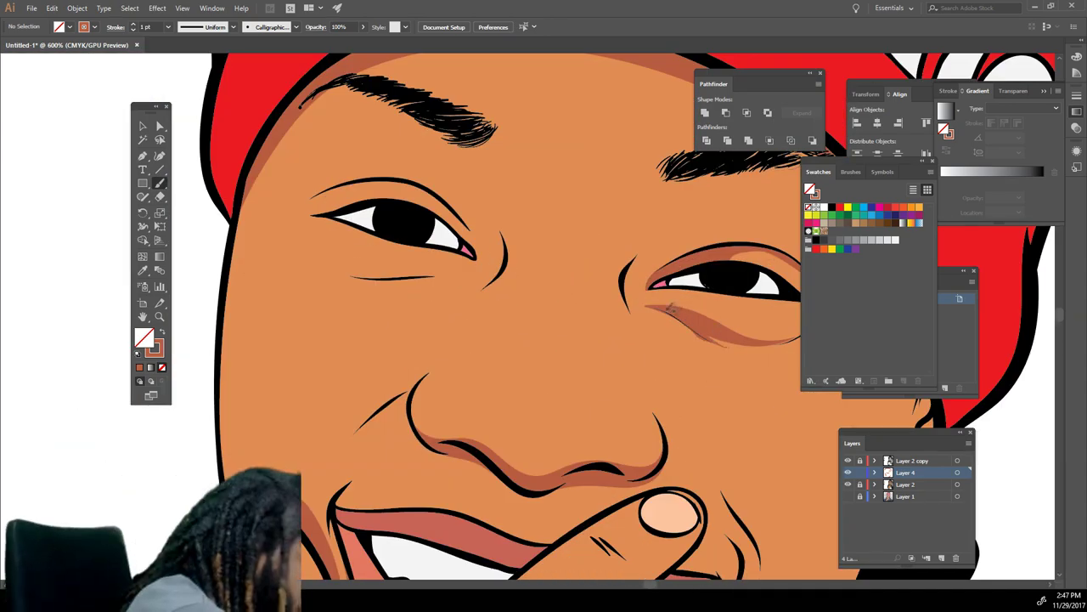
{"action": "scroll", "coordinate": [696, 336], "scroll_direction": "right", "scroll_amount": 2}
{"action": "left_click_drag", "start_coordinate": [684, 344], "coordinate": [730, 326]}
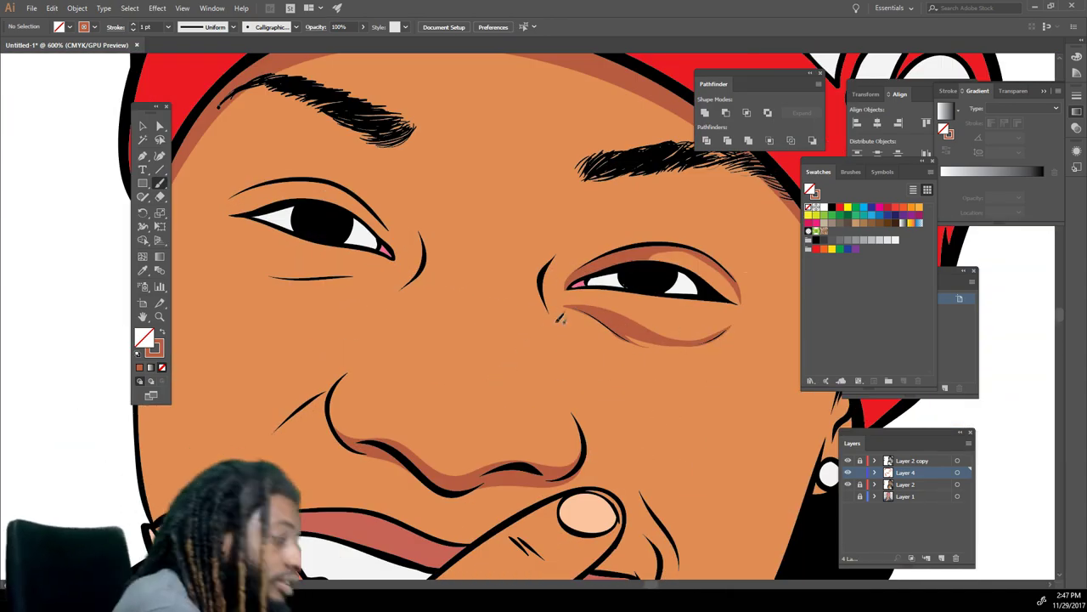
{"action": "mouse_move", "coordinate": [603, 307]}
{"action": "left_mouse_down"}
{"action": "mouse_move", "coordinate": [650, 288]}
{"action": "mouse_move", "coordinate": [567, 296]}
{"action": "left_mouse_up"}
{"action": "mouse_move", "coordinate": [602, 301]}
{"action": "left_mouse_down"}
{"action": "mouse_move", "coordinate": [542, 274]}
{"action": "mouse_move", "coordinate": [568, 245]}
{"action": "left_mouse_up"}
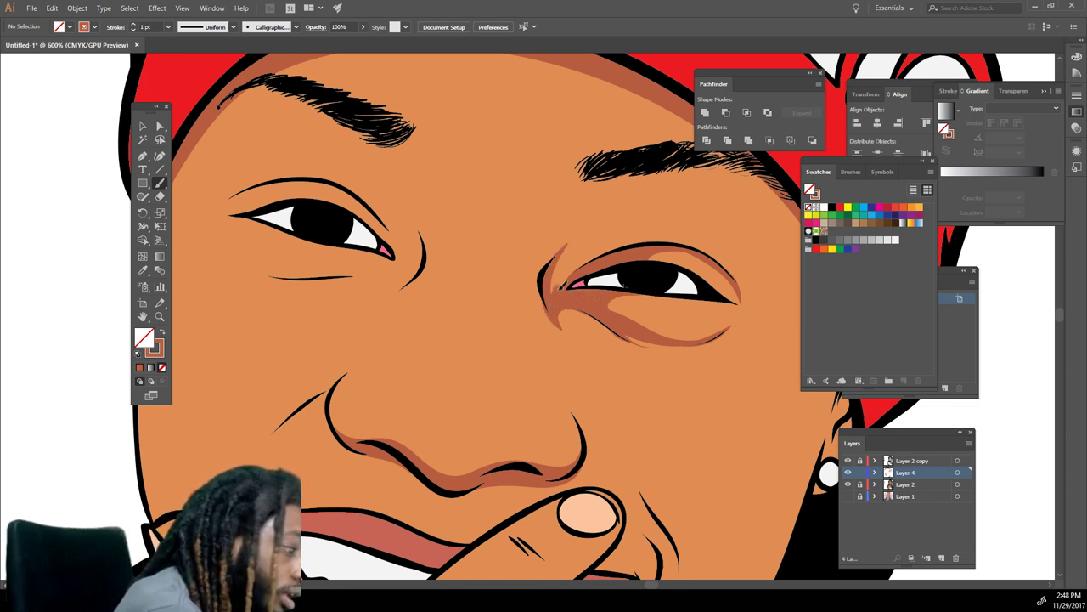
- Shade the eyelid, the under-eye fold and the inner corner of the portrait's left-hand eye
{"action": "scroll", "coordinate": [586, 415], "scroll_direction": "down", "scroll_amount": 6}
{"action": "scroll", "coordinate": [580, 414], "scroll_direction": "up", "scroll_amount": 6}
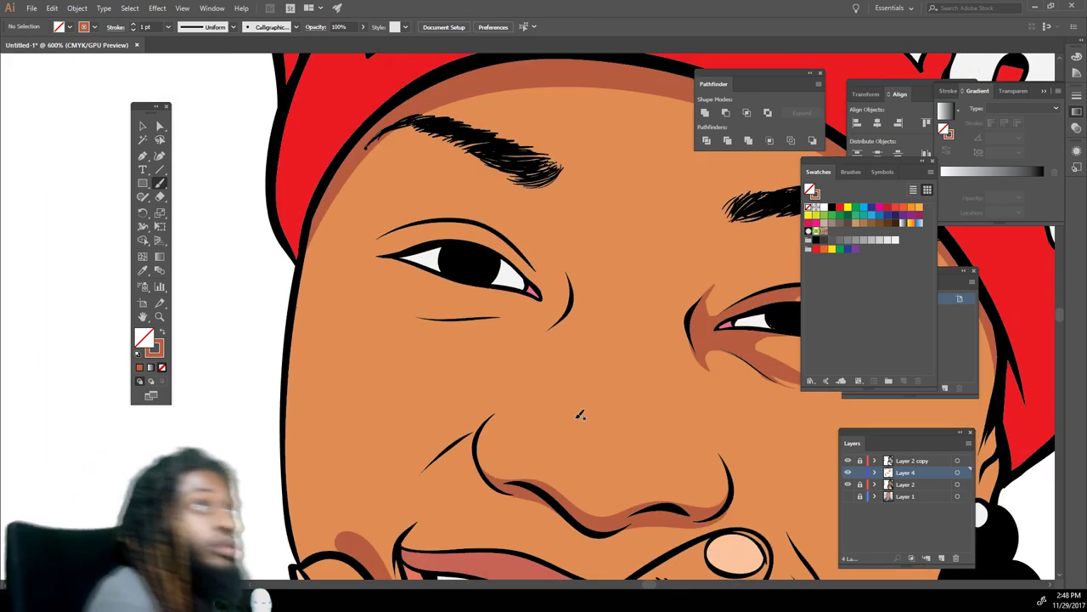
{"action": "mouse_move", "coordinate": [375, 275]}
{"action": "left_mouse_down"}
{"action": "mouse_move", "coordinate": [421, 306]}
{"action": "mouse_move", "coordinate": [493, 312]}
{"action": "mouse_move", "coordinate": [540, 278]}
{"action": "mouse_move", "coordinate": [448, 218]}
{"action": "left_mouse_up"}
{"action": "left_click_drag", "start_coordinate": [562, 282], "coordinate": [508, 155]}
{"action": "mouse_move", "coordinate": [539, 188]}
{"action": "left_mouse_down"}
{"action": "mouse_move", "coordinate": [571, 290]}
{"action": "mouse_move", "coordinate": [538, 331]}
{"action": "mouse_move", "coordinate": [550, 291]}
{"action": "left_mouse_up"}
{"action": "left_click_drag", "start_coordinate": [550, 236], "coordinate": [511, 176]}
- Paint shadows along the right-hand corner of the mouth and the cheek crease beside it
{"action": "scroll", "coordinate": [660, 340], "scroll_direction": "down", "scroll_amount": 5}
{"action": "scroll", "coordinate": [668, 380], "scroll_direction": "up", "scroll_amount": 4}
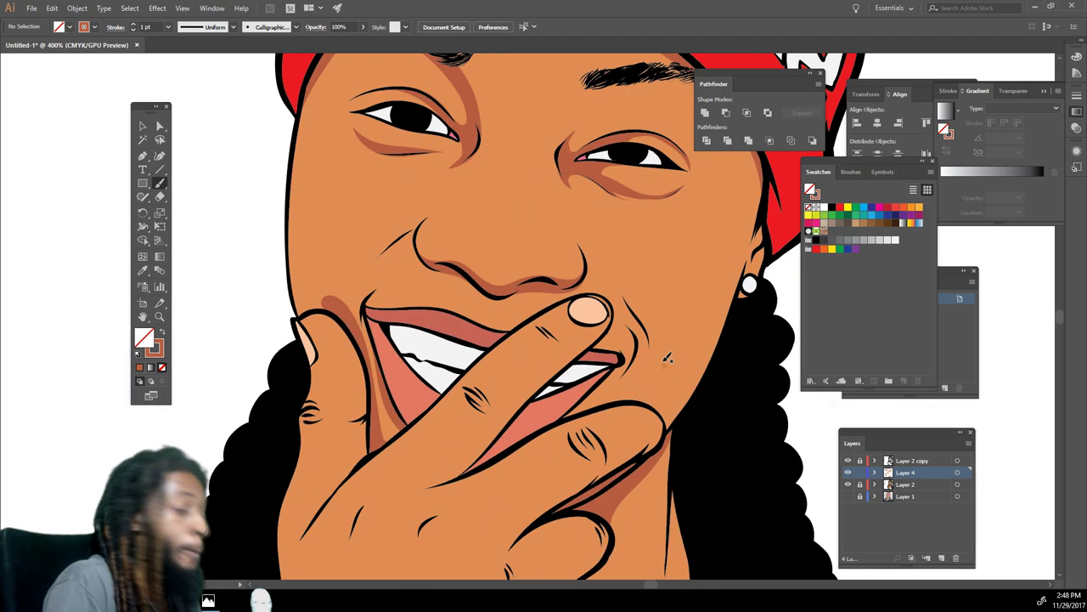
{"action": "scroll", "coordinate": [666, 357], "scroll_direction": "up", "scroll_amount": 1}
{"action": "mouse_move", "coordinate": [611, 432]}
{"action": "left_mouse_down"}
{"action": "mouse_move", "coordinate": [650, 382]}
{"action": "mouse_move", "coordinate": [637, 370]}
{"action": "left_mouse_up"}
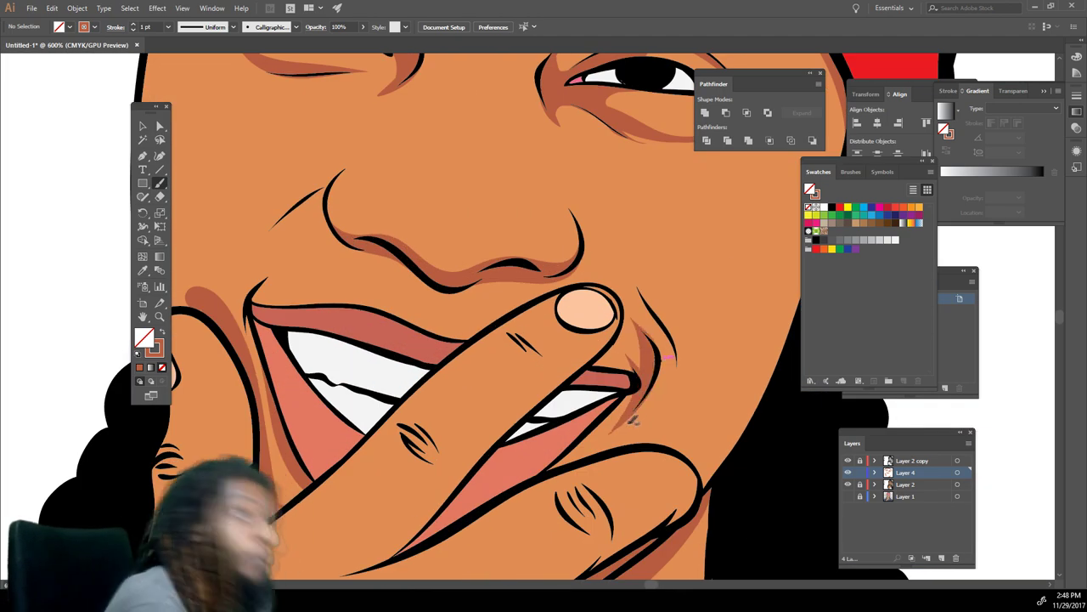
{"action": "scroll", "coordinate": [671, 374], "scroll_direction": "down", "scroll_amount": 1}
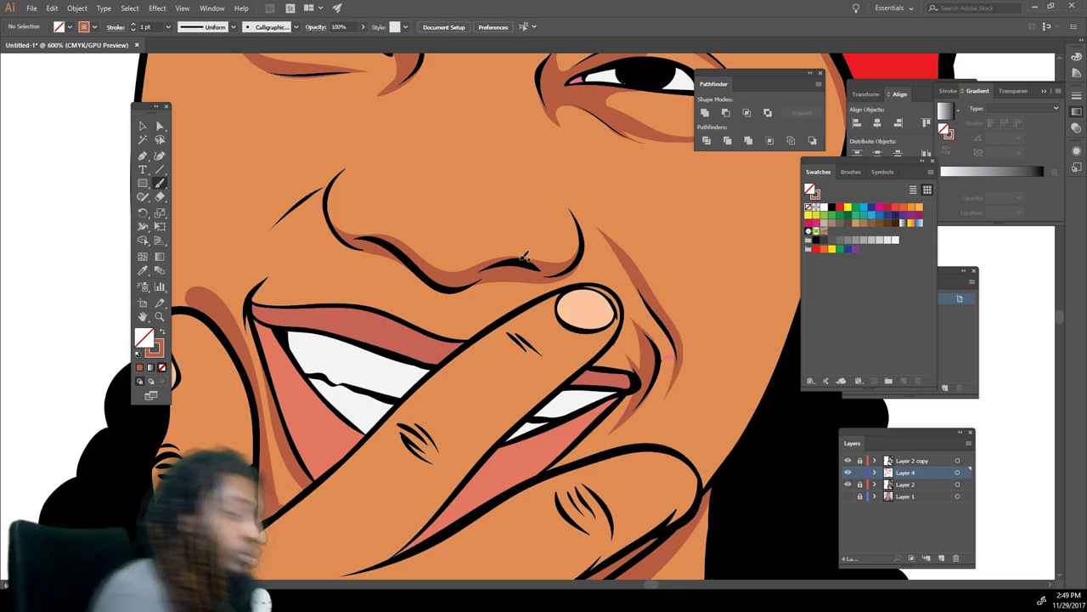
{"action": "scroll", "coordinate": [646, 306], "scroll_direction": "down", "scroll_amount": 2}
{"action": "scroll", "coordinate": [519, 258], "scroll_direction": "up", "scroll_amount": 2}
- Shade the left-hand smile crease, the mouth corner and the cheek area above the thumb
{"action": "left_click_drag", "start_coordinate": [451, 315], "coordinate": [502, 264]}
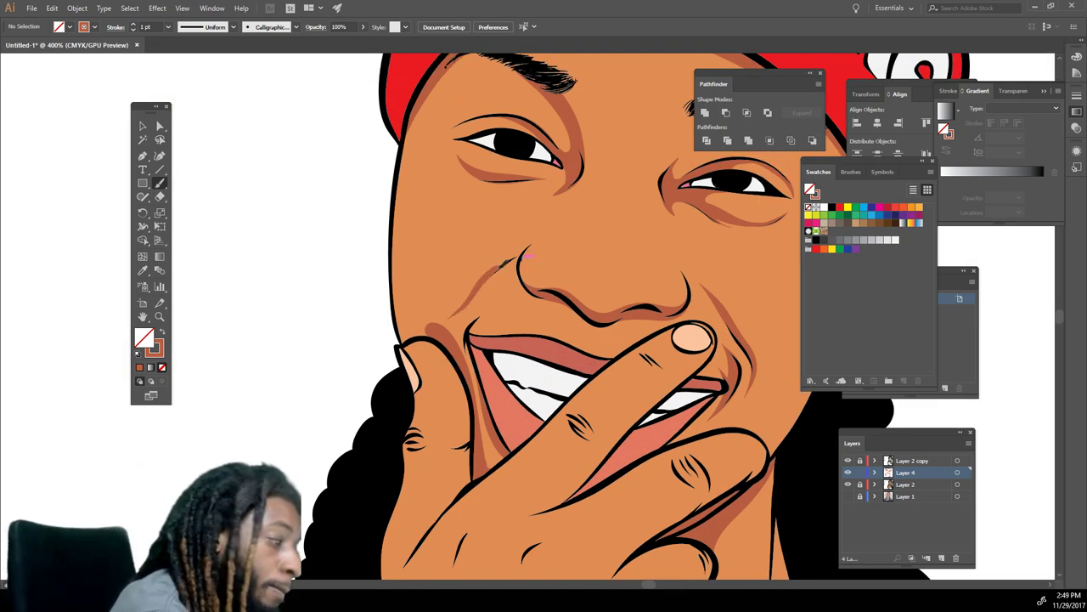
{"action": "scroll", "coordinate": [527, 254], "scroll_direction": "down", "scroll_amount": 2}
{"action": "scroll", "coordinate": [629, 340], "scroll_direction": "up", "scroll_amount": 3}
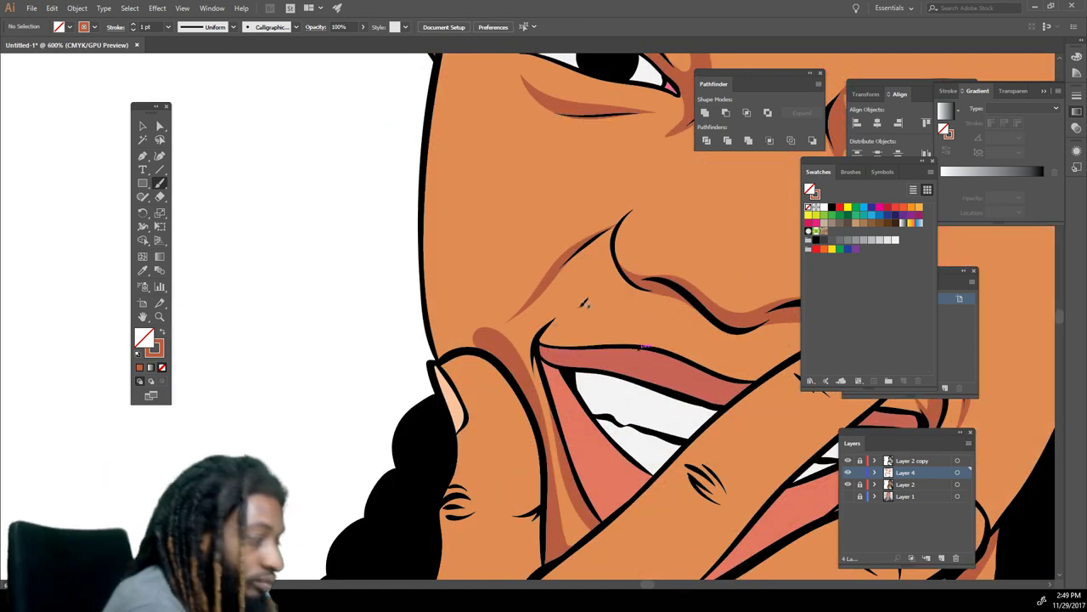
{"action": "left_click_drag", "start_coordinate": [535, 348], "coordinate": [553, 319]}
{"action": "left_click_drag", "start_coordinate": [479, 347], "coordinate": [440, 298]}
{"action": "mouse_move", "coordinate": [503, 326]}
{"action": "left_mouse_down"}
{"action": "mouse_move", "coordinate": [458, 308]}
{"action": "mouse_move", "coordinate": [439, 274]}
{"action": "mouse_move", "coordinate": [424, 167]}
{"action": "left_mouse_up"}
{"action": "mouse_move", "coordinate": [467, 343]}
{"action": "left_mouse_down"}
{"action": "mouse_move", "coordinate": [432, 279]}
{"action": "mouse_move", "coordinate": [456, 338]}
{"action": "left_mouse_up"}
- Paint shadows on the neck alongside the neck line next to the braids
{"action": "key", "text": "ctrl+minus"}
{"action": "key", "text": "ctrl+minus"}
{"action": "key", "text": "ctrl+minus"}
{"action": "key", "text": "ctrl+minus"}
{"action": "key", "text": "ctrl+minus"}
{"action": "mouse_move", "coordinate": [780, 427]}
{"action": "left_mouse_down"}
{"action": "mouse_move", "coordinate": [753, 387]}
{"action": "mouse_move", "coordinate": [756, 461]}
{"action": "left_mouse_up"}
{"action": "key", "text": "ctrl+plus"}
{"action": "key", "text": "ctrl+plus"}
{"action": "key", "text": "ctrl+plus"}
{"action": "key", "text": "ctrl+plus"}
{"action": "left_click_drag", "start_coordinate": [658, 451], "coordinate": [658, 328]}
{"action": "mouse_move", "coordinate": [696, 493]}
{"action": "left_mouse_down"}
{"action": "mouse_move", "coordinate": [662, 352]}
{"action": "mouse_move", "coordinate": [690, 443]}
{"action": "mouse_move", "coordinate": [653, 365]}
{"action": "left_mouse_up"}
- Paint a shadow along the right-hand jawline down to the raised finger
{"action": "scroll", "coordinate": [644, 304], "scroll_direction": "down", "scroll_amount": 4}
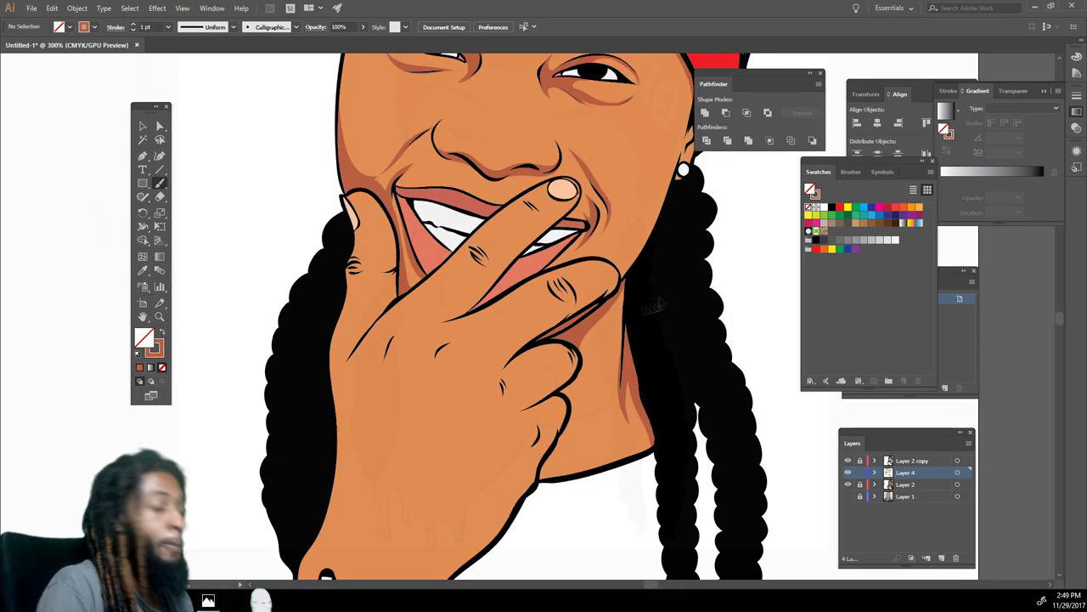
{"action": "scroll", "coordinate": [707, 270], "scroll_direction": "up", "scroll_amount": 5}
{"action": "scroll", "coordinate": [707, 270], "scroll_direction": "up", "scroll_amount": 1}
{"action": "left_click_drag", "start_coordinate": [723, 357], "coordinate": [628, 457]}
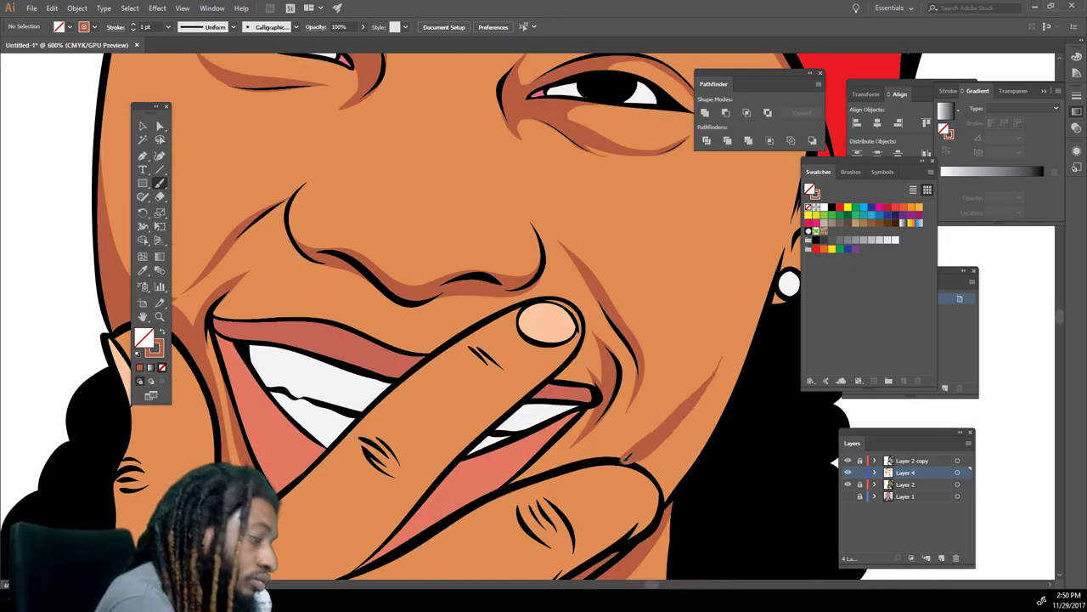
- Shade the little finger and its knuckle below the ring finger on the hand
{"action": "scroll", "coordinate": [667, 444], "scroll_direction": "down", "scroll_amount": 4}
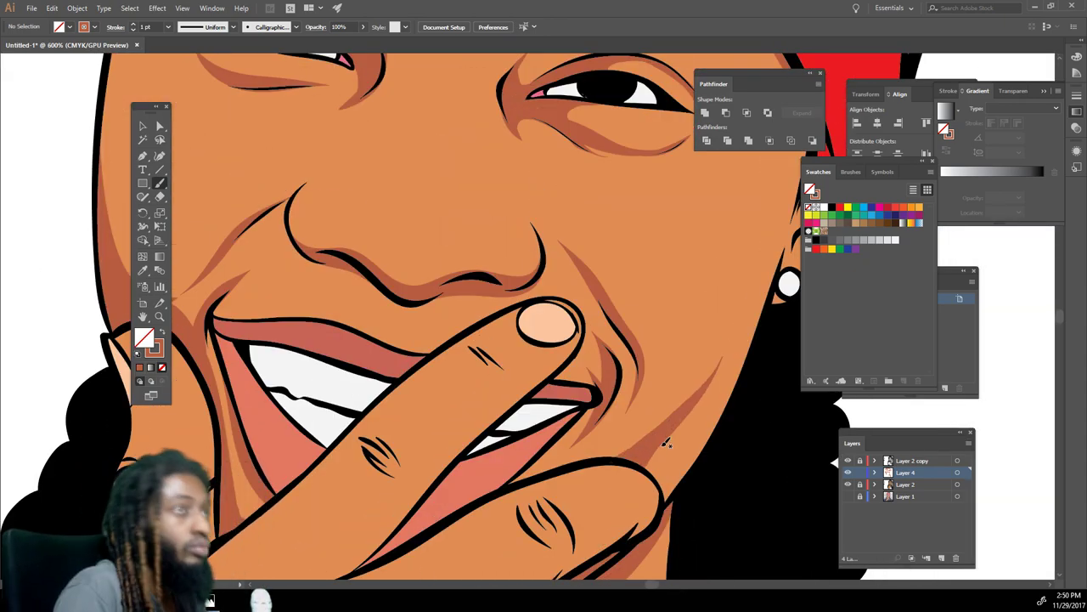
{"action": "scroll", "coordinate": [671, 408], "scroll_direction": "up", "scroll_amount": 5}
{"action": "mouse_move", "coordinate": [687, 438]}
{"action": "left_mouse_down"}
{"action": "mouse_move", "coordinate": [669, 384]}
{"action": "mouse_move", "coordinate": [644, 384]}
{"action": "left_mouse_up"}
{"action": "mouse_move", "coordinate": [694, 416]}
{"action": "left_mouse_down"}
{"action": "mouse_move", "coordinate": [718, 361]}
{"action": "mouse_move", "coordinate": [749, 360]}
{"action": "left_mouse_up"}
{"action": "left_click_drag", "start_coordinate": [637, 384], "coordinate": [739, 345]}
{"action": "left_click_drag", "start_coordinate": [673, 380], "coordinate": [691, 382]}
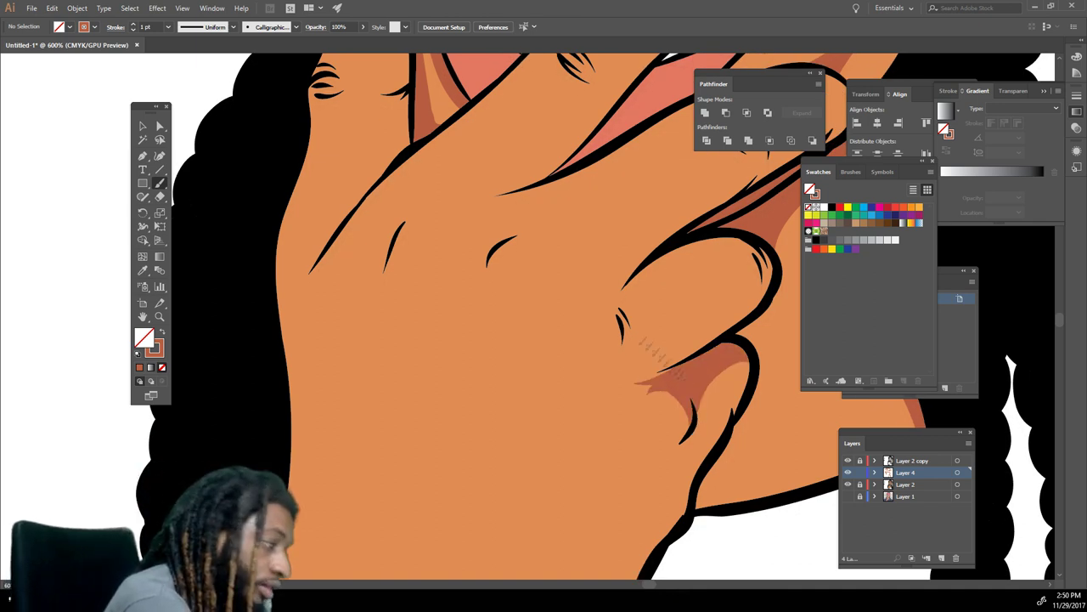
- Shade the curled ring finger and paint a shadow along the upper side of the middle finger from knuckle to fingertip
{"action": "left_click_drag", "start_coordinate": [622, 358], "coordinate": [594, 302]}
{"action": "mouse_move", "coordinate": [595, 302]}
{"action": "left_mouse_down"}
{"action": "mouse_move", "coordinate": [636, 343]}
{"action": "mouse_move", "coordinate": [670, 288]}
{"action": "mouse_move", "coordinate": [771, 267]}
{"action": "left_mouse_up"}
{"action": "mouse_move", "coordinate": [756, 243]}
{"action": "left_mouse_down"}
{"action": "mouse_move", "coordinate": [723, 234]}
{"action": "mouse_move", "coordinate": [693, 256]}
{"action": "left_mouse_up"}
{"action": "scroll", "coordinate": [652, 299], "scroll_direction": "down", "scroll_amount": 4}
{"action": "scroll", "coordinate": [653, 299], "scroll_direction": "up", "scroll_amount": 3}
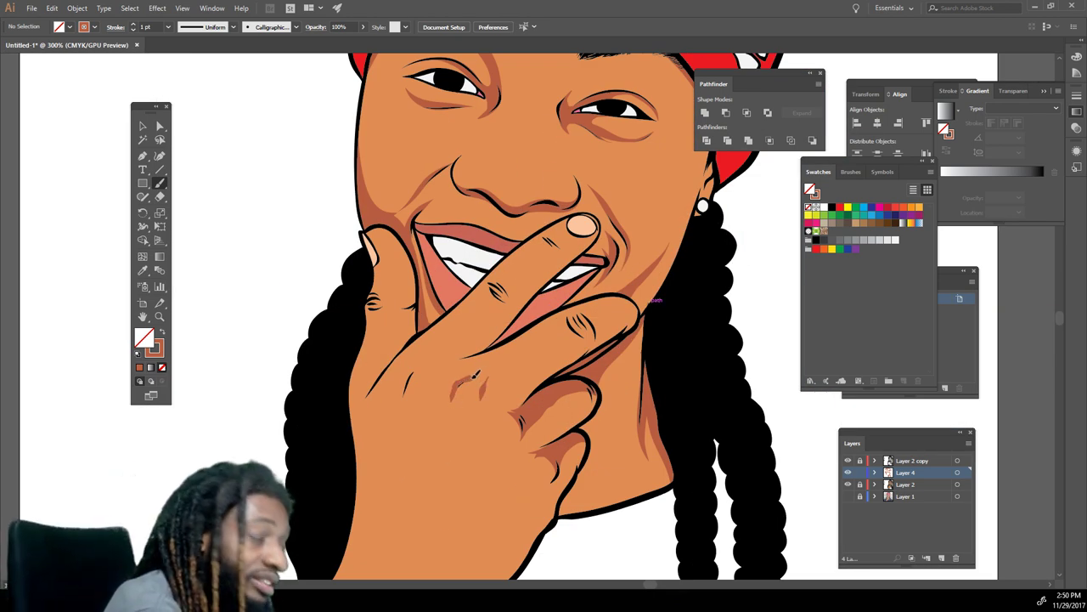
{"action": "left_click_drag", "start_coordinate": [523, 345], "coordinate": [564, 325]}
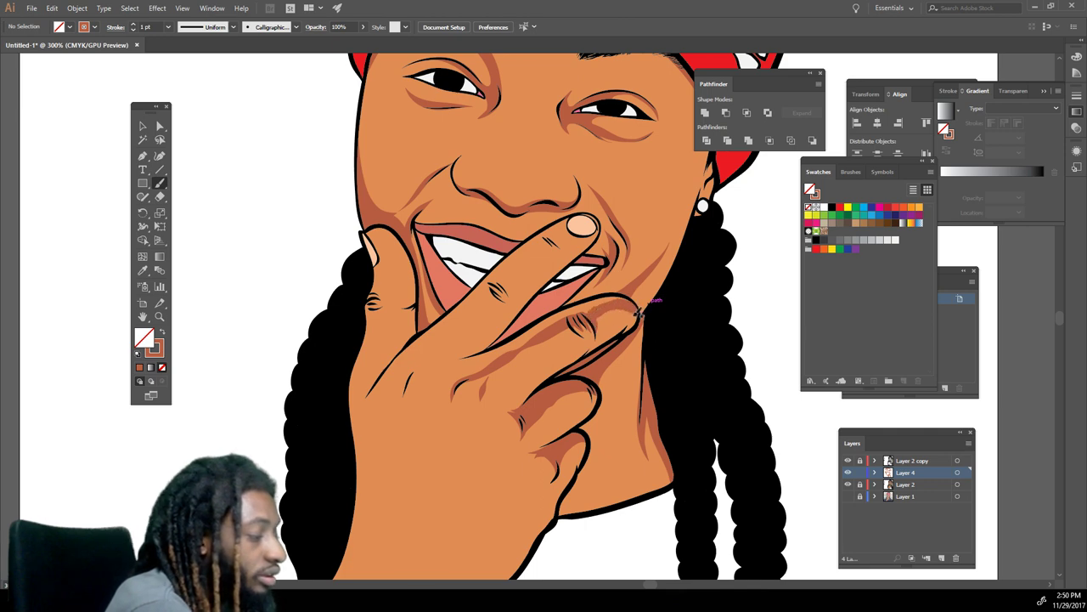
{"action": "left_click_drag", "start_coordinate": [547, 322], "coordinate": [469, 360]}
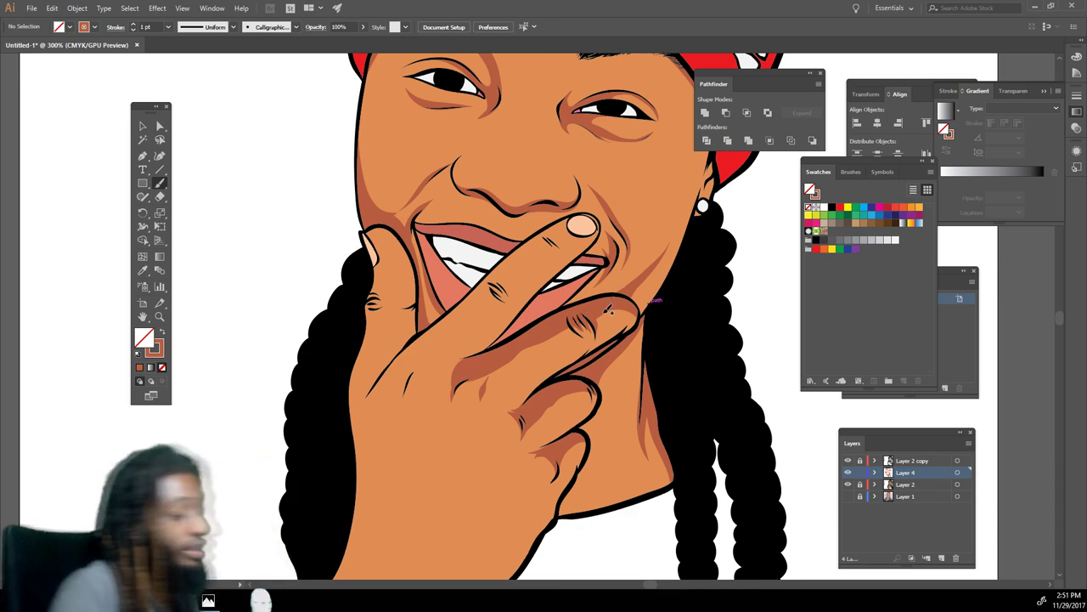
- Paint a shadow along the upper side of the index finger across the mouth, from its knuckle to the nail
{"action": "key", "text": "ctrl+minus"}
{"action": "scroll", "coordinate": [703, 336], "scroll_direction": "left", "scroll_amount": 1}
{"action": "key", "text": "ctrl+plus"}
{"action": "key", "text": "ctrl+plus"}
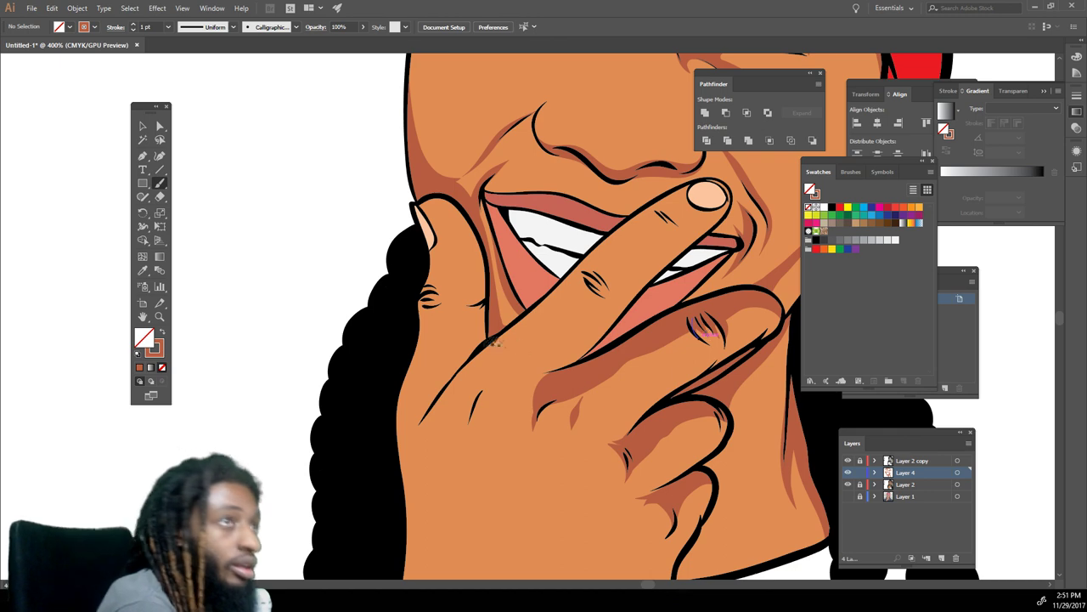
{"action": "left_click_drag", "start_coordinate": [532, 365], "coordinate": [552, 382]}
{"action": "mouse_move", "coordinate": [485, 383]}
{"action": "left_mouse_down"}
{"action": "mouse_move", "coordinate": [575, 293]}
{"action": "mouse_move", "coordinate": [621, 297]}
{"action": "mouse_move", "coordinate": [605, 270]}
{"action": "mouse_move", "coordinate": [647, 219]}
{"action": "mouse_move", "coordinate": [696, 219]}
{"action": "mouse_move", "coordinate": [683, 190]}
{"action": "left_mouse_up"}
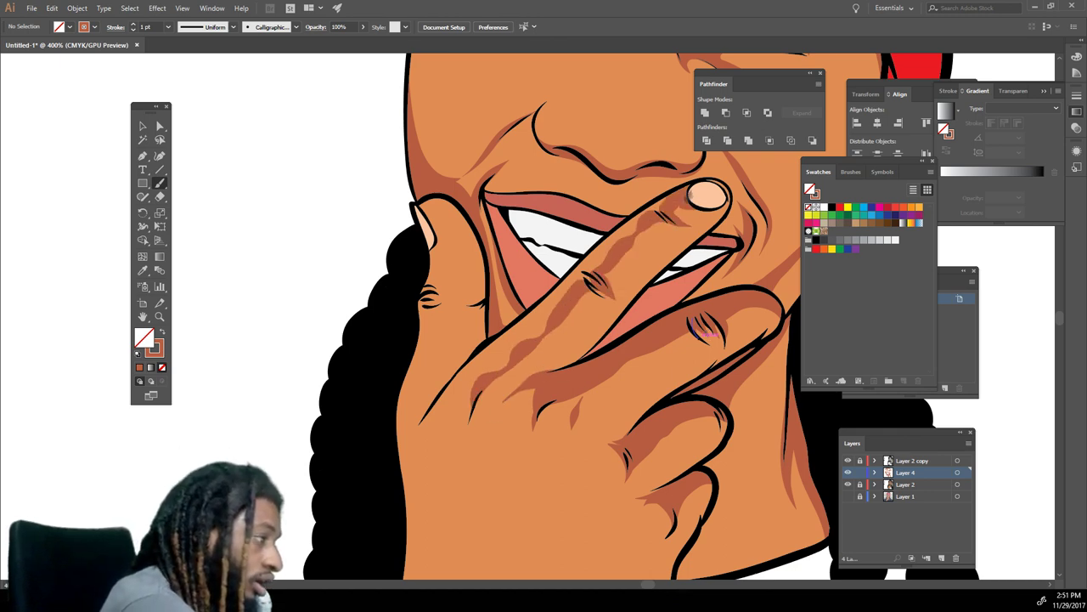
{"action": "scroll", "coordinate": [699, 209], "scroll_direction": "up", "scroll_amount": 1}
{"action": "left_click_drag", "start_coordinate": [672, 209], "coordinate": [451, 407]}
{"action": "mouse_move", "coordinate": [588, 291]}
{"action": "left_mouse_down"}
{"action": "mouse_move", "coordinate": [671, 237]}
{"action": "mouse_move", "coordinate": [609, 322]}
{"action": "left_mouse_up"}
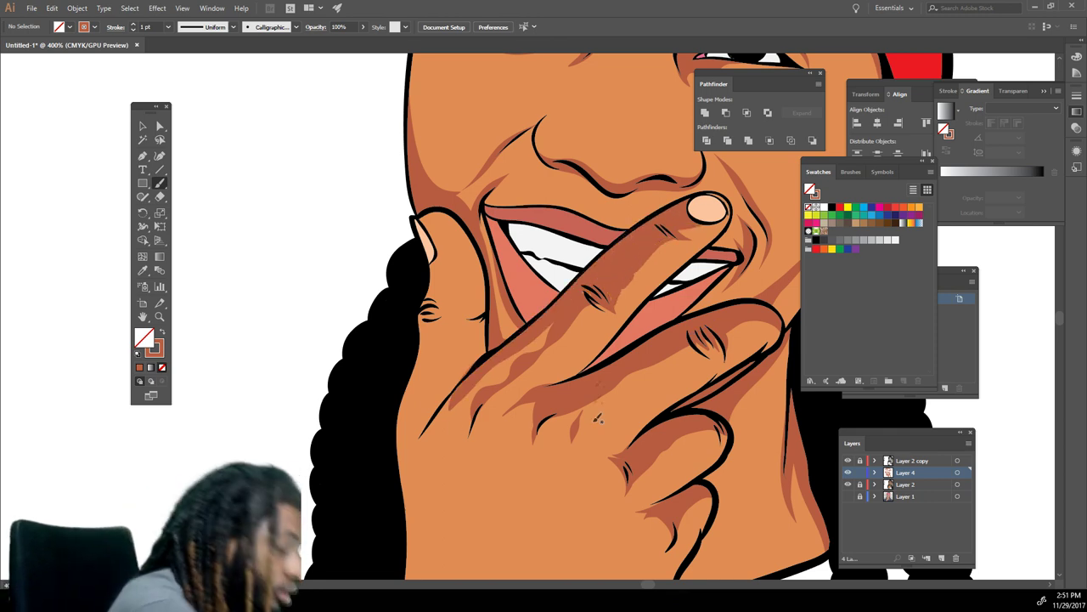
{"action": "key", "text": "ctrl+z"}
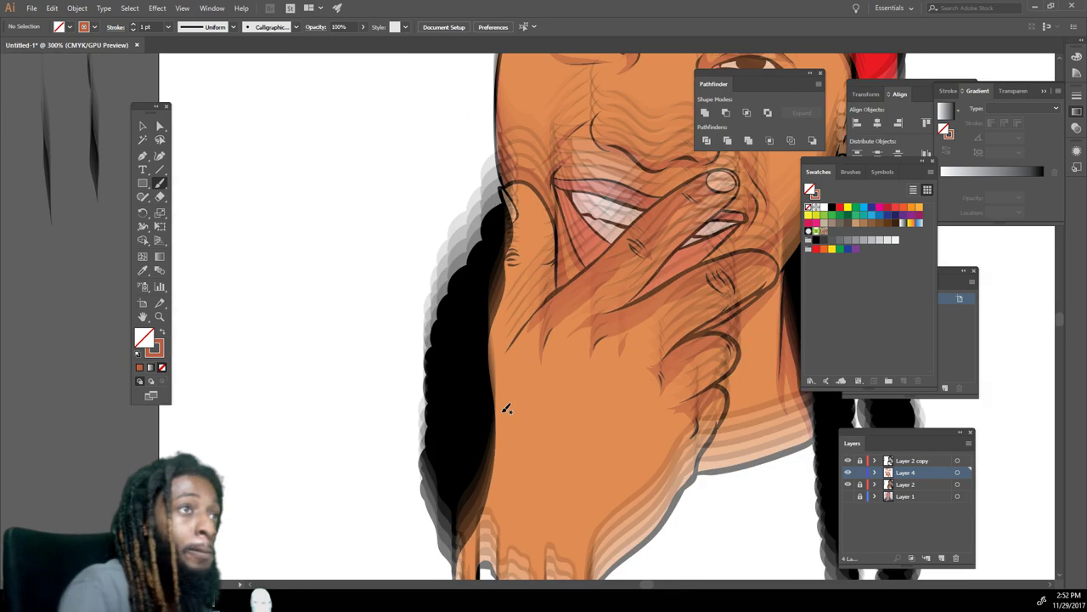
- Paint a wide shadow down the hand's outer edge to the wrist and narrow tendon shadows on the back of the hand
{"action": "mouse_move", "coordinate": [551, 199]}
{"action": "left_mouse_down"}
{"action": "mouse_move", "coordinate": [517, 284]}
{"action": "mouse_move", "coordinate": [514, 353]}
{"action": "mouse_move", "coordinate": [478, 452]}
{"action": "left_mouse_up"}
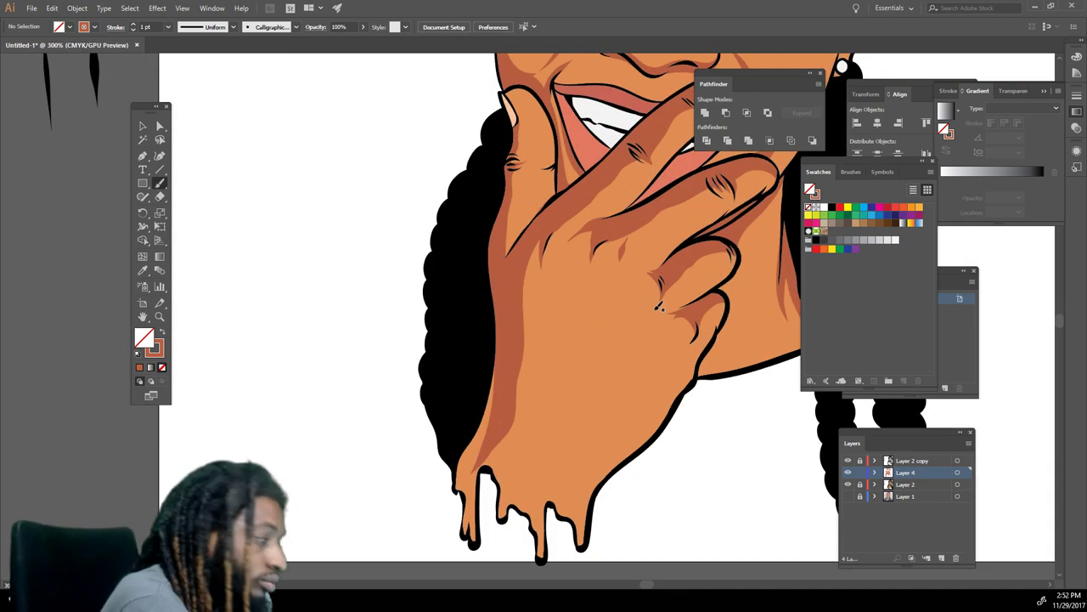
{"action": "left_click_drag", "start_coordinate": [571, 360], "coordinate": [592, 286]}
{"action": "left_click_drag", "start_coordinate": [540, 363], "coordinate": [543, 248]}
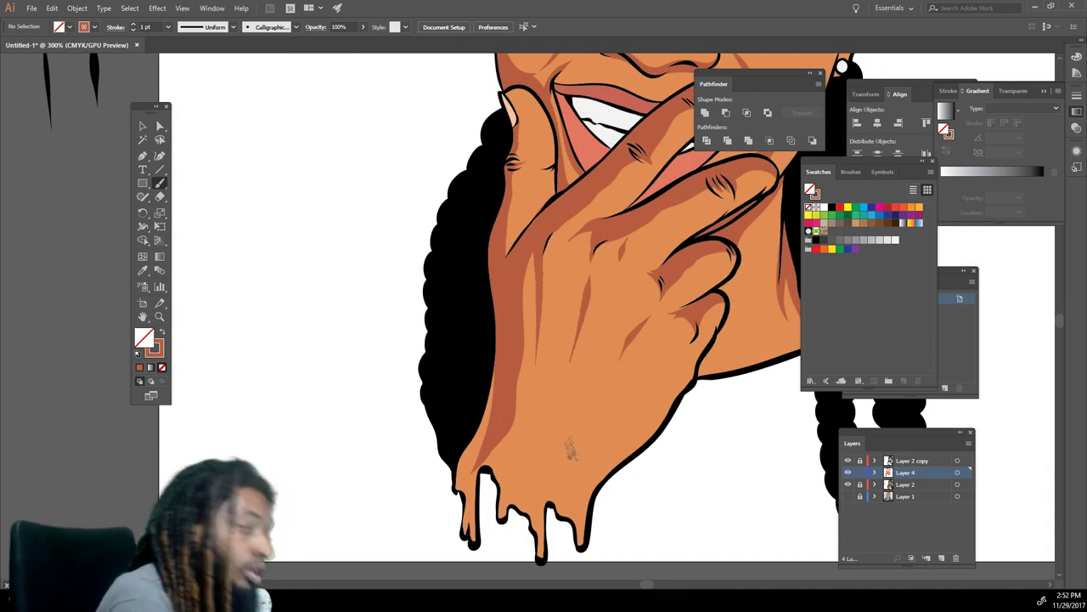
{"action": "key", "text": "ctrl+minus"}
{"action": "key", "text": "ctrl+minus"}
{"action": "left_click_drag", "start_coordinate": [746, 514], "coordinate": [672, 492]}
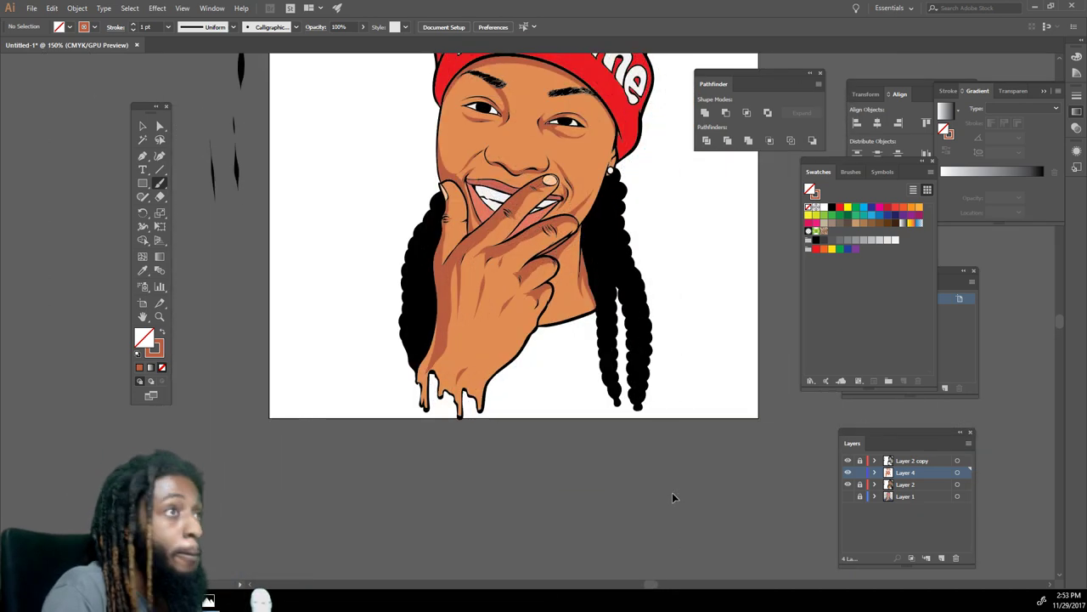
- Add more darker skin shadow strokes to the thumb and around the finger creases
{"action": "key", "text": "ctrl+plus"}
{"action": "key", "text": "ctrl+plus"}
{"action": "key", "text": "ctrl+plus"}
{"action": "key", "text": "ctrl+plus"}
{"action": "key", "text": "ctrl+plus"}
{"action": "mouse_move", "coordinate": [768, 413]}
{"action": "left_mouse_down"}
{"action": "mouse_move", "coordinate": [748, 427]}
{"action": "mouse_move", "coordinate": [546, 289]}
{"action": "left_mouse_up"}
{"action": "mouse_move", "coordinate": [540, 361]}
{"action": "left_mouse_down"}
{"action": "mouse_move", "coordinate": [512, 419]}
{"action": "mouse_move", "coordinate": [476, 494]}
{"action": "left_mouse_up"}
{"action": "left_click_drag", "start_coordinate": [483, 492], "coordinate": [629, 464]}
{"action": "left_click_drag", "start_coordinate": [551, 427], "coordinate": [548, 482]}
{"action": "scroll", "coordinate": [541, 474], "scroll_direction": "down", "scroll_amount": 5}
{"action": "scroll", "coordinate": [533, 481], "scroll_direction": "up", "scroll_amount": 4}
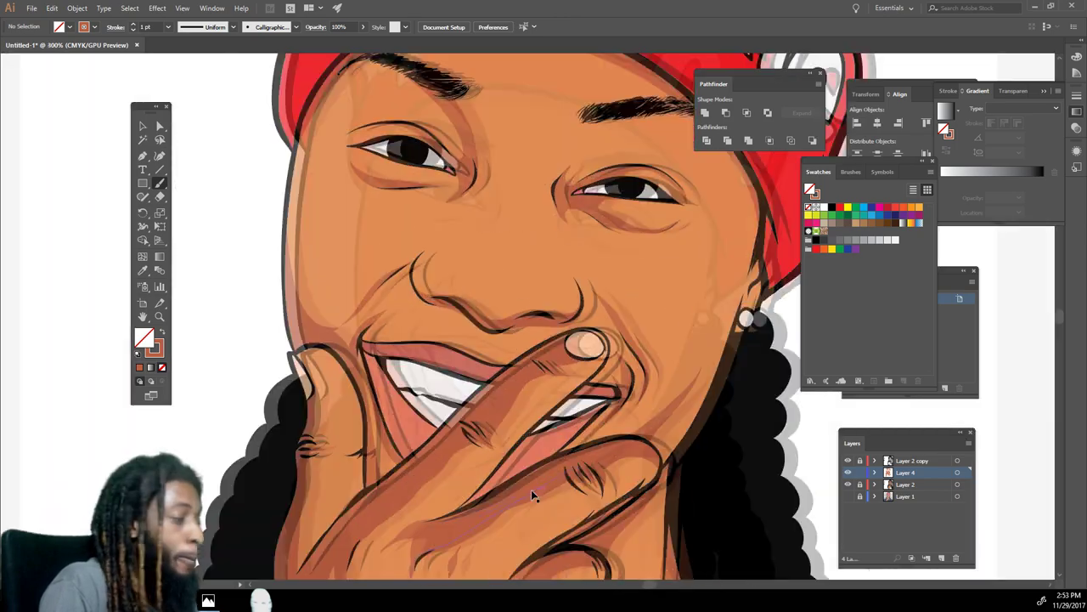
{"action": "key", "text": "ctrl+plus"}
{"action": "key", "text": "ctrl+plus"}
{"action": "mouse_move", "coordinate": [509, 393]}
{"action": "left_mouse_down"}
{"action": "mouse_move", "coordinate": [547, 338]}
{"action": "mouse_move", "coordinate": [612, 338]}
{"action": "left_mouse_up"}
{"action": "left_click_drag", "start_coordinate": [535, 379], "coordinate": [590, 350]}
{"action": "key", "text": "ctrl+minus"}
{"action": "key", "text": "ctrl+minus"}
{"action": "scroll", "coordinate": [556, 374], "scroll_direction": "down", "scroll_amount": 4}
{"action": "scroll", "coordinate": [547, 371], "scroll_direction": "up", "scroll_amount": 6}
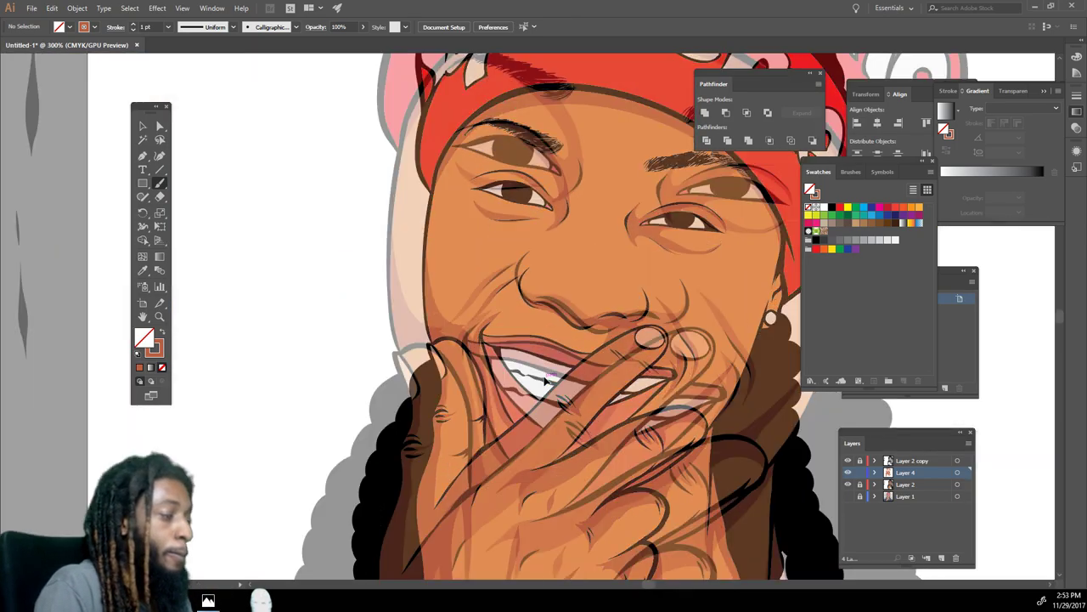
- Sample the white of the teeth and change the paint colour to a muted violet, 8282AF
{"action": "left_click", "coordinate": [143, 270]}
{"action": "left_click", "coordinate": [425, 416]}
{"action": "double_click", "coordinate": [144, 338]}
{"action": "left_click", "coordinate": [297, 460]}
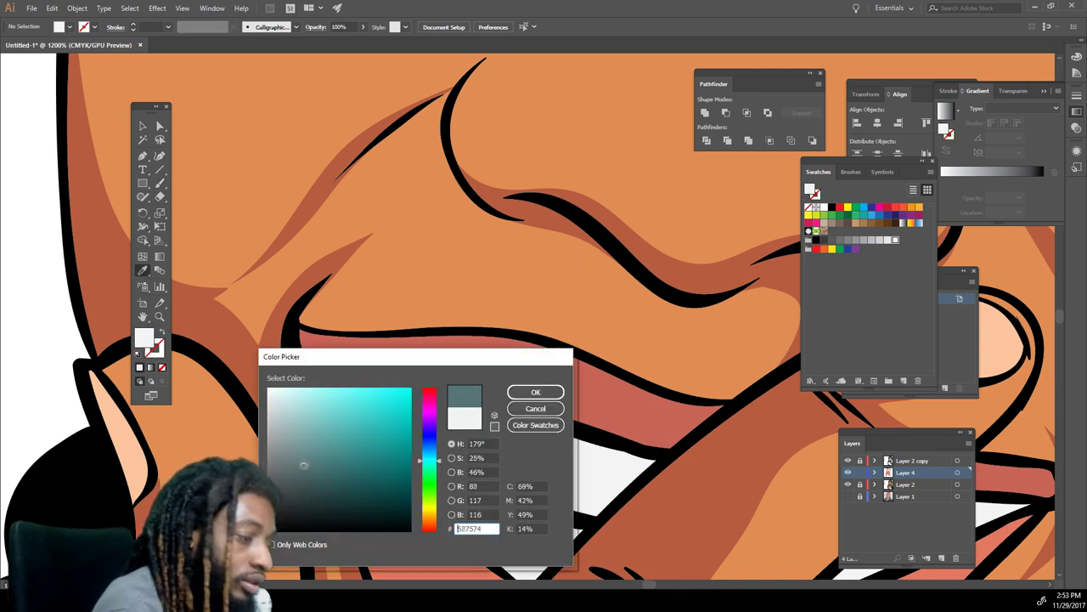
{"action": "left_click_drag", "start_coordinate": [430, 459], "coordinate": [430, 437]}
{"action": "left_click_drag", "start_coordinate": [310, 445], "coordinate": [304, 430]}
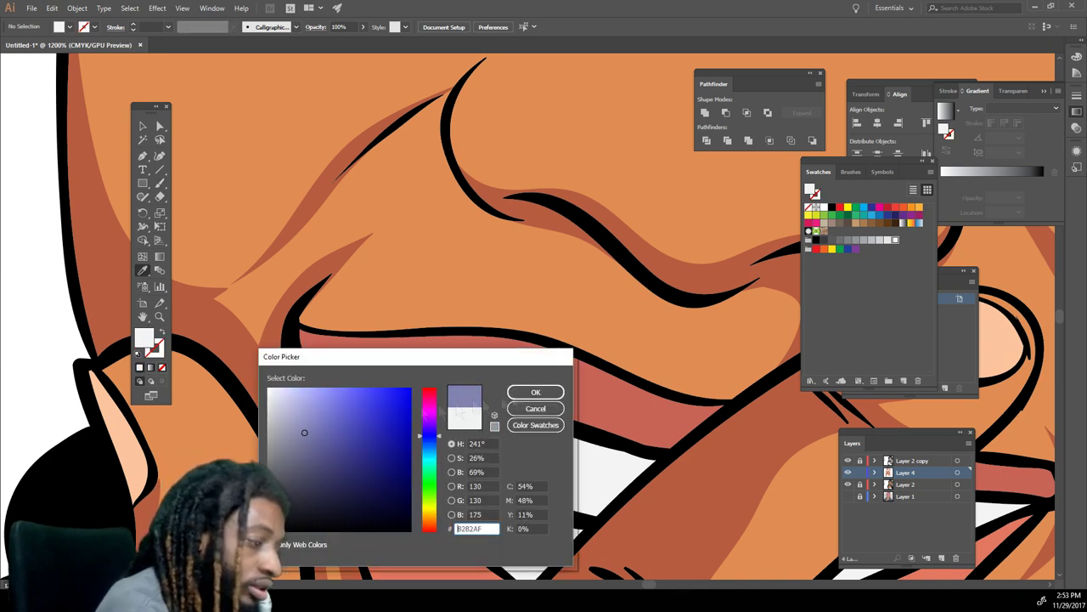
{"action": "left_click", "coordinate": [536, 391]}
- Paint violet shadows on the upper teeth beneath the lip and on the left-hand edge of the lower teeth
{"action": "left_click", "coordinate": [161, 183]}
{"action": "mouse_move", "coordinate": [370, 415]}
{"action": "left_mouse_down"}
{"action": "mouse_move", "coordinate": [396, 401]}
{"action": "mouse_move", "coordinate": [656, 464]}
{"action": "left_mouse_up"}
{"action": "key", "text": "shift+x"}
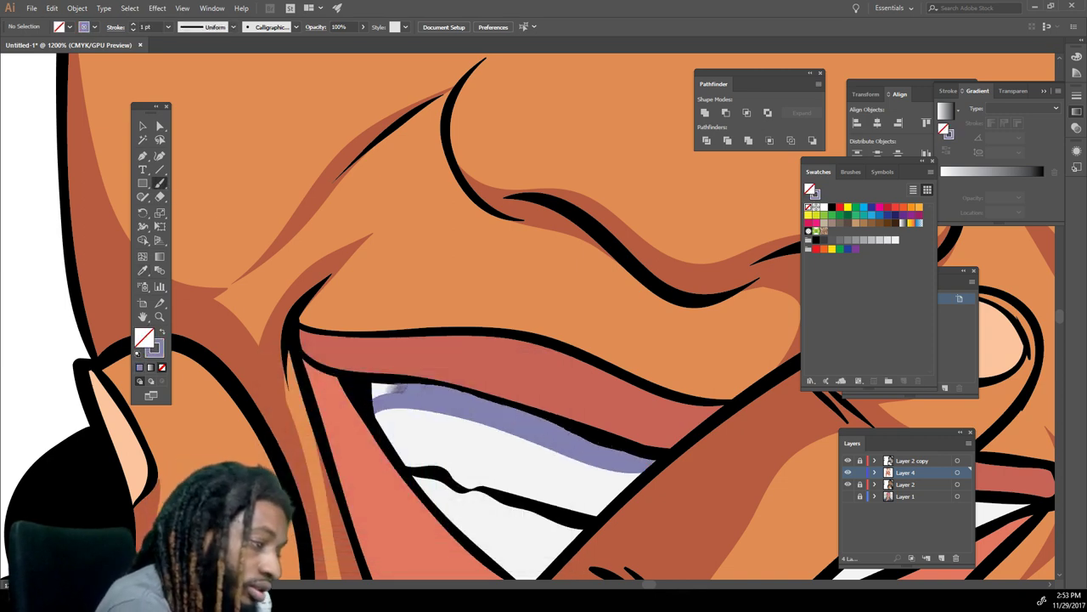
{"action": "mouse_move", "coordinate": [508, 572]}
{"action": "left_mouse_down"}
{"action": "mouse_move", "coordinate": [461, 516]}
{"action": "mouse_move", "coordinate": [507, 494]}
{"action": "mouse_move", "coordinate": [416, 474]}
{"action": "left_mouse_up"}
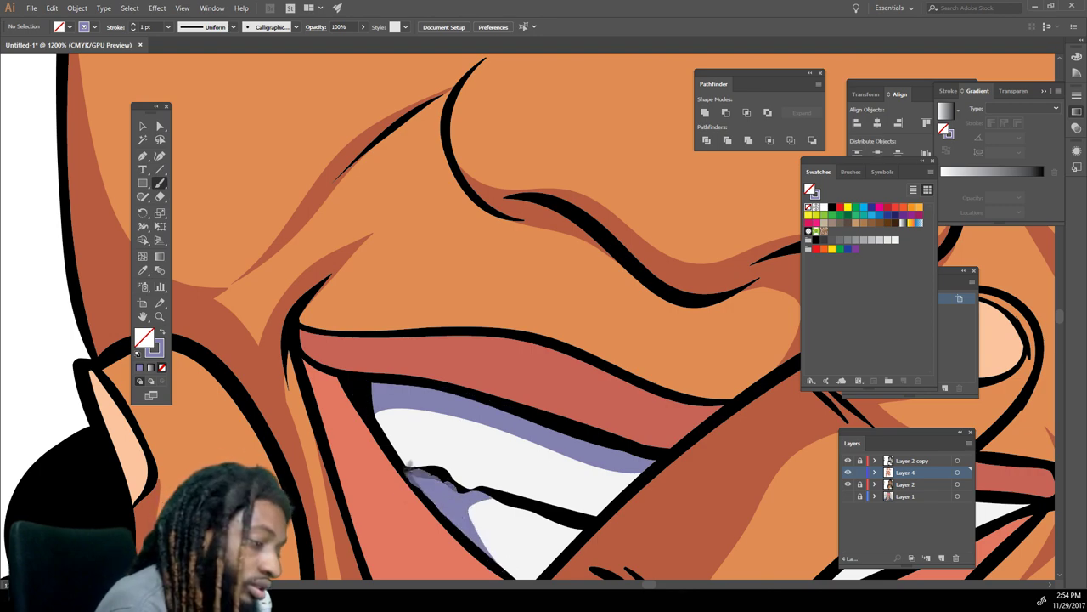
- Shade the teeth beside the index finger and the teeth visible on its right-hand side in violet
{"action": "key", "text": "ctrl+minus"}
{"action": "key", "text": "ctrl+minus"}
{"action": "key", "text": "ctrl+minus"}
{"action": "key", "text": "ctrl+minus"}
{"action": "key", "text": "ctrl+plus"}
{"action": "key", "text": "ctrl+plus"}
{"action": "key", "text": "ctrl+plus"}
{"action": "mouse_move", "coordinate": [422, 439]}
{"action": "left_mouse_down"}
{"action": "mouse_move", "coordinate": [484, 381]}
{"action": "mouse_move", "coordinate": [475, 372]}
{"action": "left_mouse_up"}
{"action": "mouse_move", "coordinate": [616, 458]}
{"action": "left_mouse_down"}
{"action": "mouse_move", "coordinate": [675, 409]}
{"action": "mouse_move", "coordinate": [754, 393]}
{"action": "left_mouse_up"}
- Paint violet shadows on the whites of both eyes
{"action": "key", "text": "ctrl+minus"}
{"action": "key", "text": "ctrl+minus"}
{"action": "key", "text": "ctrl+minus"}
{"action": "key", "text": "ctrl+minus"}
{"action": "key", "text": "ctrl+plus"}
{"action": "key", "text": "ctrl+plus"}
{"action": "key", "text": "ctrl+plus"}
{"action": "key", "text": "ctrl+plus"}
{"action": "mouse_move", "coordinate": [596, 252]}
{"action": "left_mouse_down"}
{"action": "mouse_move", "coordinate": [618, 372]}
{"action": "mouse_move", "coordinate": [779, 390]}
{"action": "left_mouse_up"}
{"action": "mouse_move", "coordinate": [175, 288]}
{"action": "left_mouse_down"}
{"action": "mouse_move", "coordinate": [249, 279]}
{"action": "mouse_move", "coordinate": [350, 322]}
{"action": "left_mouse_up"}
- Sample the upper lip colour and darken it to the deep maroon 773A42 for the lip shading
{"action": "key", "text": "ctrl+minus"}
{"action": "key", "text": "ctrl+minus"}
{"action": "key", "text": "ctrl+minus"}
{"action": "key", "text": "ctrl+minus"}
{"action": "key", "text": "ctrl+minus"}
{"action": "key", "text": "ctrl+minus"}
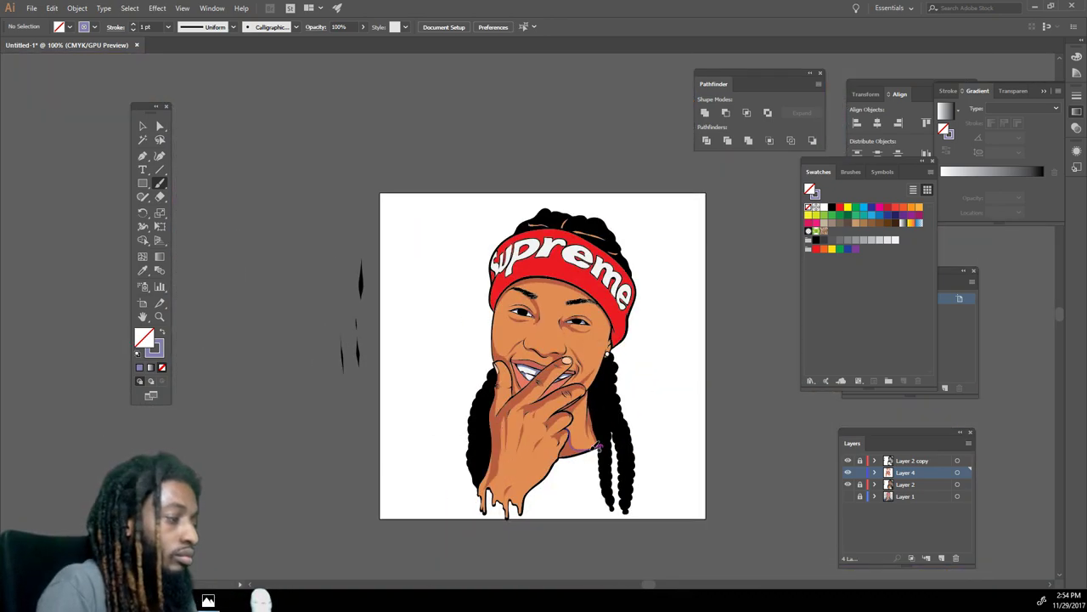
{"action": "key", "text": "ctrl+plus"}
{"action": "key", "text": "ctrl+plus"}
{"action": "key", "text": "ctrl+plus"}
{"action": "key", "text": "ctrl+plus"}
{"action": "key", "text": "ctrl+plus"}
{"action": "key", "text": "ctrl+plus"}
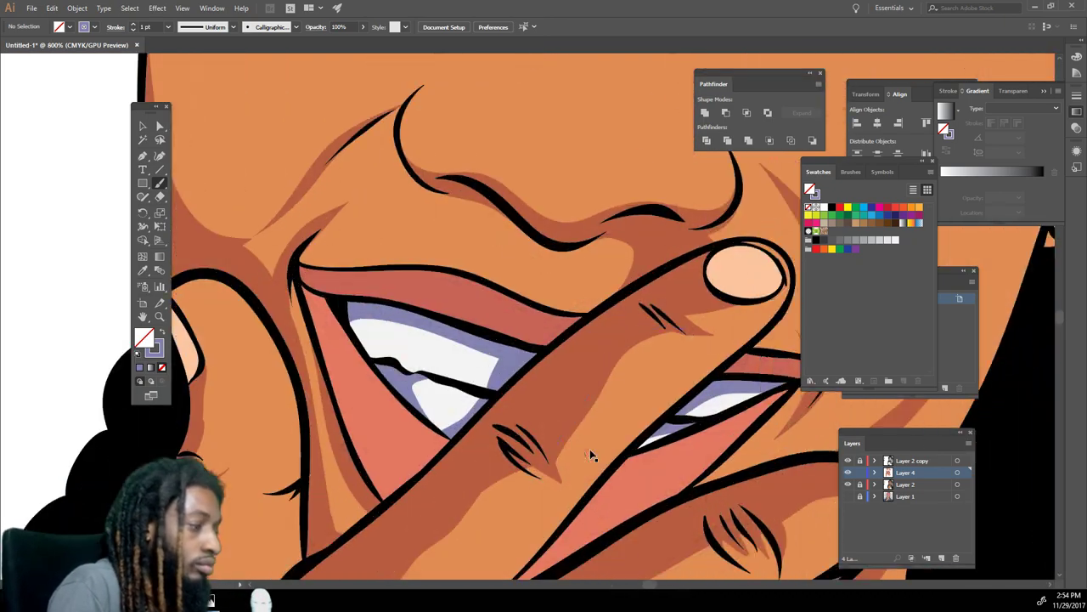
{"action": "scroll", "coordinate": [589, 452], "scroll_direction": "right", "scroll_amount": 1}
{"action": "left_click", "coordinate": [142, 271]}
{"action": "left_click", "coordinate": [382, 284]}
{"action": "double_click", "coordinate": [144, 337]}
{"action": "left_click_drag", "start_coordinate": [352, 448], "coordinate": [344, 461]}
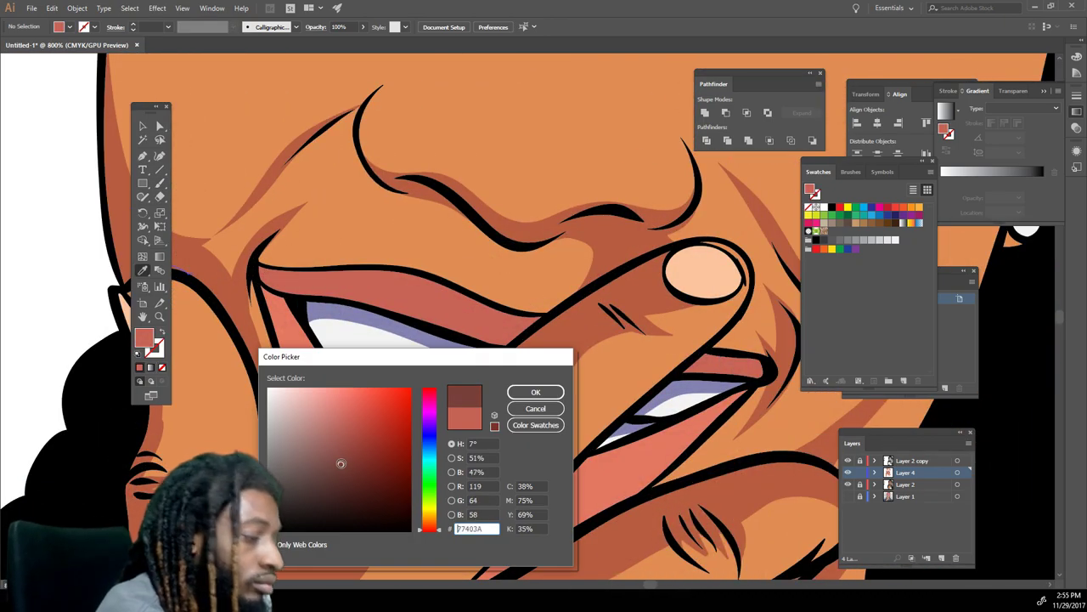
{"action": "left_click_drag", "start_coordinate": [429, 528], "coordinate": [426, 395]}
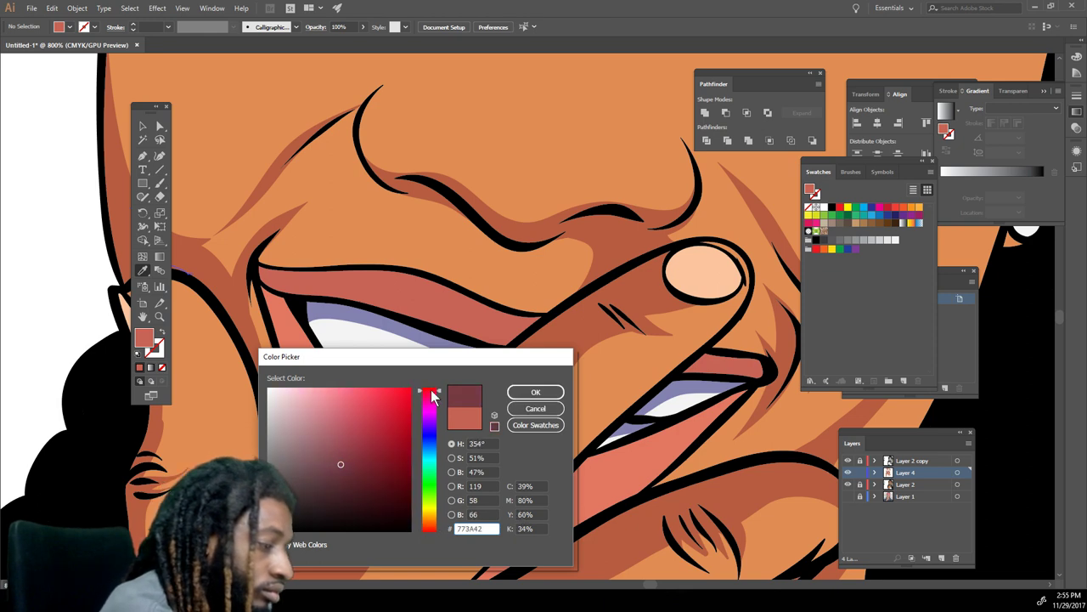
{"action": "left_click", "coordinate": [535, 391]}
- Paint a maroon shadow along the underside of the upper lip on both sides of the index finger
{"action": "key", "text": "b"}
{"action": "mouse_move", "coordinate": [255, 267]}
{"action": "left_mouse_down"}
{"action": "mouse_move", "coordinate": [356, 277]}
{"action": "mouse_move", "coordinate": [531, 325]}
{"action": "mouse_move", "coordinate": [265, 278]}
{"action": "left_mouse_up"}
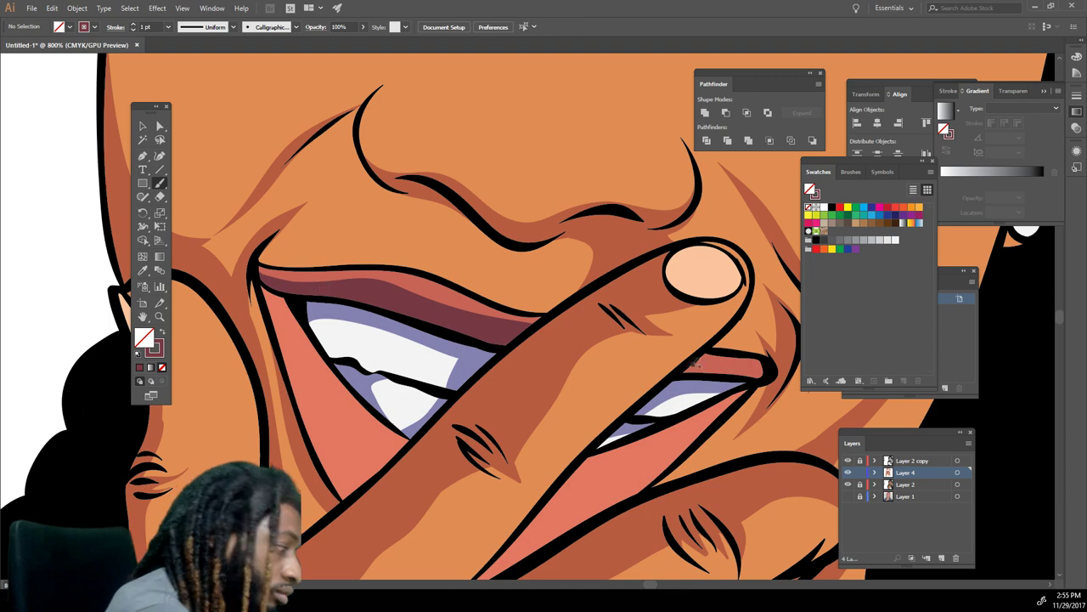
{"action": "key", "text": "ctrl+minus"}
{"action": "key", "text": "ctrl+minus"}
{"action": "key", "text": "ctrl+minus"}
{"action": "key", "text": "ctrl+minus"}
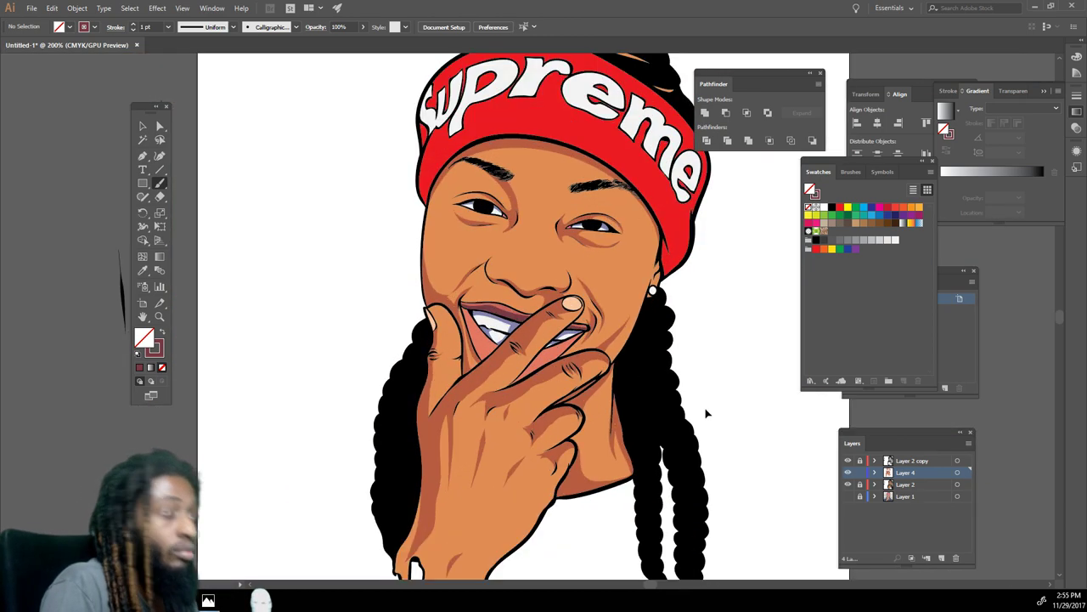
- Shade the edges of the lower lip between the index and middle fingers in maroon
{"action": "key", "text": "ctrl+plus"}
{"action": "key", "text": "ctrl+plus"}
{"action": "key", "text": "ctrl+plus"}
{"action": "key", "text": "ctrl+plus"}
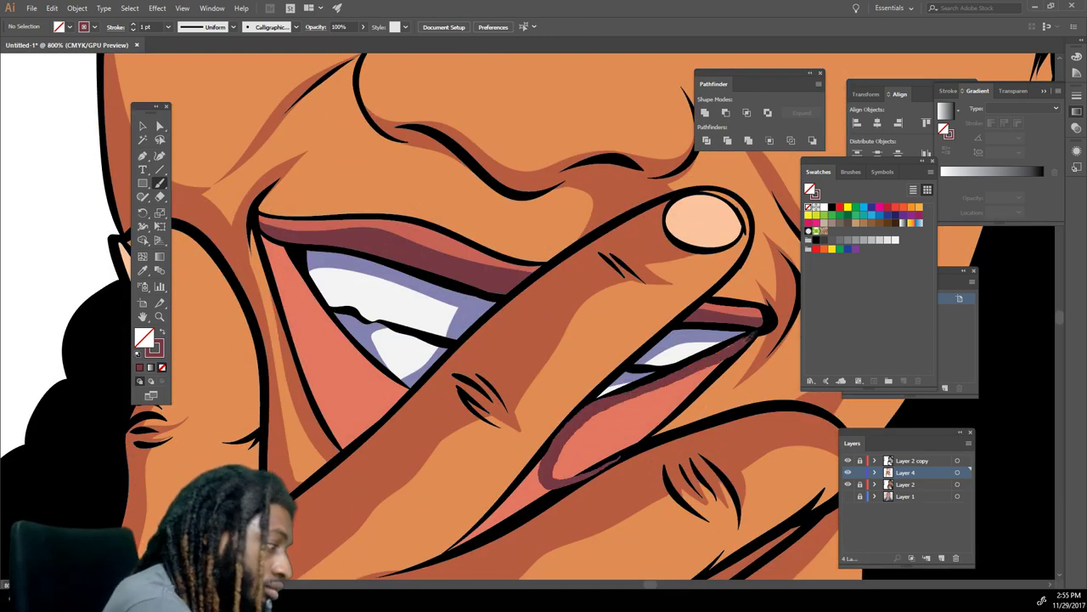
{"action": "left_click_drag", "start_coordinate": [619, 459], "coordinate": [622, 457]}
{"action": "mouse_move", "coordinate": [555, 448]}
{"action": "left_mouse_down"}
{"action": "mouse_move", "coordinate": [447, 554]}
{"action": "mouse_move", "coordinate": [544, 498]}
{"action": "left_mouse_up"}
- Paint a maroon shadow on the left-hand part of the lower lip, along the mouth's inner edge
{"action": "key", "text": "ctrl+minus"}
{"action": "key", "text": "ctrl+minus"}
{"action": "key", "text": "ctrl+minus"}
{"action": "key", "text": "ctrl+minus"}
{"action": "key", "text": "ctrl+plus"}
{"action": "key", "text": "ctrl+plus"}
{"action": "key", "text": "ctrl+plus"}
{"action": "key", "text": "ctrl+plus"}
{"action": "key", "text": "ctrl+plus"}
{"action": "mouse_move", "coordinate": [598, 530]}
{"action": "left_mouse_down"}
{"action": "mouse_move", "coordinate": [534, 396]}
{"action": "mouse_move", "coordinate": [511, 282]}
{"action": "mouse_move", "coordinate": [559, 308]}
{"action": "mouse_move", "coordinate": [474, 213]}
{"action": "left_mouse_up"}
- Examine the mouth shading both within the whole portrait and close up
{"action": "key", "text": "ctrl+minus"}
{"action": "key", "text": "ctrl+minus"}
{"action": "key", "text": "ctrl+minus"}
{"action": "key", "text": "ctrl+minus"}
{"action": "key", "text": "ctrl+minus"}
{"action": "key", "text": "ctrl+minus"}
{"action": "scroll", "coordinate": [765, 446], "scroll_direction": "right", "scroll_amount": 3}
{"action": "key", "text": "ctrl+plus"}
{"action": "key", "text": "ctrl+plus"}
{"action": "key", "text": "ctrl+plus"}
{"action": "key", "text": "ctrl+plus"}
{"action": "key", "text": "ctrl+plus"}
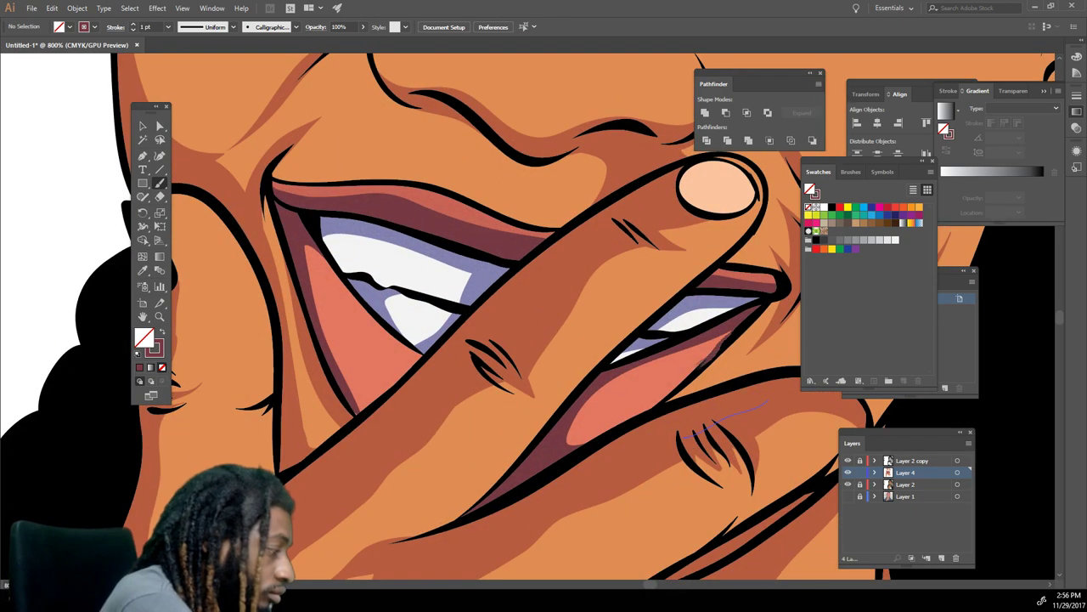
- Lock Layer 4, create a new layer and place it directly beneath Layer 4
{"action": "key", "text": "ctrl+0"}
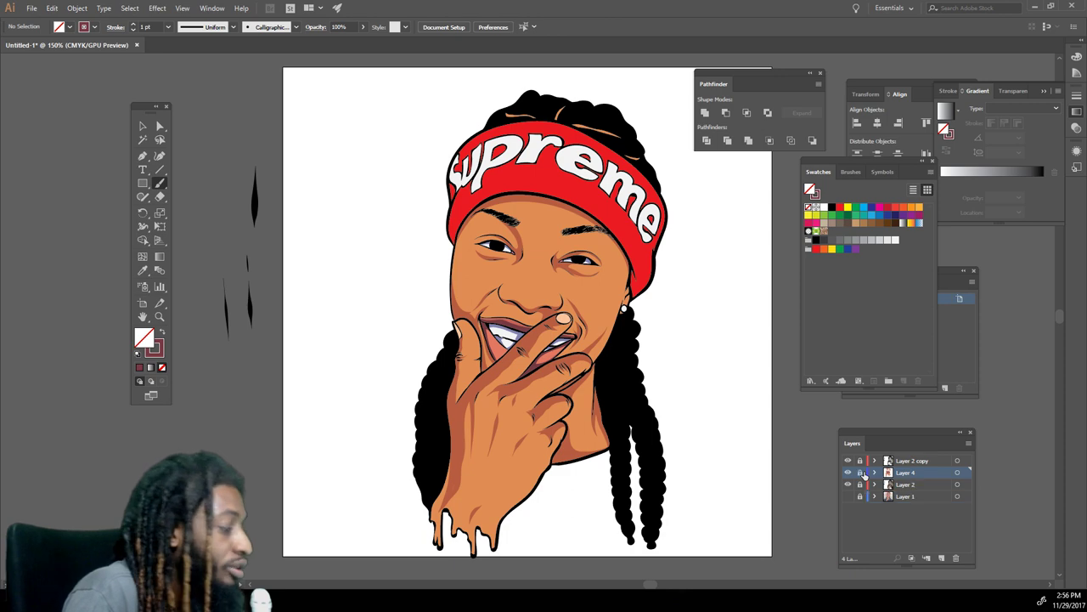
{"action": "left_click", "coordinate": [943, 559]}
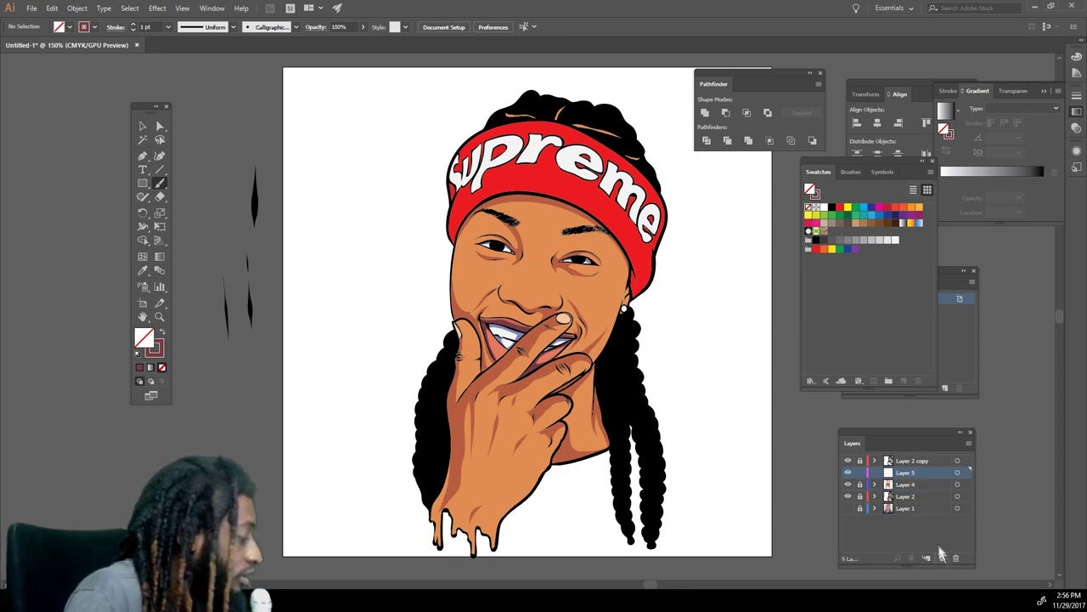
{"action": "left_click_drag", "start_coordinate": [923, 474], "coordinate": [922, 490]}
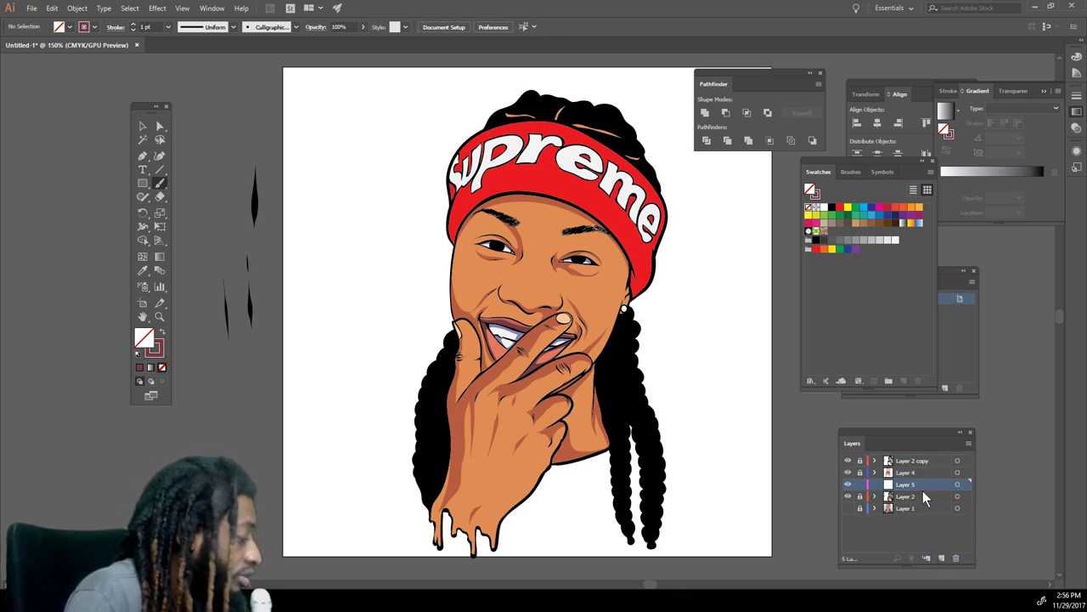
- Sample the base skin colour and darken it to the mid-tone C66E42
{"action": "key", "text": "ctrl+plus"}
{"action": "key", "text": "ctrl+plus"}
{"action": "key", "text": "ctrl+plus"}
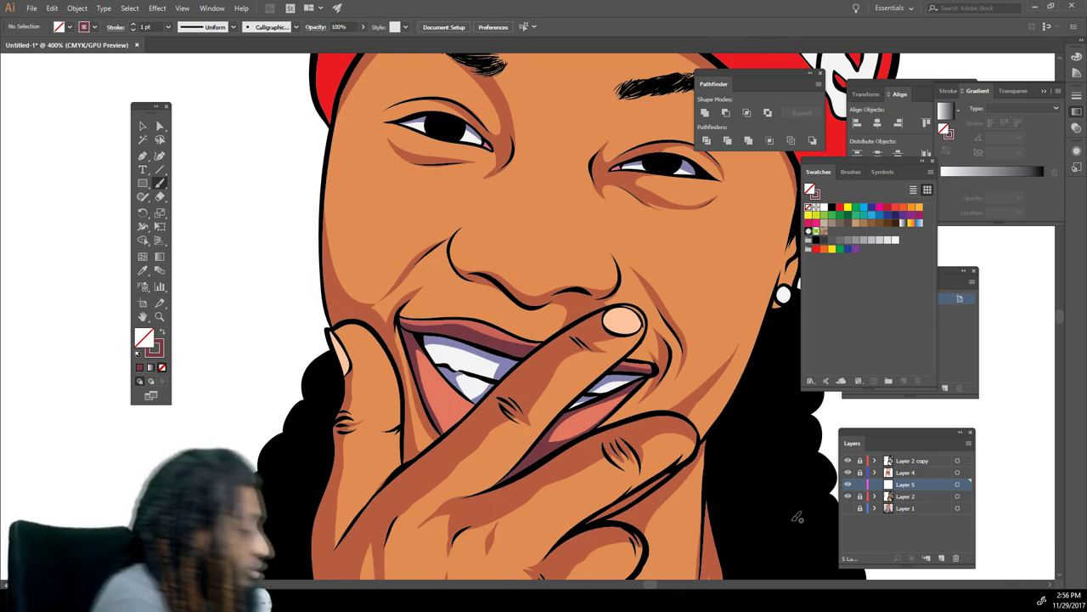
{"action": "left_click", "coordinate": [142, 270]}
{"action": "left_click", "coordinate": [357, 242]}
{"action": "double_click", "coordinate": [145, 338]}
{"action": "left_click", "coordinate": [364, 419]}
{"action": "left_click_drag", "start_coordinate": [429, 518], "coordinate": [431, 530]}
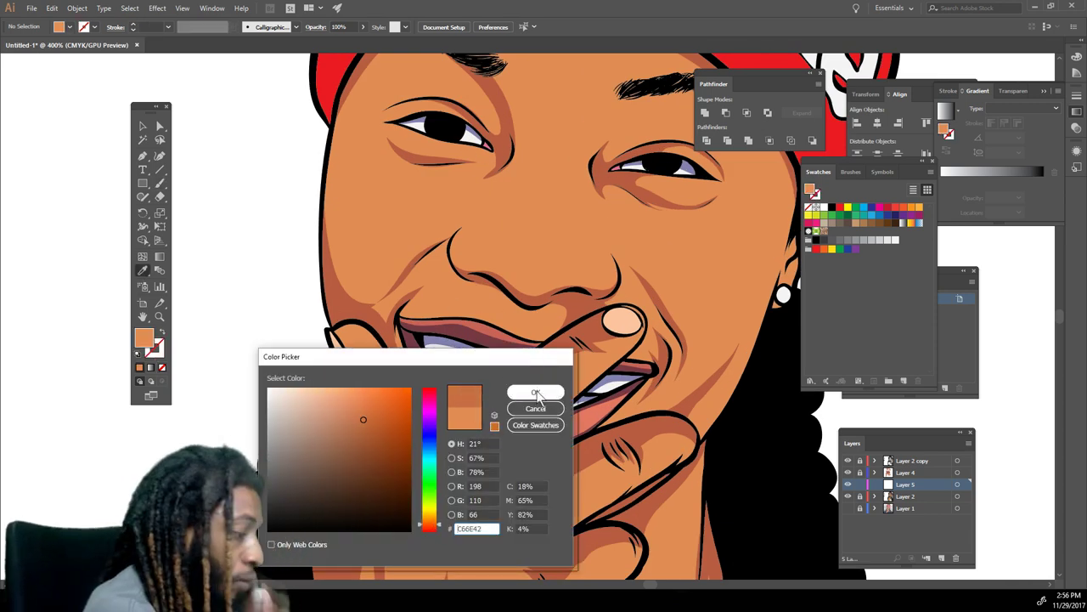
{"action": "left_click", "coordinate": [535, 392]}
- Paint the outline of a mid-tone skin shadow around the right-hand cheek and up towards the temple
{"action": "left_click", "coordinate": [161, 183]}
{"action": "scroll", "coordinate": [484, 285], "scroll_direction": "right", "scroll_amount": 2}
{"action": "key", "text": "ctrl+plus"}
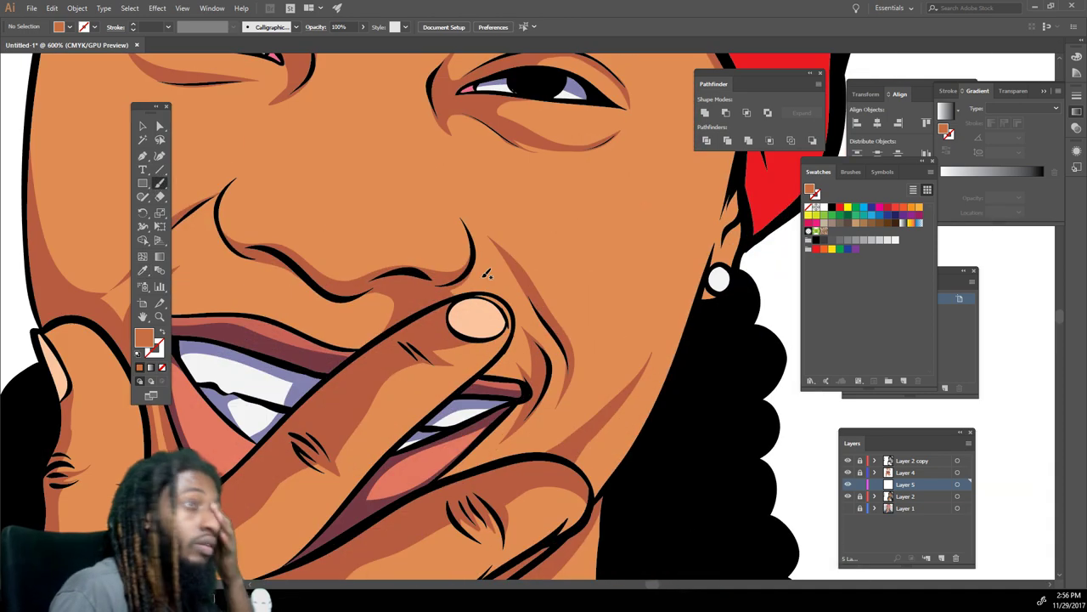
{"action": "scroll", "coordinate": [509, 247], "scroll_direction": "up", "scroll_amount": 1}
{"action": "mouse_move", "coordinate": [486, 292]}
{"action": "left_mouse_down"}
{"action": "mouse_move", "coordinate": [598, 403]}
{"action": "mouse_move", "coordinate": [629, 403]}
{"action": "mouse_move", "coordinate": [681, 306]}
{"action": "mouse_move", "coordinate": [659, 227]}
{"action": "mouse_move", "coordinate": [566, 212]}
{"action": "left_mouse_up"}
{"action": "scroll", "coordinate": [578, 255], "scroll_direction": "up", "scroll_amount": 2}
{"action": "mouse_move", "coordinate": [551, 275]}
{"action": "left_mouse_down"}
{"action": "mouse_move", "coordinate": [592, 206]}
{"action": "mouse_move", "coordinate": [677, 201]}
{"action": "mouse_move", "coordinate": [656, 115]}
{"action": "left_mouse_up"}
- Fill in the mid-tone shadow on the lower right-hand cheek beside the smile crease and near the ear
{"action": "key", "text": "ctrl+minus"}
{"action": "key", "text": "ctrl+minus"}
{"action": "key", "text": "ctrl+minus"}
{"action": "key", "text": "ctrl+plus"}
{"action": "key", "text": "ctrl+plus"}
{"action": "key", "text": "ctrl+plus"}
{"action": "mouse_move", "coordinate": [496, 421]}
{"action": "left_mouse_down"}
{"action": "mouse_move", "coordinate": [414, 503]}
{"action": "mouse_move", "coordinate": [384, 516]}
{"action": "mouse_move", "coordinate": [486, 461]}
{"action": "mouse_move", "coordinate": [501, 497]}
{"action": "left_mouse_up"}
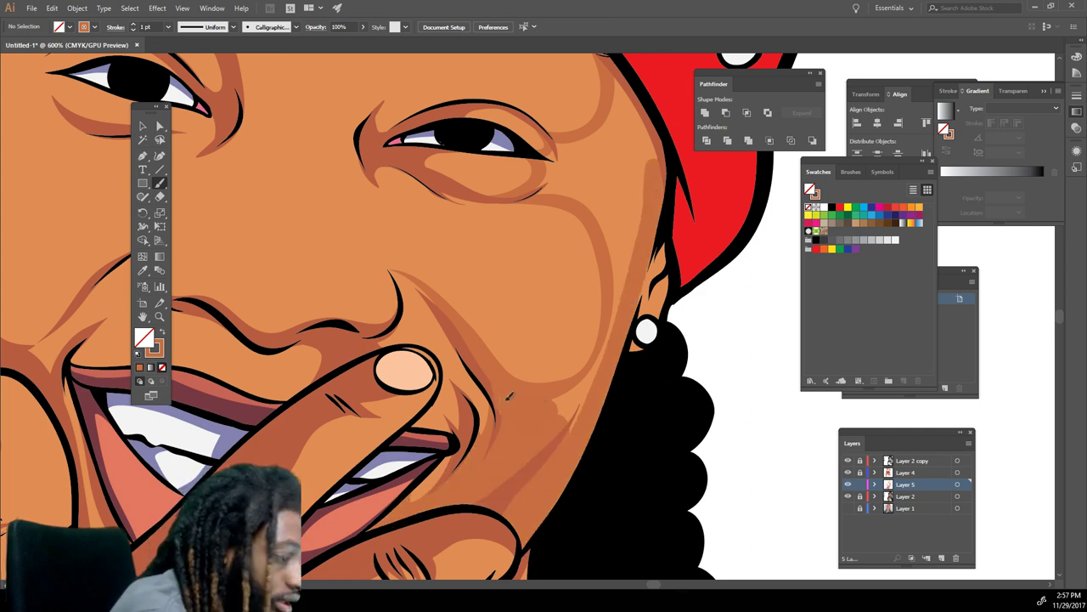
{"action": "scroll", "coordinate": [587, 357], "scroll_direction": "up", "scroll_amount": 4}
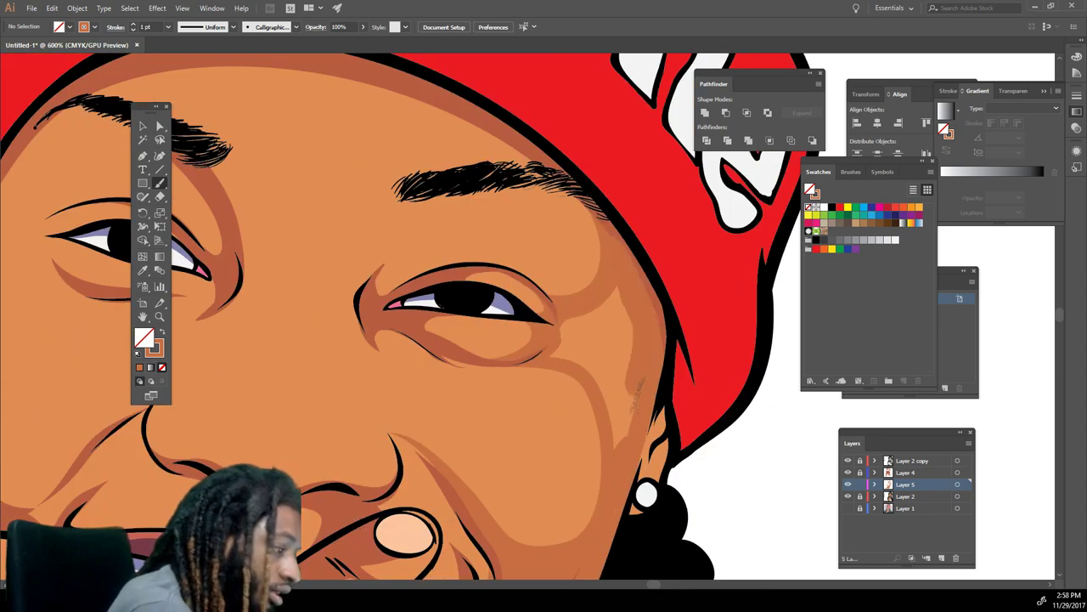
- Select all the mid-tone cheek shadow strokes on Layer 5, expand their appearance and merge them into one shape
{"action": "key", "text": "ctrl+minus"}
{"action": "key", "text": "ctrl+minus"}
{"action": "scroll", "coordinate": [770, 449], "scroll_direction": "left", "scroll_amount": 3}
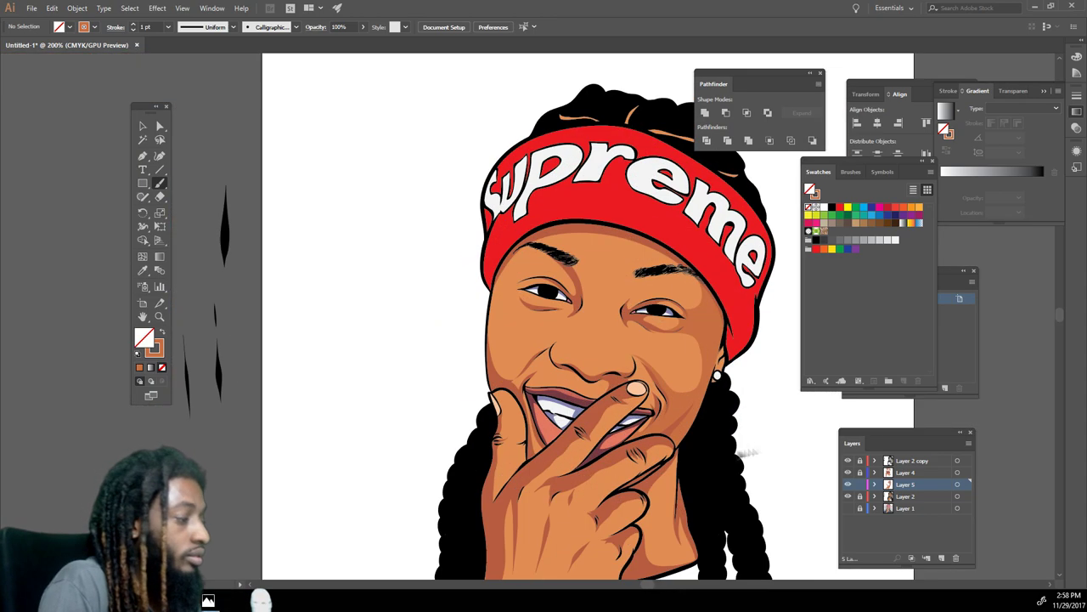
{"action": "key", "text": "ctrl+plus"}
{"action": "scroll", "coordinate": [770, 448], "scroll_direction": "down", "scroll_amount": 1}
{"action": "left_click", "coordinate": [143, 127]}
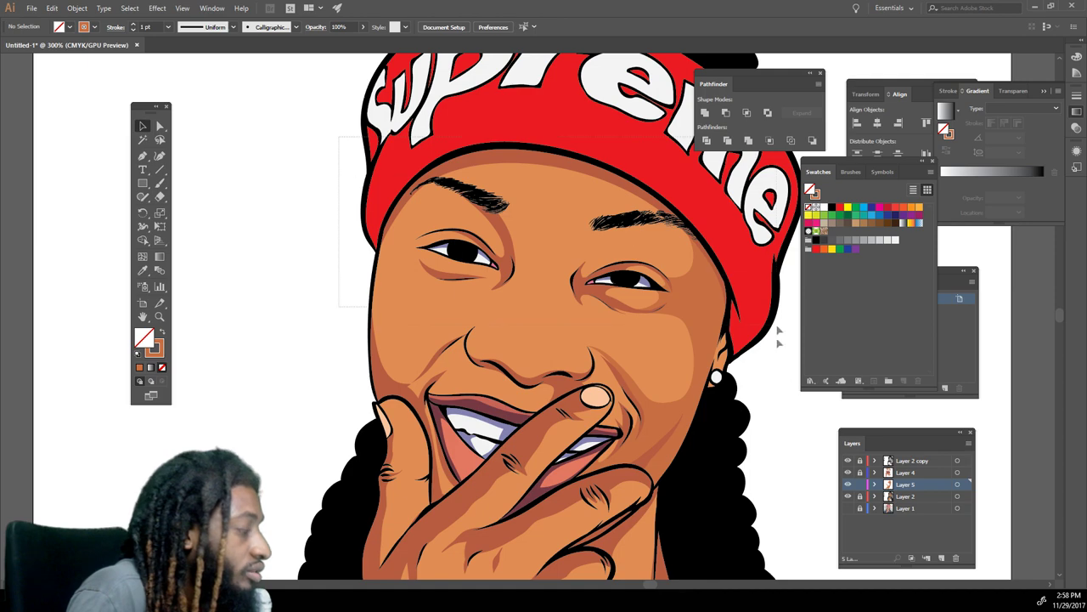
{"action": "scroll", "coordinate": [778, 316], "scroll_direction": "down", "scroll_amount": 2}
{"action": "key", "text": "ctrl+a"}
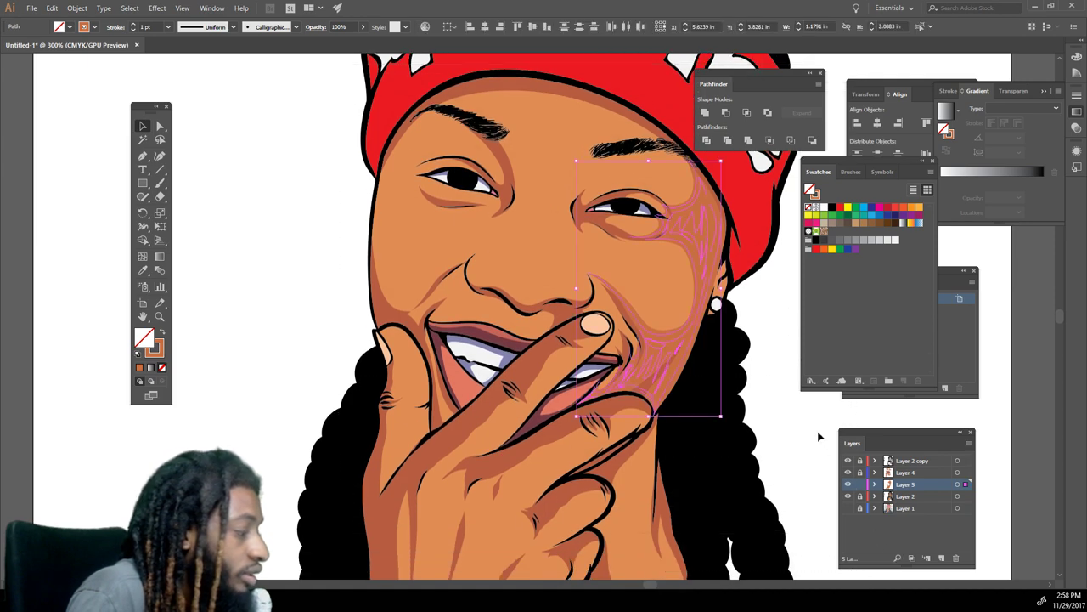
{"action": "scroll", "coordinate": [783, 389], "scroll_direction": "up", "scroll_amount": 1}
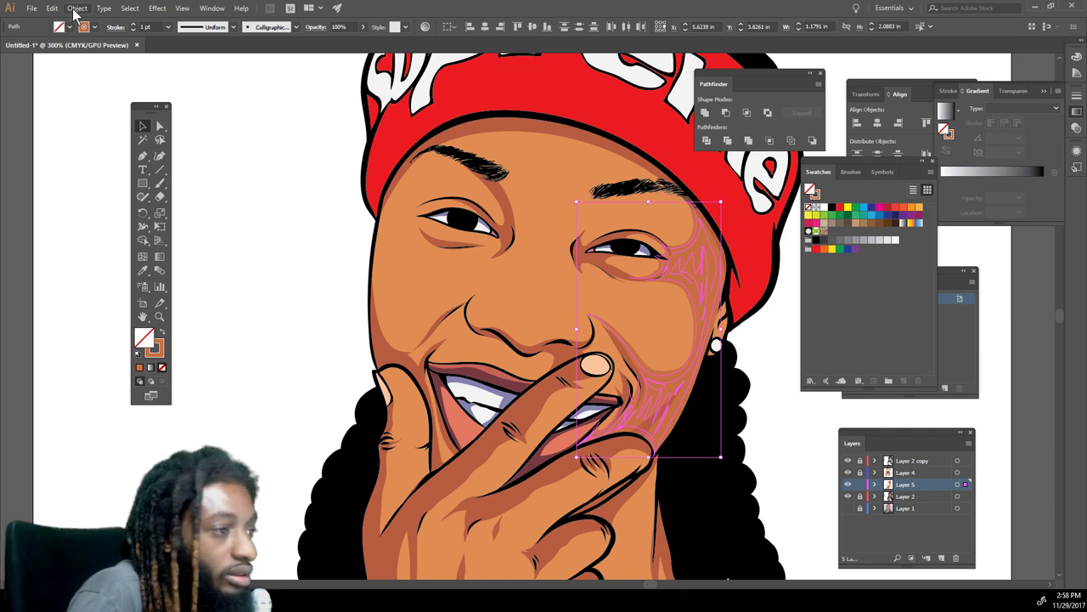
{"action": "left_click", "coordinate": [75, 13]}
{"action": "left_click", "coordinate": [149, 143]}
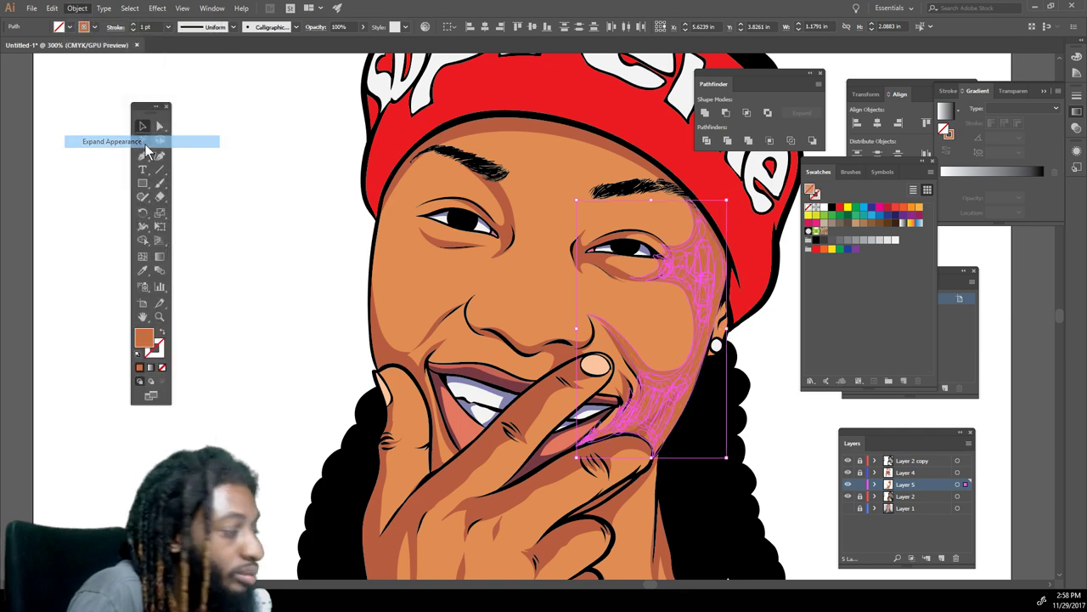
{"action": "left_click", "coordinate": [748, 141]}
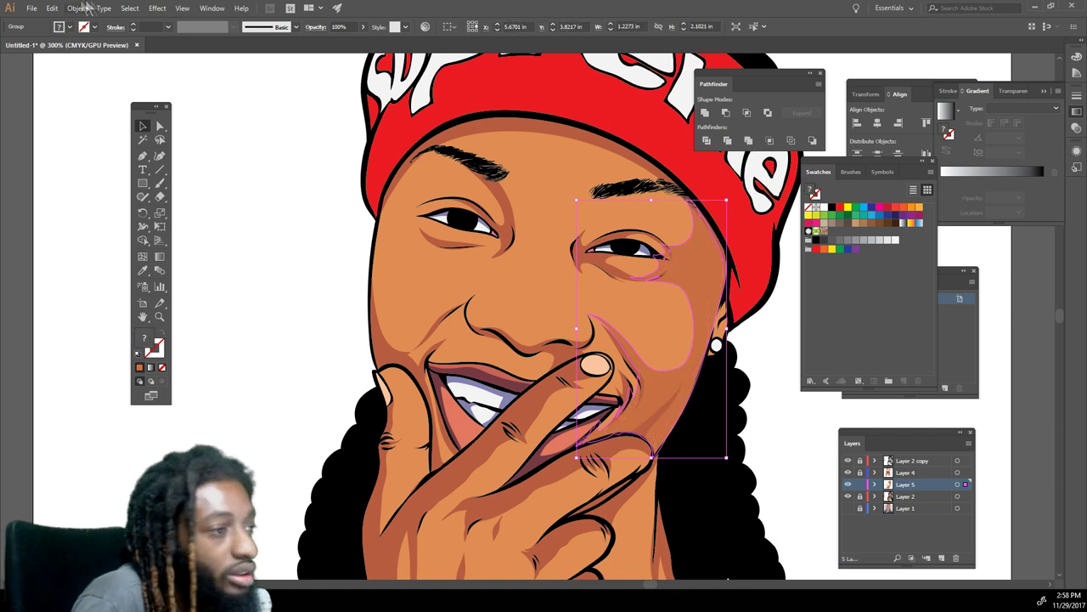
- Adjust the merged cheek shadow's CMYK colour balance with preview to Cyan 7, Magenta 4, Yellow -5 and Black -9
{"action": "left_click", "coordinate": [53, 10]}
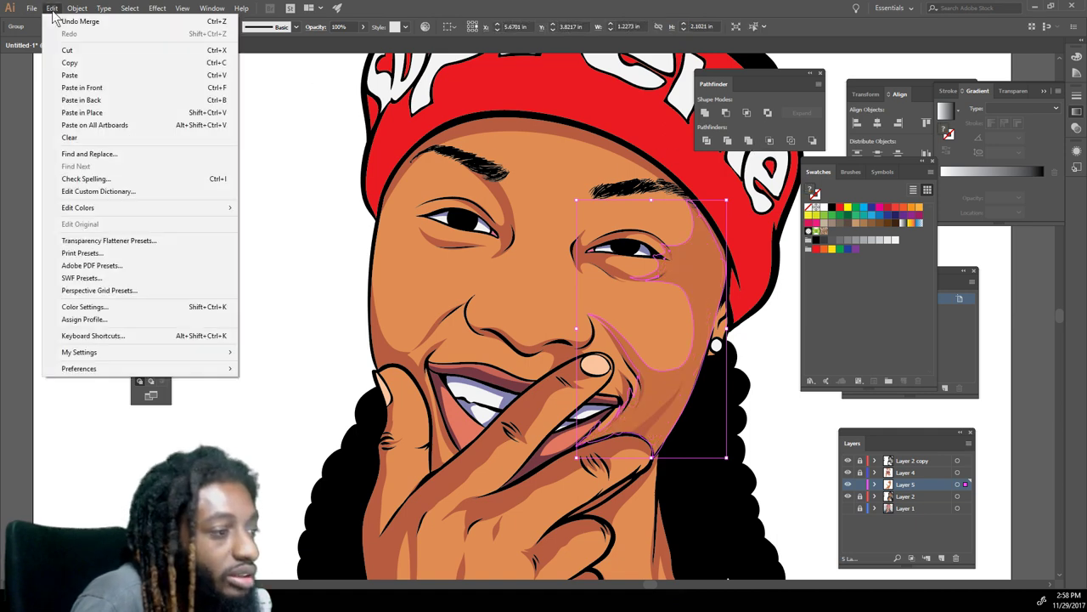
{"action": "mouse_move", "coordinate": [71, 8]}
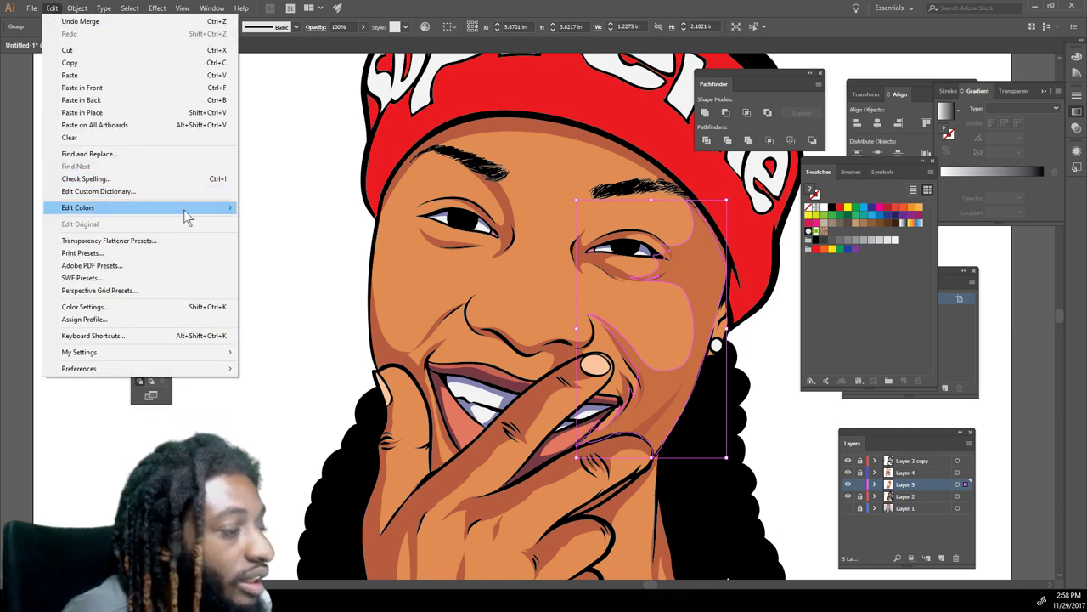
{"action": "mouse_move", "coordinate": [188, 210]}
{"action": "mouse_move", "coordinate": [257, 221]}
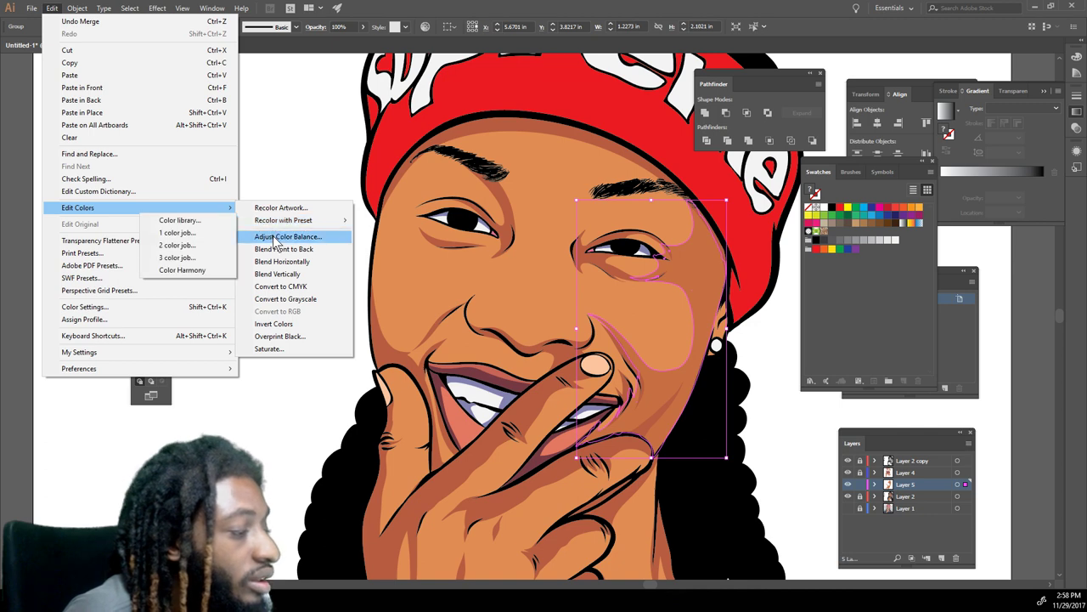
{"action": "left_click", "coordinate": [285, 237]}
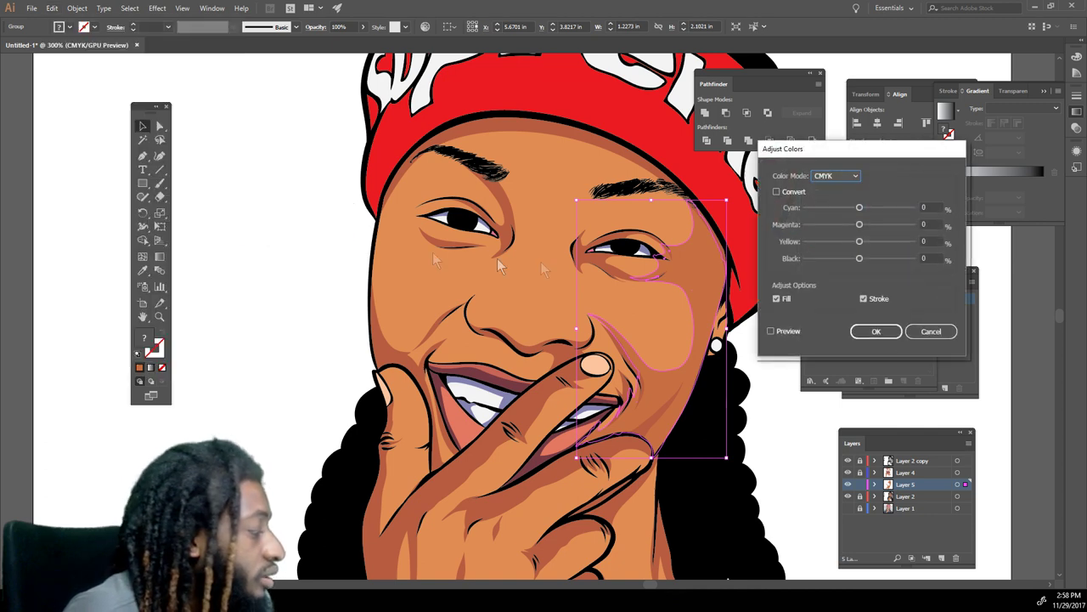
{"action": "left_click", "coordinate": [770, 330]}
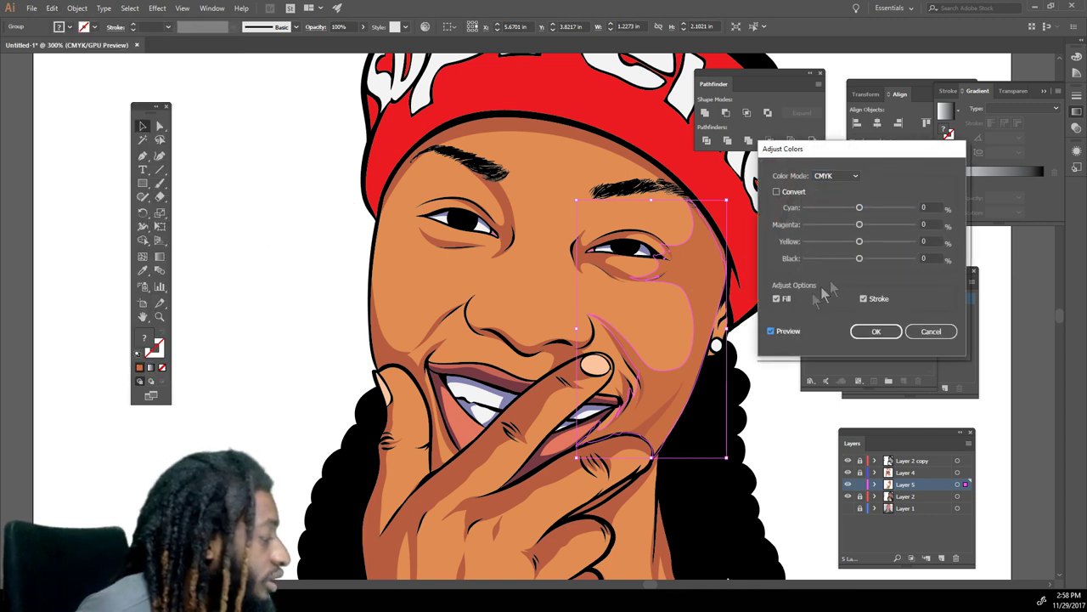
{"action": "left_click_drag", "start_coordinate": [859, 244], "coordinate": [866, 246]}
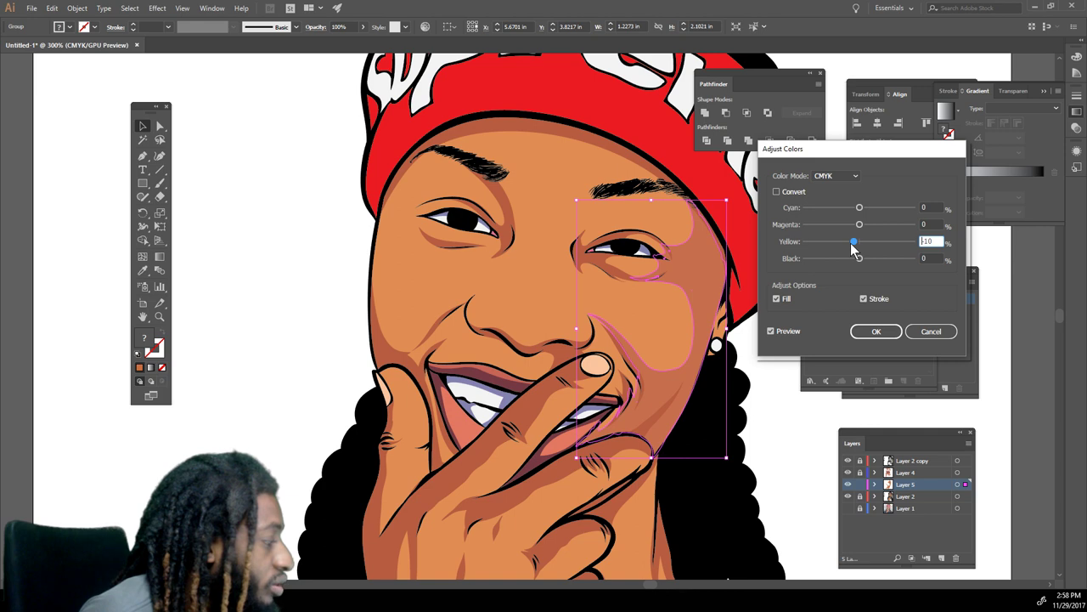
{"action": "left_click_drag", "start_coordinate": [859, 257], "coordinate": [856, 257]}
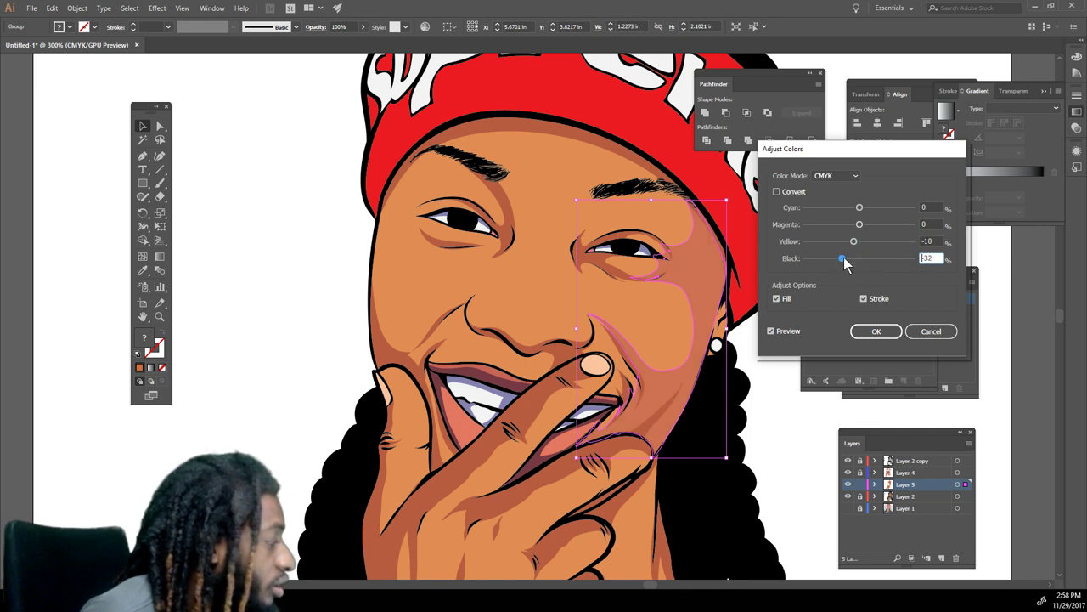
{"action": "mouse_move", "coordinate": [854, 225]}
{"action": "left_mouse_down"}
{"action": "mouse_move", "coordinate": [870, 229]}
{"action": "mouse_move", "coordinate": [861, 231]}
{"action": "mouse_move", "coordinate": [863, 213]}
{"action": "left_mouse_up"}
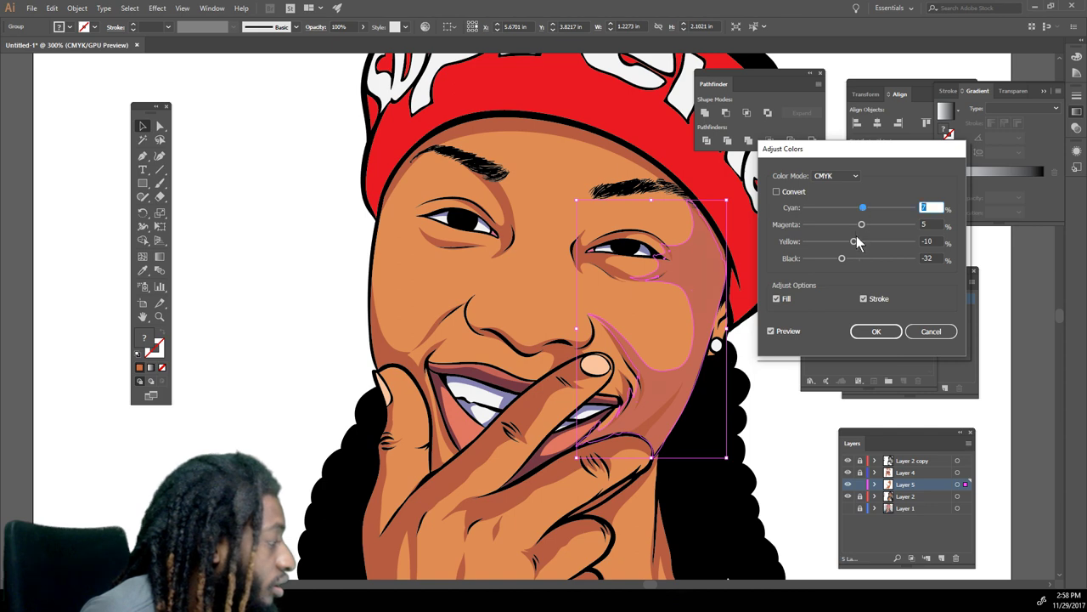
{"action": "left_click_drag", "start_coordinate": [856, 243], "coordinate": [854, 244]}
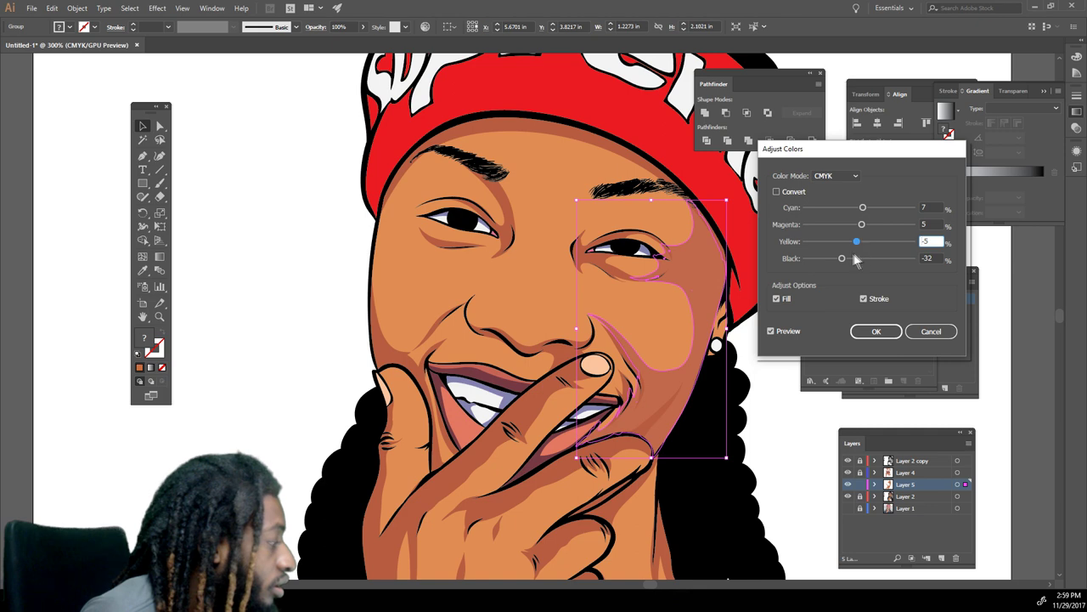
{"action": "left_click_drag", "start_coordinate": [842, 258], "coordinate": [847, 258]}
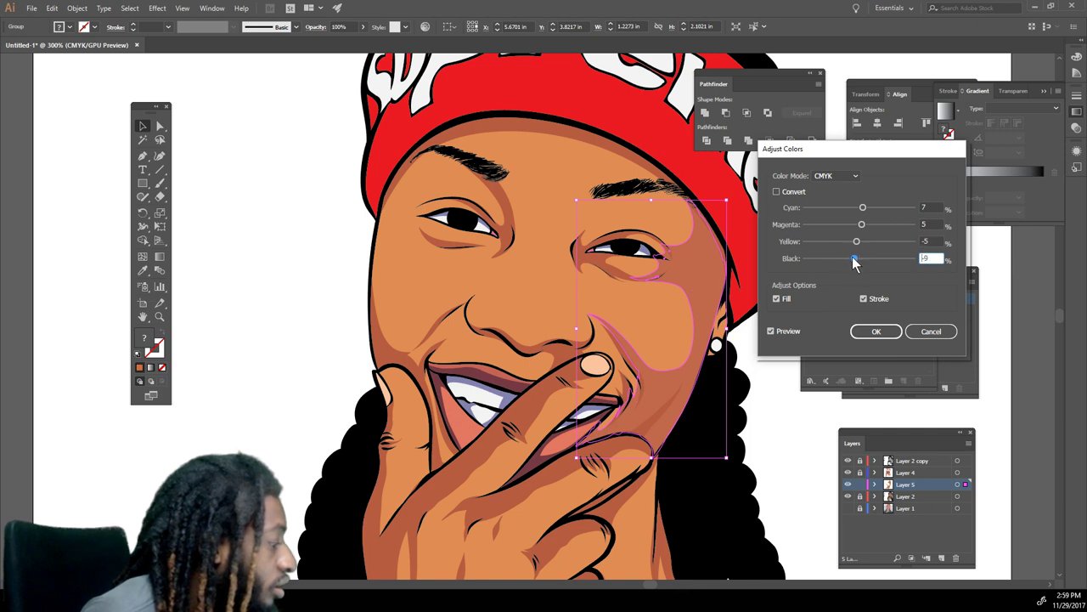
{"action": "left_click_drag", "start_coordinate": [861, 225], "coordinate": [854, 226]}
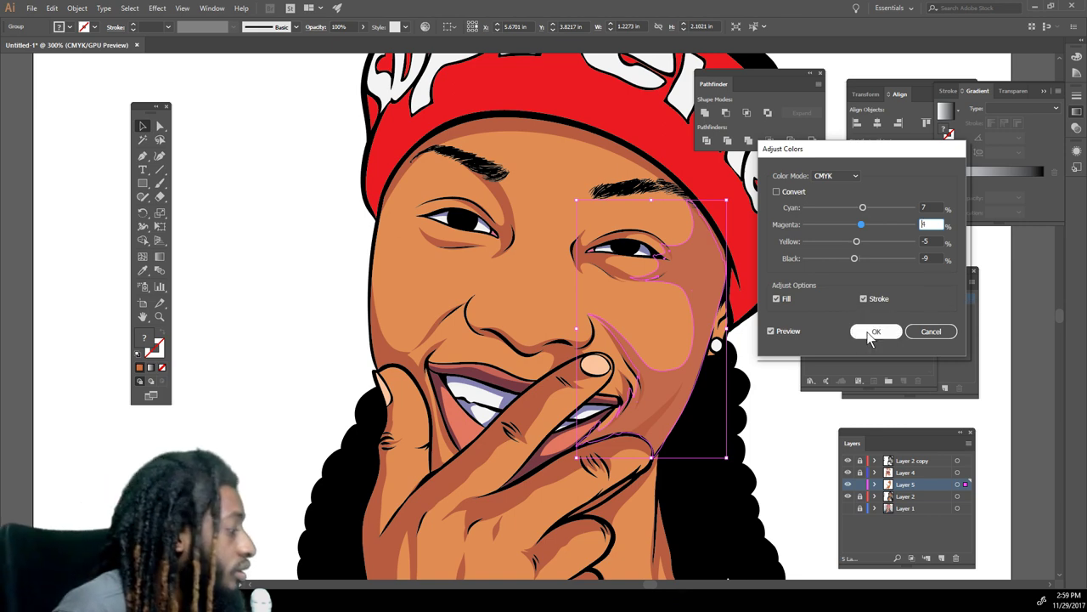
{"action": "left_click", "coordinate": [869, 336]}
{"action": "left_click", "coordinate": [775, 372]}
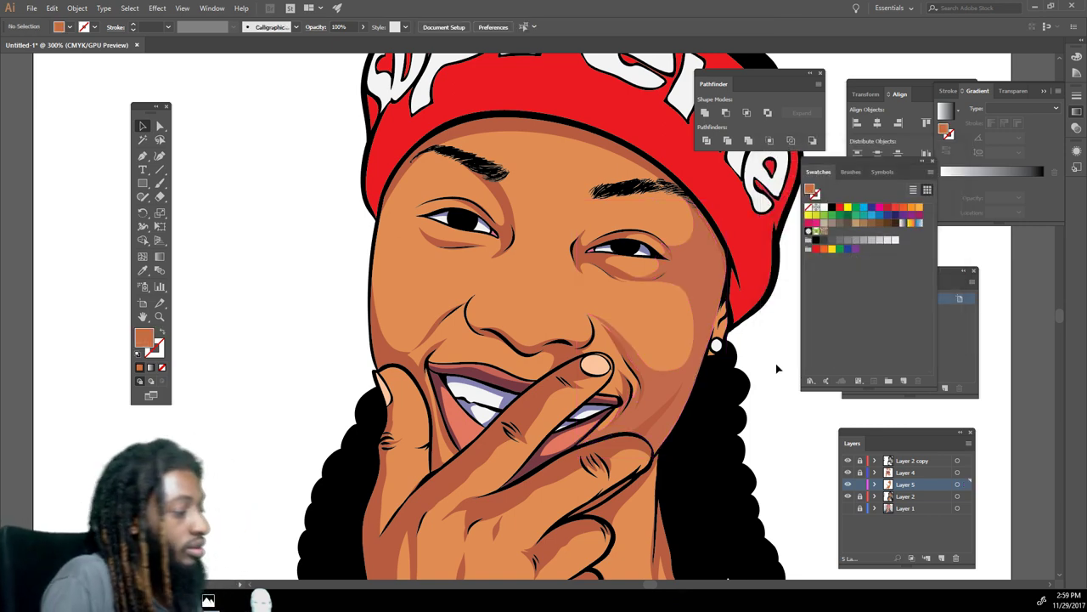
- Select the merged cheek shadow and open its recolouring dialog with the Color Harmony preset, positioned clear of the face
{"action": "key", "text": "ctrl+1"}
{"action": "key", "text": "ctrl+plus"}
{"action": "key", "text": "ctrl+plus"}
{"action": "key", "text": "ctrl+plus"}
{"action": "key", "text": "ctrl+plus"}
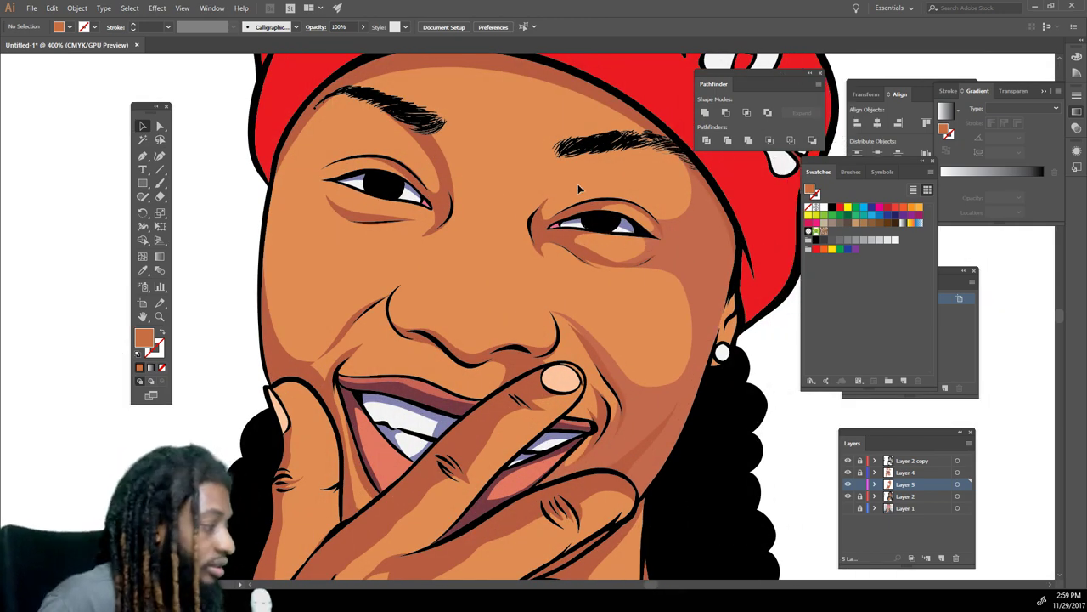
{"action": "left_click", "coordinate": [690, 254]}
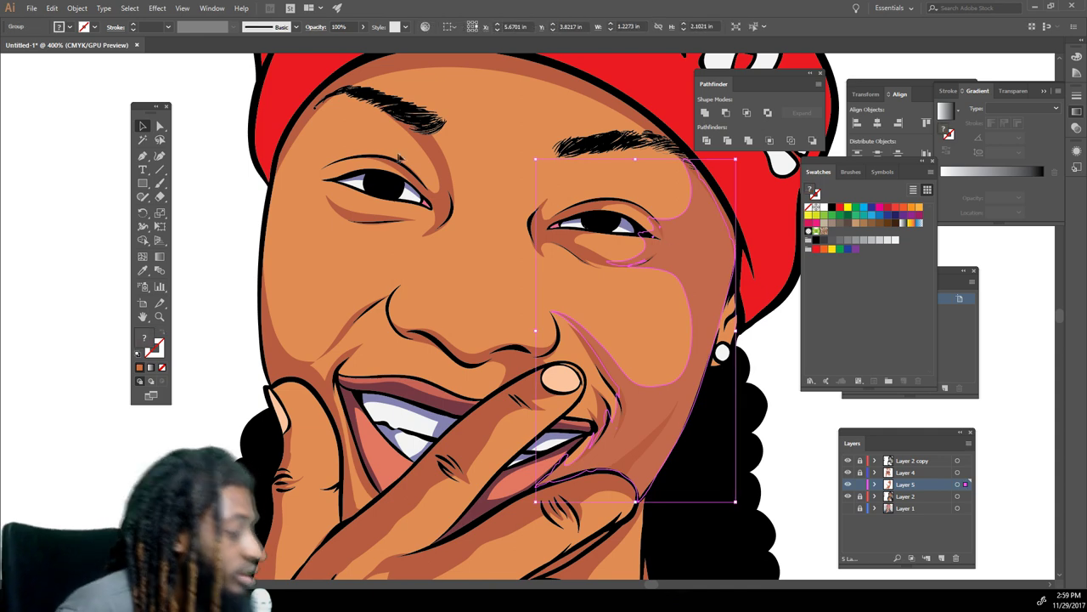
{"action": "left_click", "coordinate": [53, 8]}
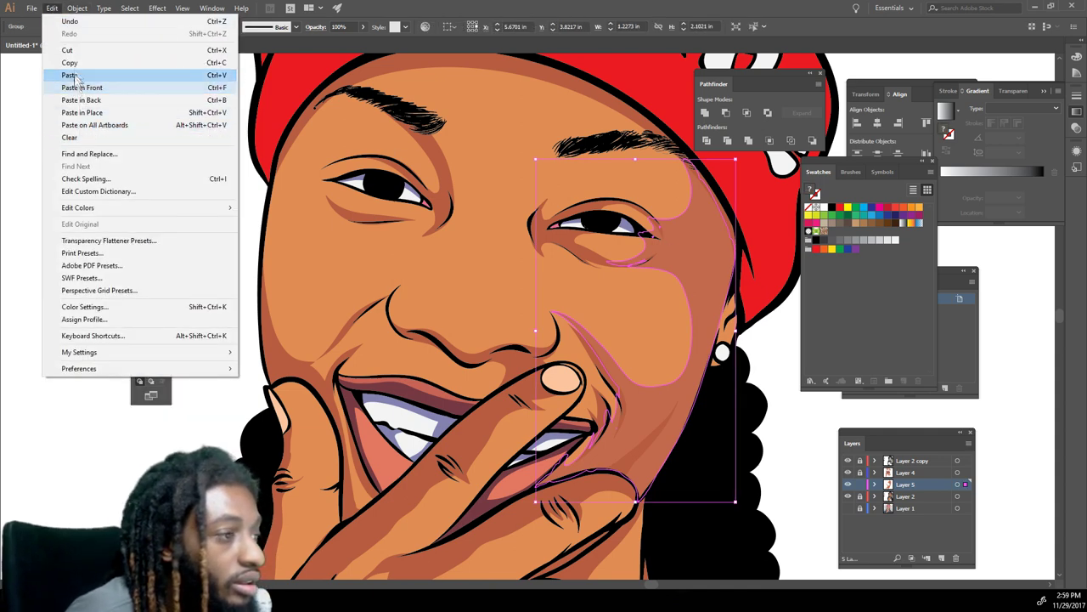
{"action": "mouse_move", "coordinate": [204, 211]}
{"action": "mouse_move", "coordinate": [263, 222]}
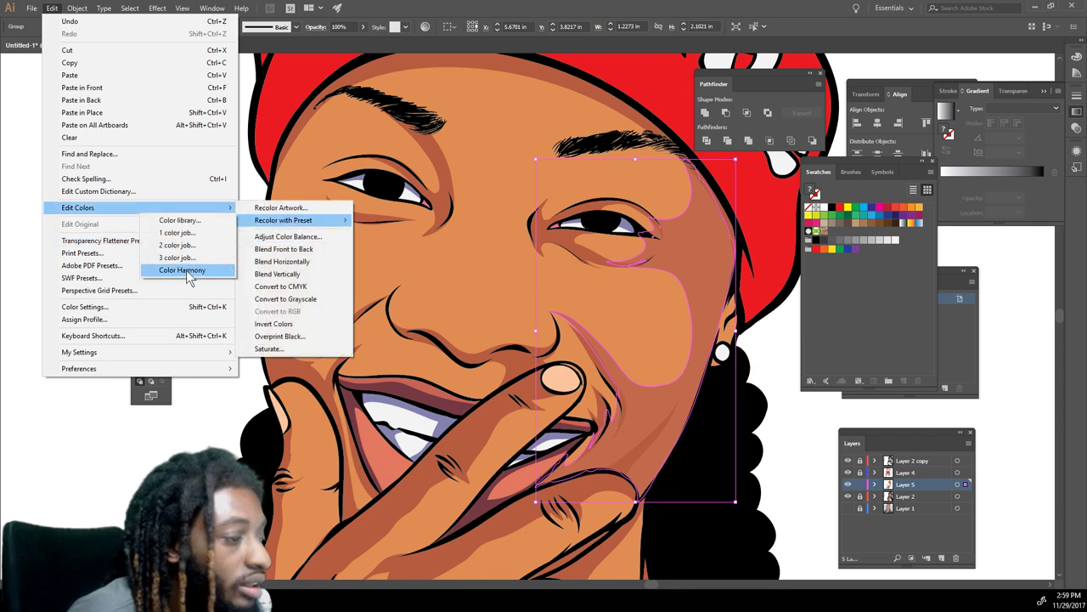
{"action": "left_click", "coordinate": [187, 271]}
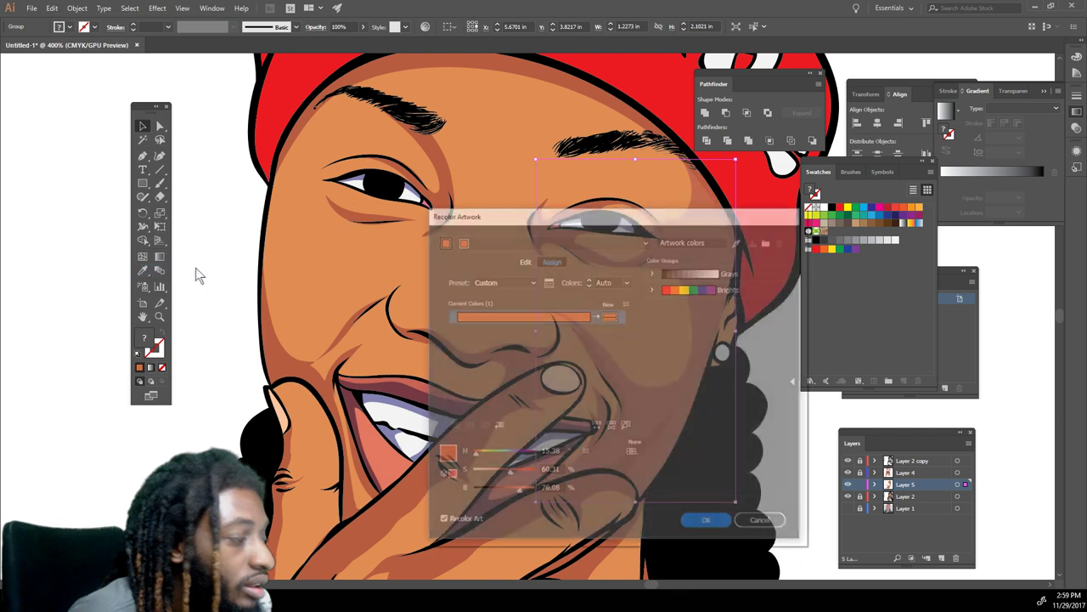
{"action": "left_click_drag", "start_coordinate": [759, 223], "coordinate": [1086, 203]}
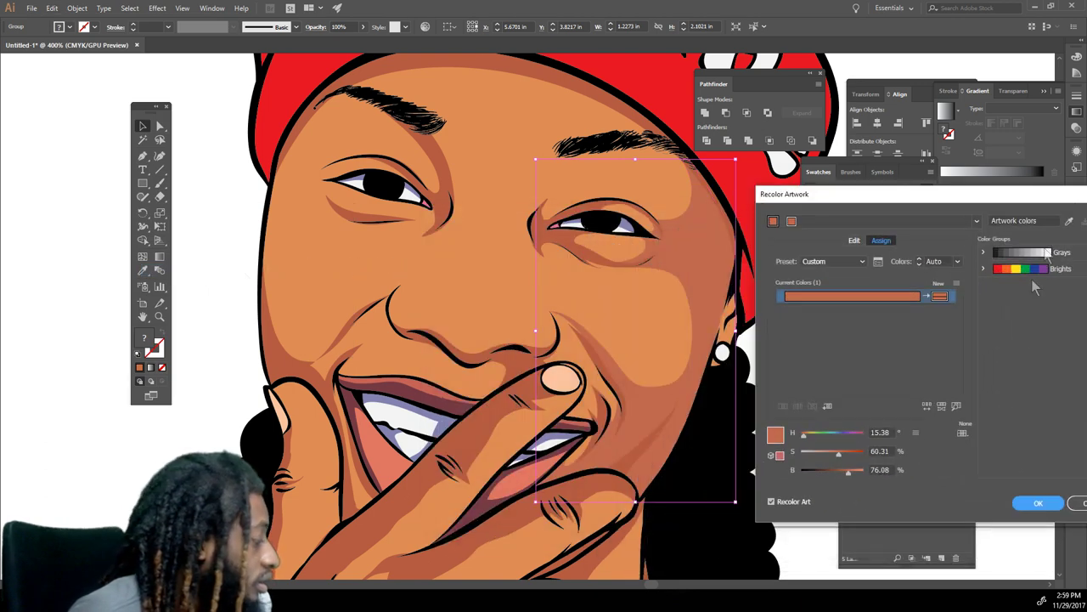
- Recolour the cheek shadow to hue 15, saturation 62 and brightness 80, apply it and deselect the shape
{"action": "left_click_drag", "start_coordinate": [850, 473], "coordinate": [853, 474]}
{"action": "left_click", "coordinate": [840, 453]}
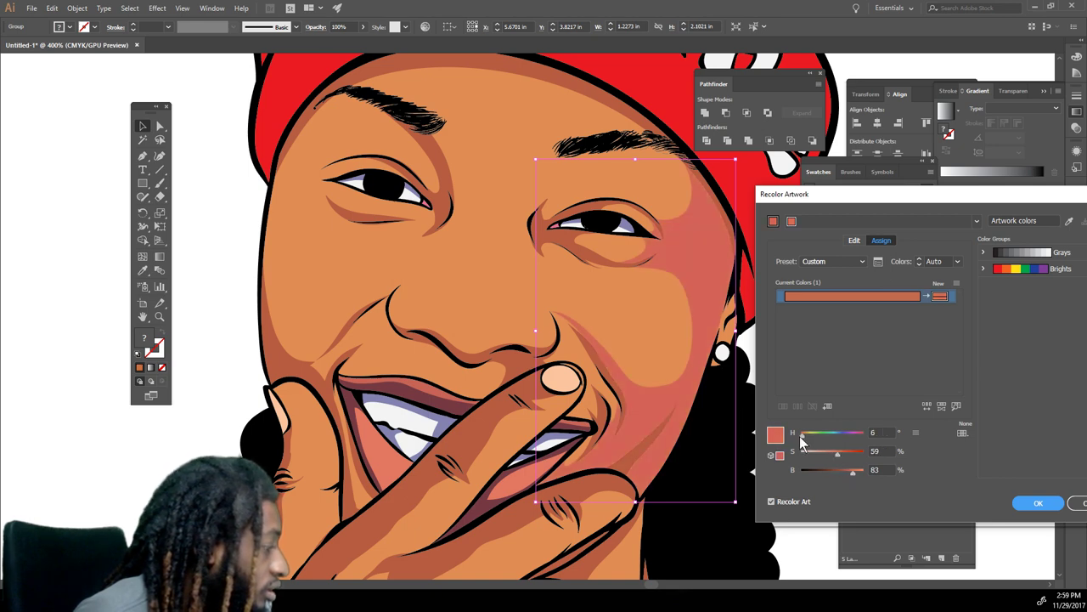
{"action": "left_click_drag", "start_coordinate": [802, 440], "coordinate": [802, 438]}
{"action": "left_click_drag", "start_coordinate": [803, 437], "coordinate": [804, 438]}
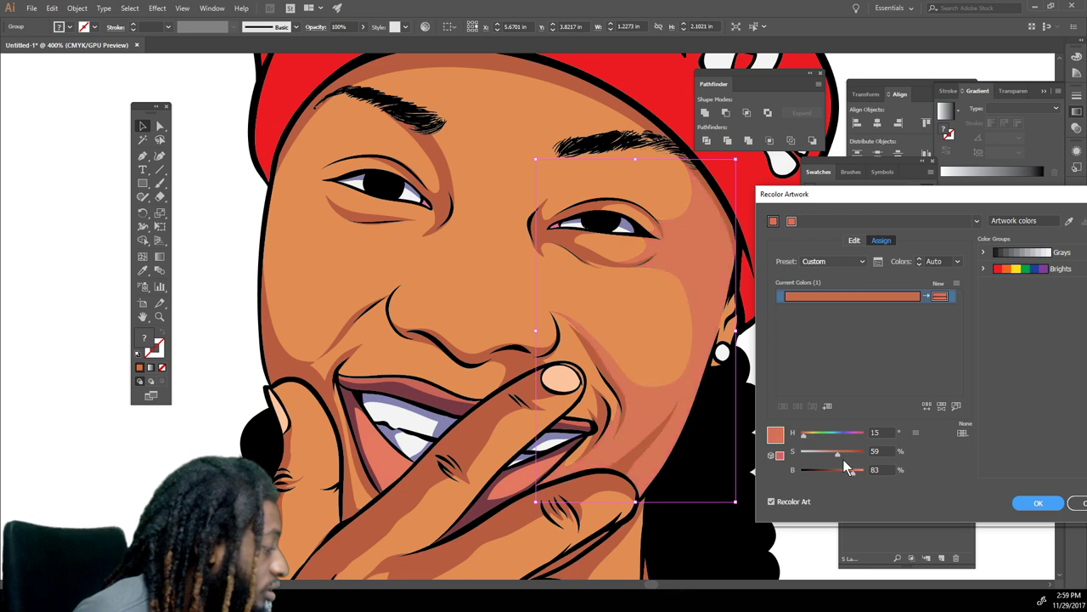
{"action": "left_click_drag", "start_coordinate": [856, 470], "coordinate": [849, 469]}
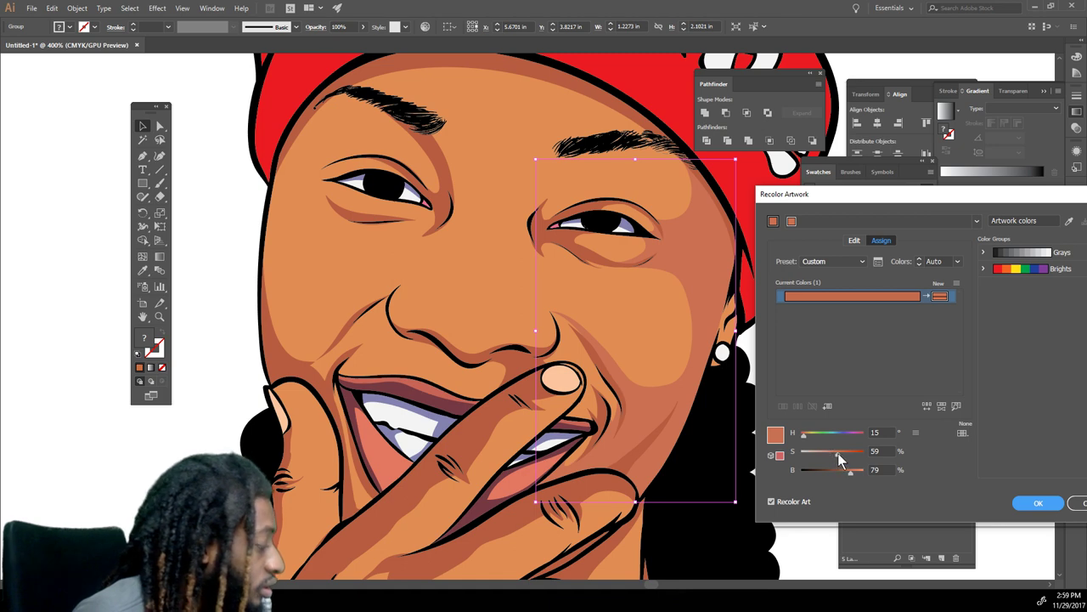
{"action": "left_click_drag", "start_coordinate": [835, 453], "coordinate": [853, 472]}
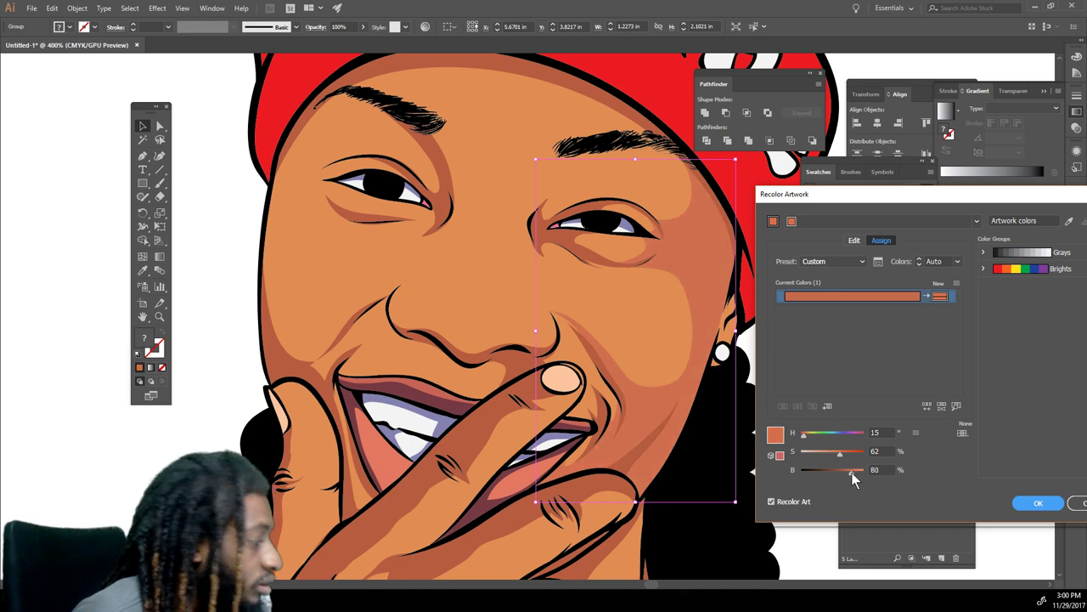
{"action": "left_click", "coordinate": [1037, 505]}
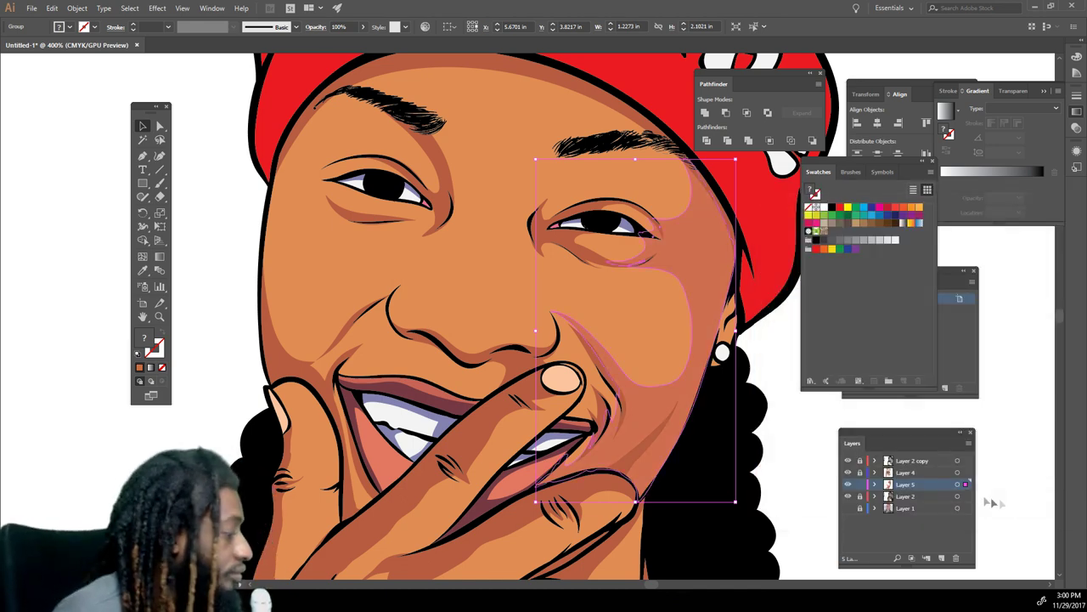
{"action": "left_click", "coordinate": [779, 440]}
- Set the new mid-tone as the Paintbrush stroke colour without a fill and paint shadows along the nose and its bridge
{"action": "key", "text": "ctrl+minus"}
{"action": "key", "text": "ctrl+minus"}
{"action": "key", "text": "ctrl+minus"}
{"action": "key", "text": "ctrl+minus"}
{"action": "scroll", "coordinate": [714, 529], "scroll_direction": "left", "scroll_amount": 3}
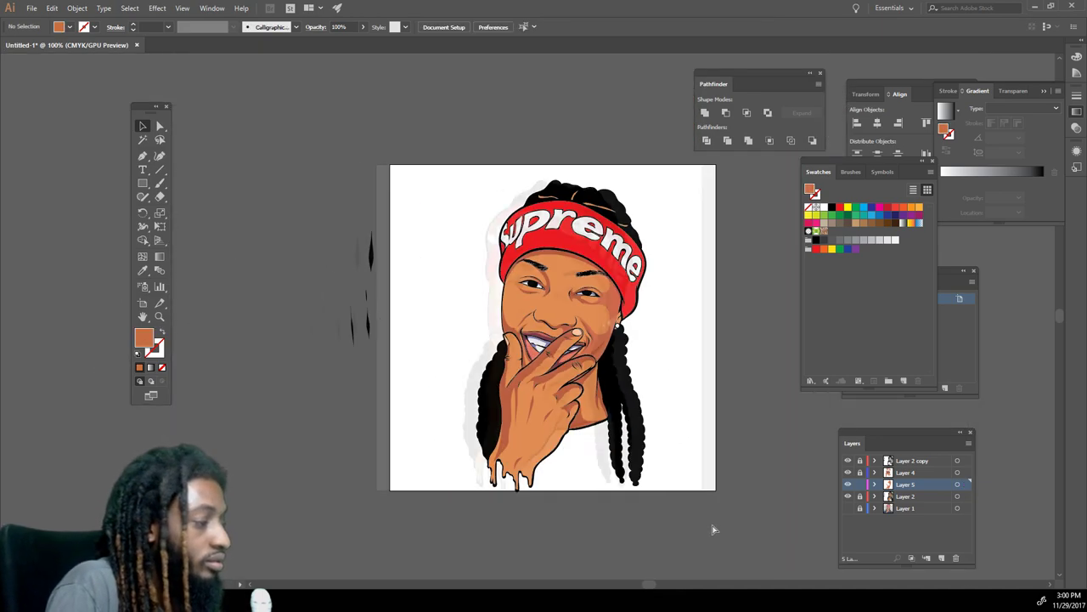
{"action": "scroll", "coordinate": [721, 511], "scroll_direction": "up", "scroll_amount": 8}
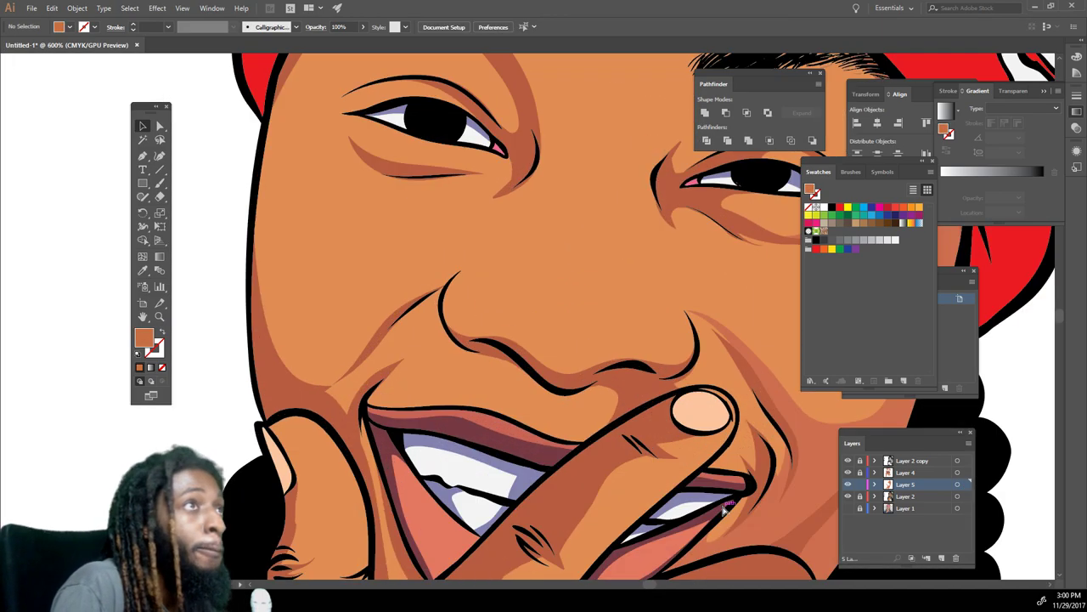
{"action": "scroll", "coordinate": [723, 507], "scroll_direction": "up", "scroll_amount": 3}
{"action": "key", "text": "i"}
{"action": "left_click", "coordinate": [159, 182]}
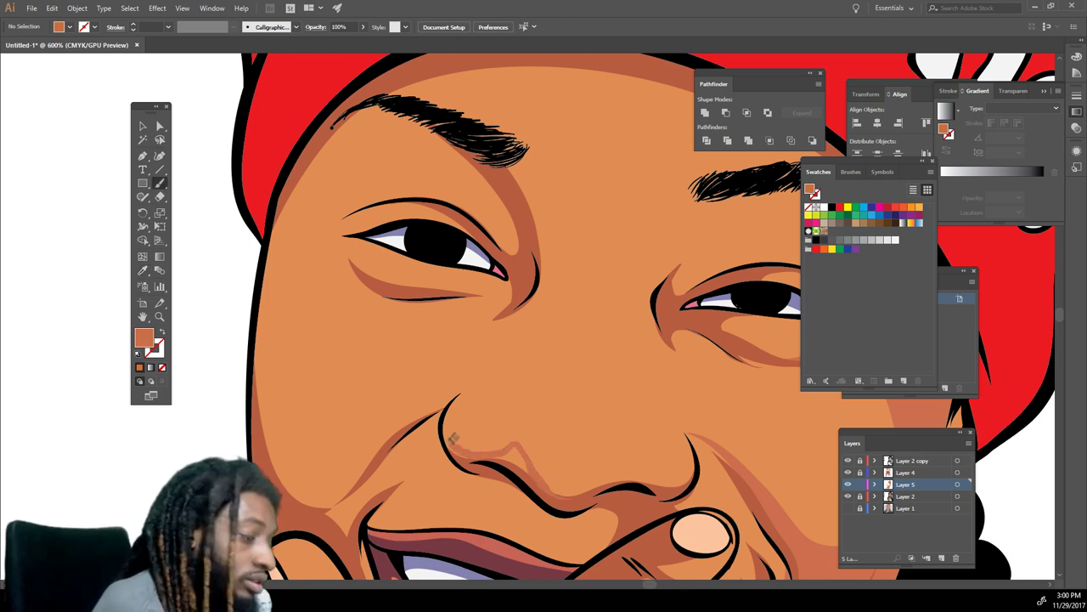
{"action": "key", "text": "shift+x"}
{"action": "left_click_drag", "start_coordinate": [509, 410], "coordinate": [544, 370]}
{"action": "mouse_move", "coordinate": [486, 391]}
{"action": "left_mouse_down"}
{"action": "mouse_move", "coordinate": [520, 362]}
{"action": "mouse_move", "coordinate": [547, 289]}
{"action": "mouse_move", "coordinate": [544, 252]}
{"action": "left_mouse_up"}
- Paint mid-tone shadows on the knuckles and lower fingers of the hand covering the mouth
{"action": "key", "text": "ctrl+minus"}
{"action": "key", "text": "ctrl+minus"}
{"action": "key", "text": "ctrl+minus"}
{"action": "key", "text": "ctrl+minus"}
{"action": "scroll", "coordinate": [706, 392], "scroll_direction": "up", "scroll_amount": 3}
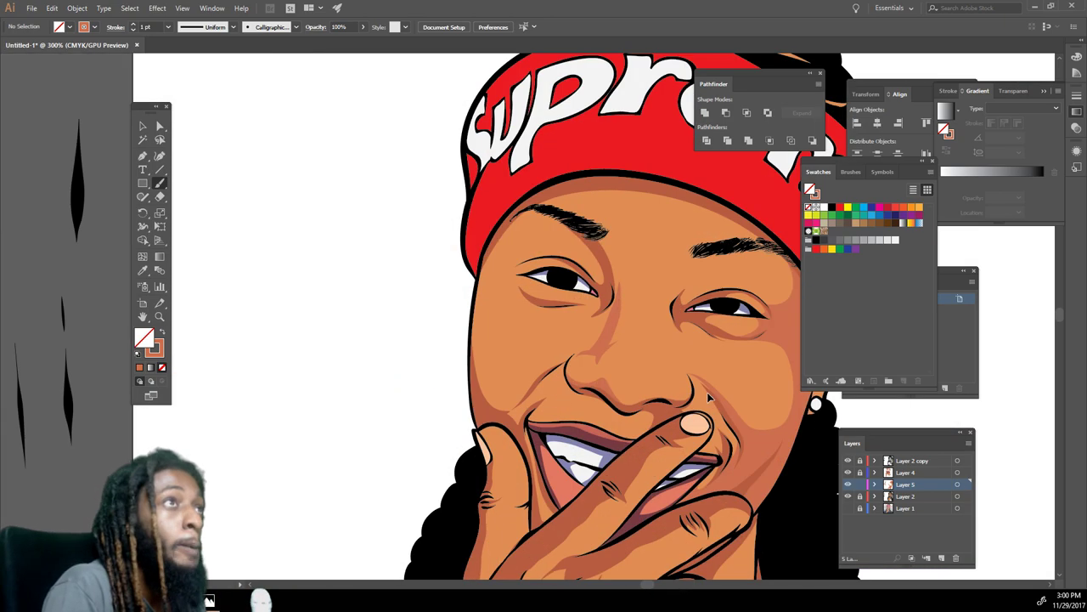
{"action": "scroll", "coordinate": [711, 387], "scroll_direction": "down", "scroll_amount": 5}
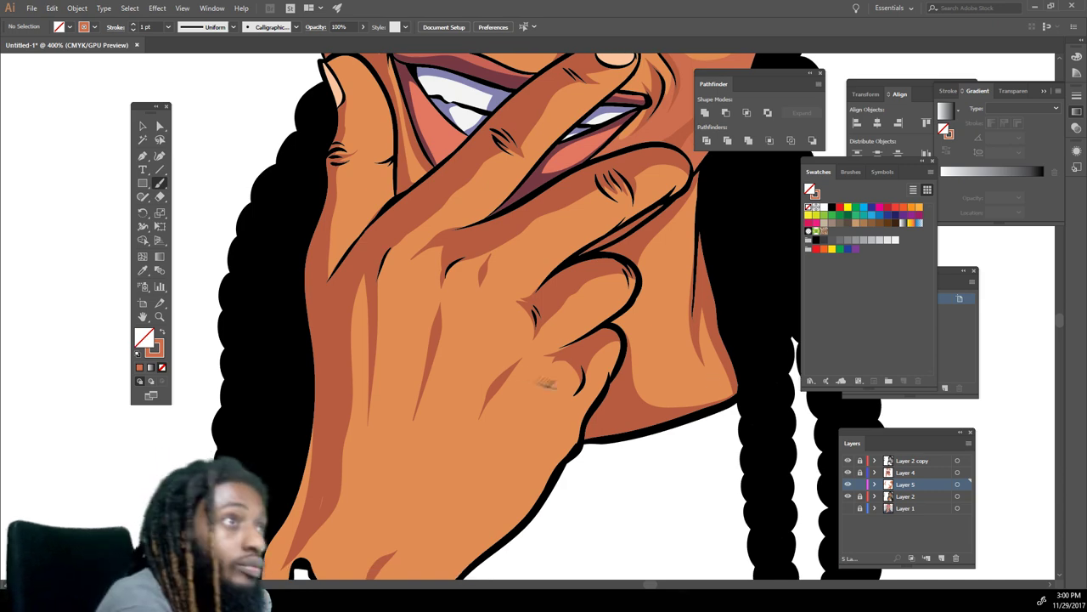
{"action": "scroll", "coordinate": [558, 383], "scroll_direction": "down", "scroll_amount": 1}
{"action": "mouse_move", "coordinate": [575, 380]}
{"action": "left_mouse_down"}
{"action": "mouse_move", "coordinate": [527, 368]}
{"action": "mouse_move", "coordinate": [529, 345]}
{"action": "left_mouse_up"}
{"action": "mouse_move", "coordinate": [564, 306]}
{"action": "left_mouse_down"}
{"action": "mouse_move", "coordinate": [513, 355]}
{"action": "mouse_move", "coordinate": [573, 298]}
{"action": "mouse_move", "coordinate": [630, 265]}
{"action": "mouse_move", "coordinate": [560, 292]}
{"action": "left_mouse_up"}
{"action": "mouse_move", "coordinate": [465, 316]}
{"action": "left_mouse_down"}
{"action": "mouse_move", "coordinate": [486, 279]}
{"action": "mouse_move", "coordinate": [478, 300]}
{"action": "mouse_move", "coordinate": [522, 285]}
{"action": "left_mouse_up"}
{"action": "mouse_move", "coordinate": [556, 254]}
{"action": "left_mouse_down"}
{"action": "mouse_move", "coordinate": [542, 268]}
{"action": "mouse_move", "coordinate": [561, 197]}
{"action": "left_mouse_up"}
{"action": "mouse_move", "coordinate": [527, 279]}
{"action": "left_mouse_down"}
{"action": "mouse_move", "coordinate": [507, 229]}
{"action": "mouse_move", "coordinate": [477, 241]}
{"action": "left_mouse_up"}
{"action": "scroll", "coordinate": [516, 329], "scroll_direction": "down", "scroll_amount": 3}
{"action": "scroll", "coordinate": [502, 330], "scroll_direction": "up", "scroll_amount": 2}
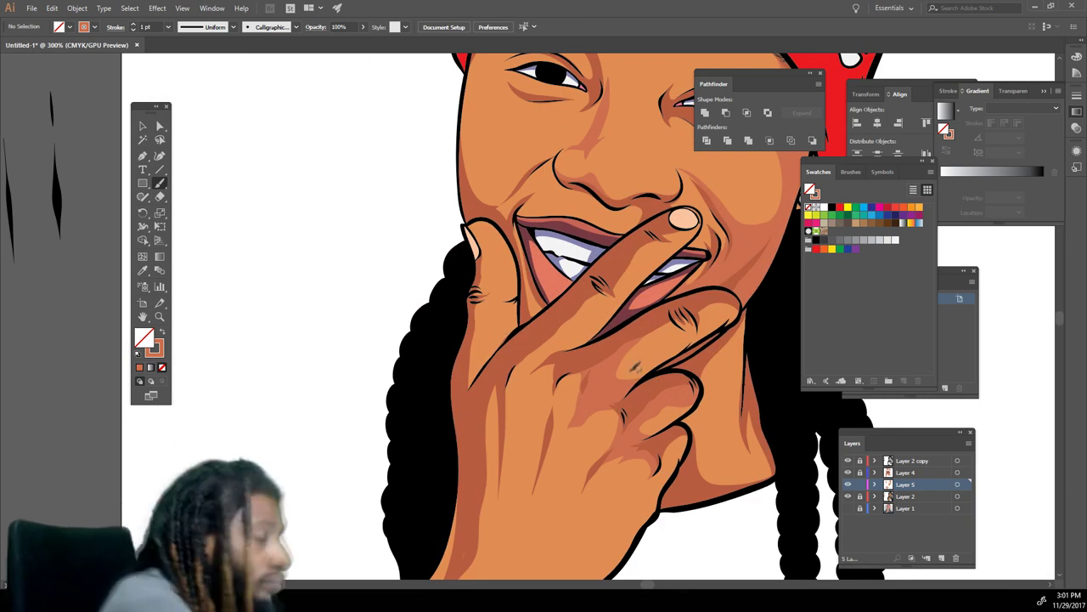
- Paint mid-tone shadow strokes across the back of the hand and down towards the wrist
{"action": "mouse_move", "coordinate": [552, 384]}
{"action": "left_mouse_down"}
{"action": "mouse_move", "coordinate": [532, 401]}
{"action": "mouse_move", "coordinate": [516, 393]}
{"action": "mouse_move", "coordinate": [685, 230]}
{"action": "mouse_move", "coordinate": [595, 280]}
{"action": "left_mouse_up"}
{"action": "left_click_drag", "start_coordinate": [595, 279], "coordinate": [535, 350]}
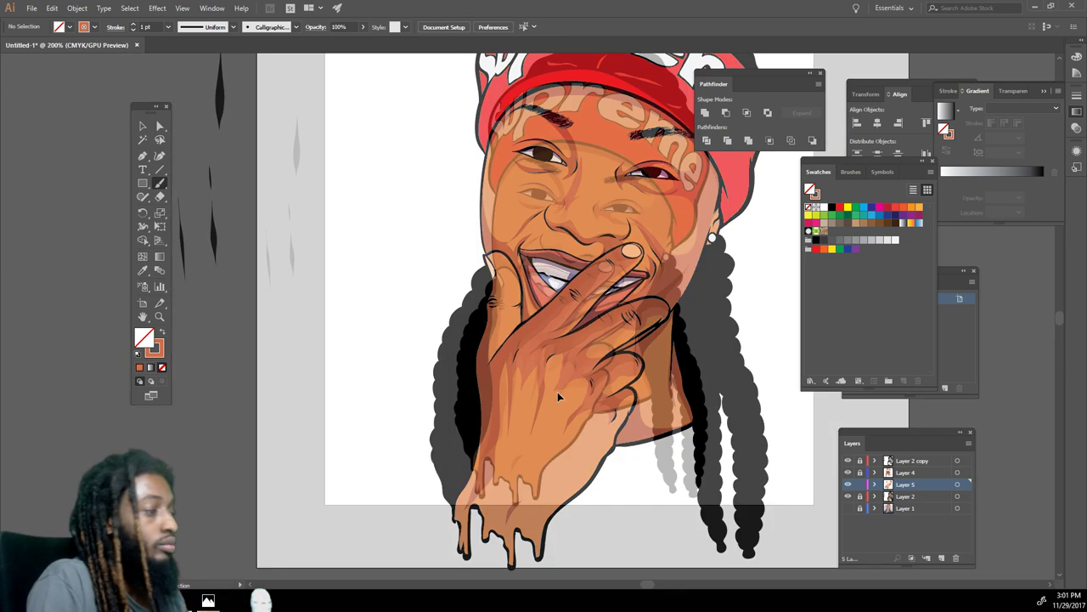
{"action": "scroll", "coordinate": [667, 386], "scroll_direction": "up", "scroll_amount": 2, "text": "alt"}
{"action": "mouse_move", "coordinate": [507, 246]}
{"action": "left_mouse_down"}
{"action": "mouse_move", "coordinate": [510, 323]}
{"action": "mouse_move", "coordinate": [523, 195]}
{"action": "mouse_move", "coordinate": [498, 225]}
{"action": "mouse_move", "coordinate": [475, 378]}
{"action": "mouse_move", "coordinate": [434, 430]}
{"action": "mouse_move", "coordinate": [493, 221]}
{"action": "mouse_move", "coordinate": [476, 217]}
{"action": "mouse_move", "coordinate": [436, 435]}
{"action": "left_mouse_up"}
{"action": "mouse_move", "coordinate": [420, 474]}
{"action": "left_mouse_down"}
{"action": "mouse_move", "coordinate": [432, 374]}
{"action": "mouse_move", "coordinate": [426, 433]}
{"action": "mouse_move", "coordinate": [512, 381]}
{"action": "left_mouse_up"}
- Paint mid-tone shadows along the side of the face and above the upper lip
{"action": "key", "text": "ctrl+minus"}
{"action": "key", "text": "ctrl+minus"}
{"action": "scroll", "coordinate": [427, 561], "scroll_direction": "up", "scroll_amount": 4}
{"action": "key", "text": "ctrl+plus"}
{"action": "key", "text": "ctrl+plus"}
{"action": "key", "text": "ctrl+plus"}
{"action": "key", "text": "ctrl+plus"}
{"action": "scroll", "coordinate": [501, 498], "scroll_direction": "up", "scroll_amount": 2}
{"action": "mouse_move", "coordinate": [547, 317]}
{"action": "left_mouse_down"}
{"action": "mouse_move", "coordinate": [478, 353]}
{"action": "mouse_move", "coordinate": [387, 370]}
{"action": "mouse_move", "coordinate": [361, 242]}
{"action": "mouse_move", "coordinate": [364, 175]}
{"action": "left_mouse_up"}
{"action": "mouse_move", "coordinate": [460, 384]}
{"action": "left_mouse_down"}
{"action": "mouse_move", "coordinate": [440, 399]}
{"action": "mouse_move", "coordinate": [355, 363]}
{"action": "mouse_move", "coordinate": [356, 216]}
{"action": "left_mouse_up"}
{"action": "scroll", "coordinate": [393, 303], "scroll_direction": "down", "scroll_amount": 4}
{"action": "scroll", "coordinate": [429, 425], "scroll_direction": "up", "scroll_amount": 4}
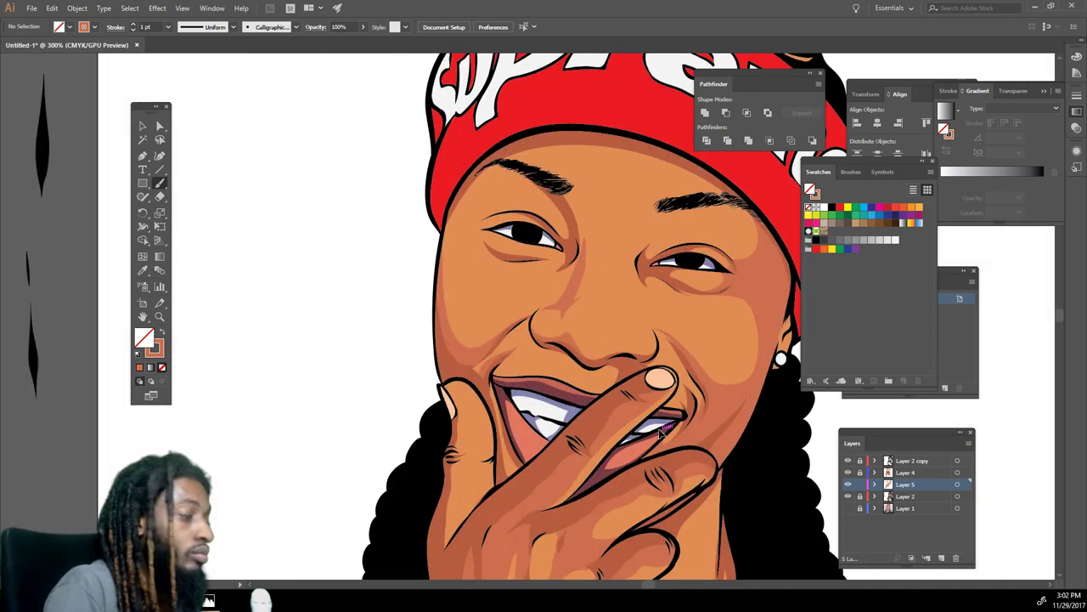
{"action": "mouse_move", "coordinate": [451, 431]}
{"action": "left_mouse_down"}
{"action": "mouse_move", "coordinate": [560, 434]}
{"action": "mouse_move", "coordinate": [622, 469]}
{"action": "left_mouse_up"}
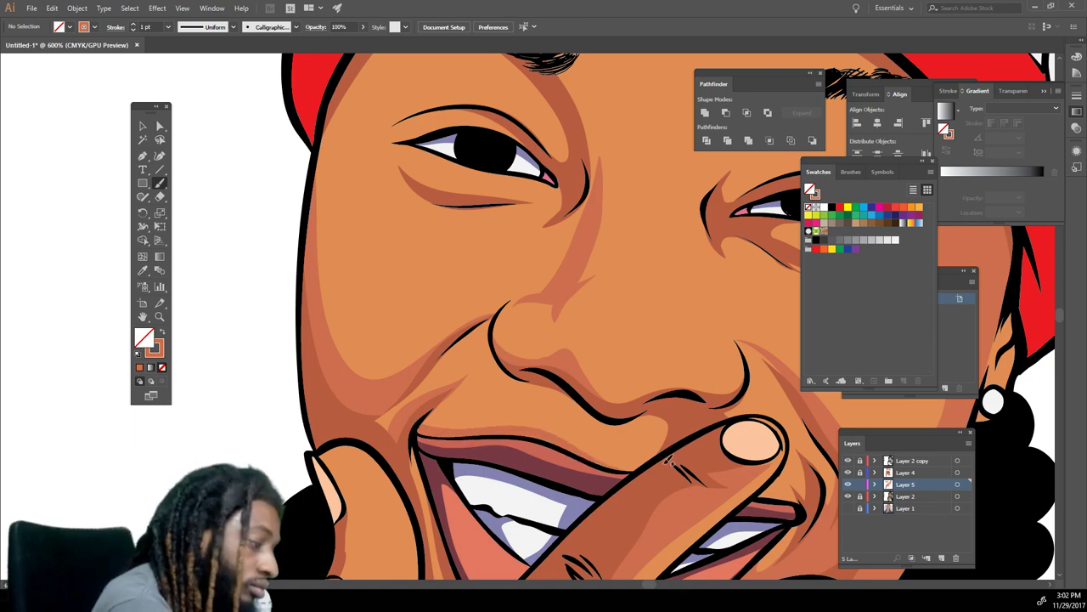
- Paint mid-tone shadows over the fingers covering the mouth and along the outer side of the thumb
{"action": "key", "text": "ctrl+minus"}
{"action": "key", "text": "ctrl+minus"}
{"action": "key", "text": "ctrl+minus"}
{"action": "key", "text": "ctrl+minus"}
{"action": "key", "text": "ctrl+plus"}
{"action": "key", "text": "ctrl+plus"}
{"action": "key", "text": "ctrl+plus"}
{"action": "scroll", "coordinate": [679, 466], "scroll_direction": "down", "scroll_amount": 1}
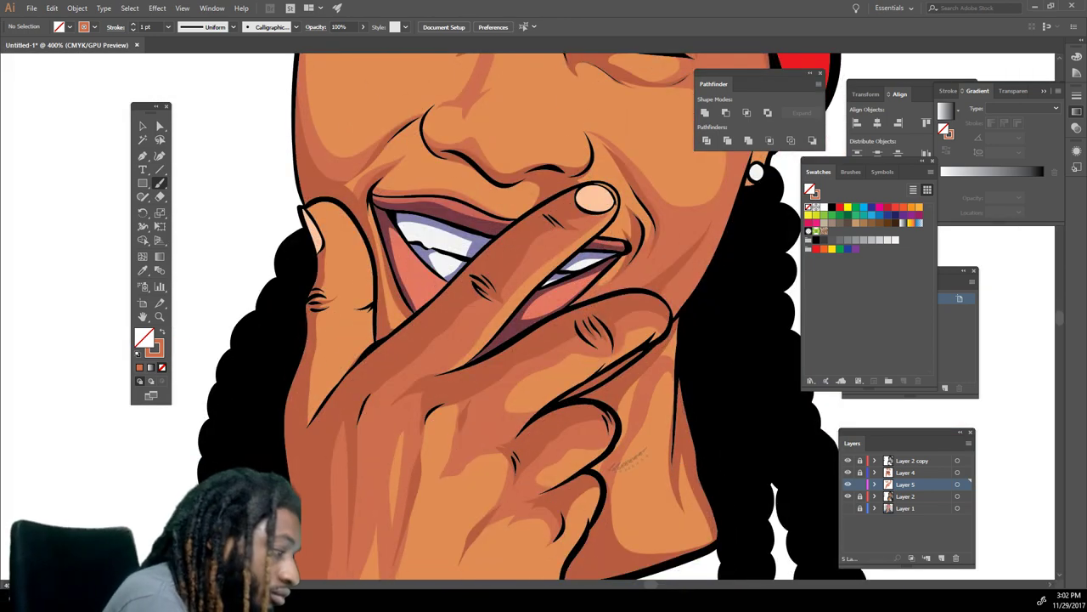
{"action": "scroll", "coordinate": [679, 396], "scroll_direction": "down", "scroll_amount": 3}
{"action": "scroll", "coordinate": [698, 411], "scroll_direction": "up", "scroll_amount": 2}
{"action": "scroll", "coordinate": [699, 411], "scroll_direction": "up", "scroll_amount": 3}
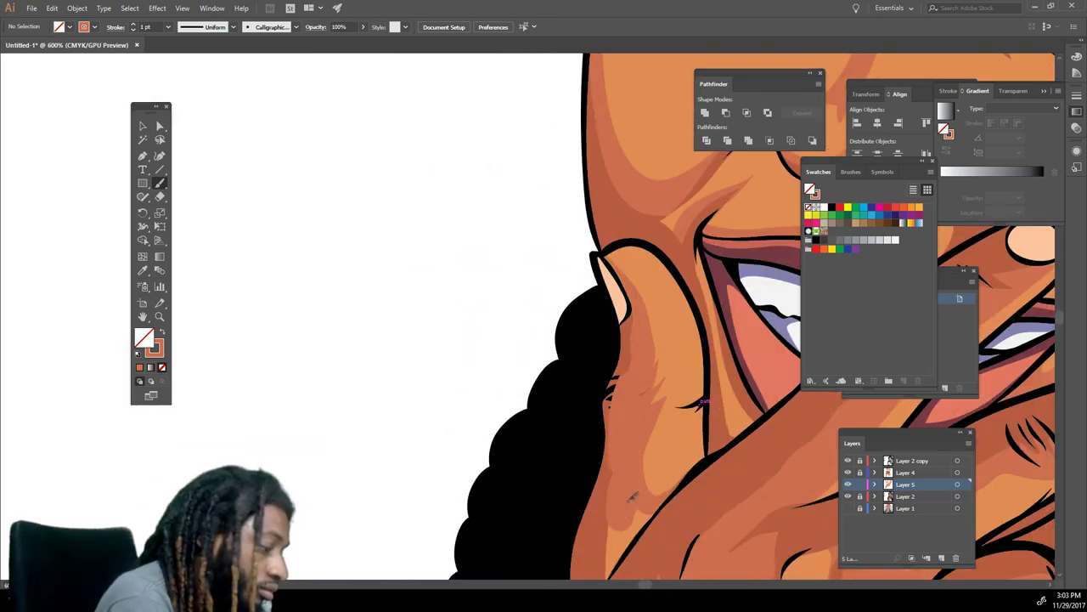
{"action": "scroll", "coordinate": [702, 401], "scroll_direction": "down", "scroll_amount": 1}
{"action": "scroll", "coordinate": [704, 401], "scroll_direction": "down", "scroll_amount": 4}
{"action": "scroll", "coordinate": [703, 401], "scroll_direction": "up", "scroll_amount": 3}
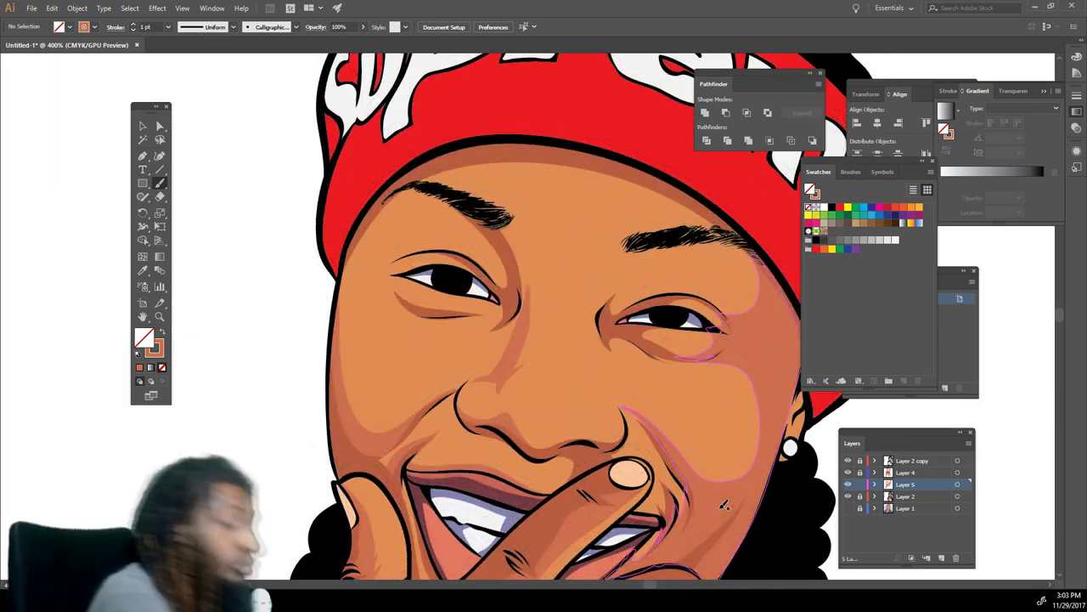
- Add mid-tone shadows around the inner corner and underside of the earring-side eye and below the other eye
{"action": "left_click_drag", "start_coordinate": [643, 261], "coordinate": [605, 309]}
{"action": "mouse_move", "coordinate": [607, 321]}
{"action": "left_mouse_down"}
{"action": "mouse_move", "coordinate": [633, 295]}
{"action": "mouse_move", "coordinate": [724, 307]}
{"action": "mouse_move", "coordinate": [710, 360]}
{"action": "left_mouse_up"}
{"action": "mouse_move", "coordinate": [478, 313]}
{"action": "left_mouse_down"}
{"action": "mouse_move", "coordinate": [441, 307]}
{"action": "mouse_move", "coordinate": [397, 281]}
{"action": "mouse_move", "coordinate": [396, 265]}
{"action": "mouse_move", "coordinate": [476, 258]}
{"action": "mouse_move", "coordinate": [508, 282]}
{"action": "left_mouse_up"}
{"action": "scroll", "coordinate": [524, 367], "scroll_direction": "down", "scroll_amount": 2}
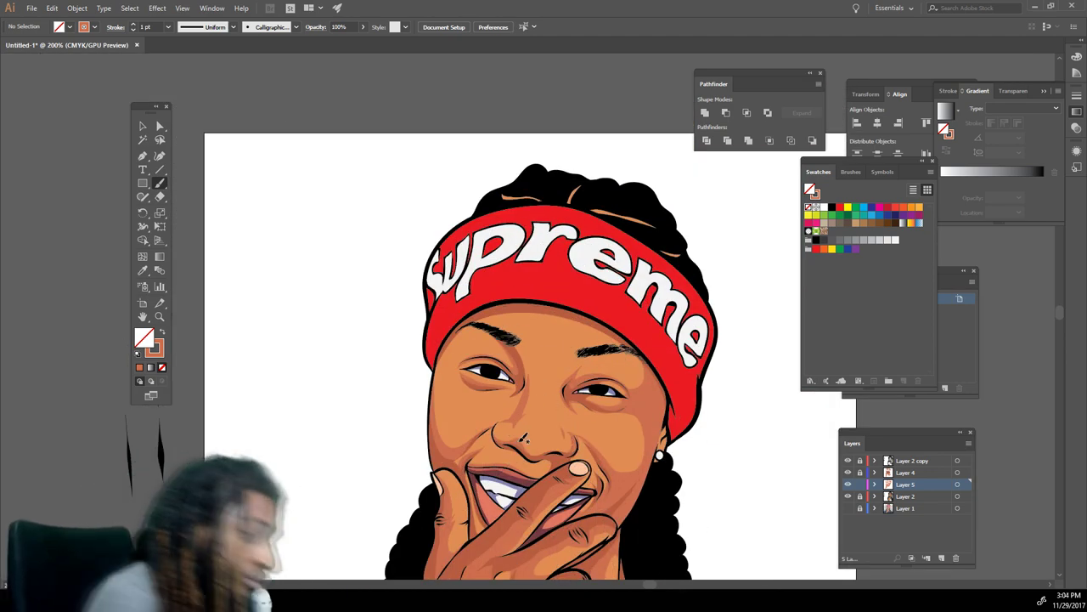
- Lock Layer 5 and add a new layer placed between Layer 2 and Layer 1
{"action": "scroll", "coordinate": [528, 526], "scroll_direction": "up", "scroll_amount": 2}
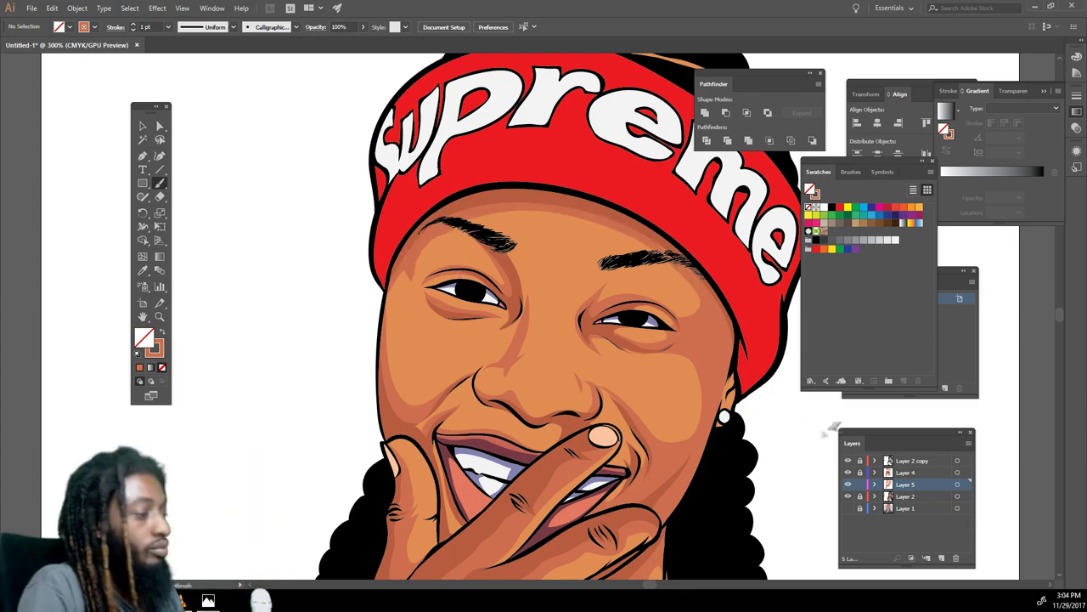
{"action": "scroll", "coordinate": [711, 432], "scroll_direction": "down", "scroll_amount": 3}
{"action": "scroll", "coordinate": [721, 416], "scroll_direction": "up", "scroll_amount": 3}
{"action": "scroll", "coordinate": [510, 348], "scroll_direction": "down", "scroll_amount": 2}
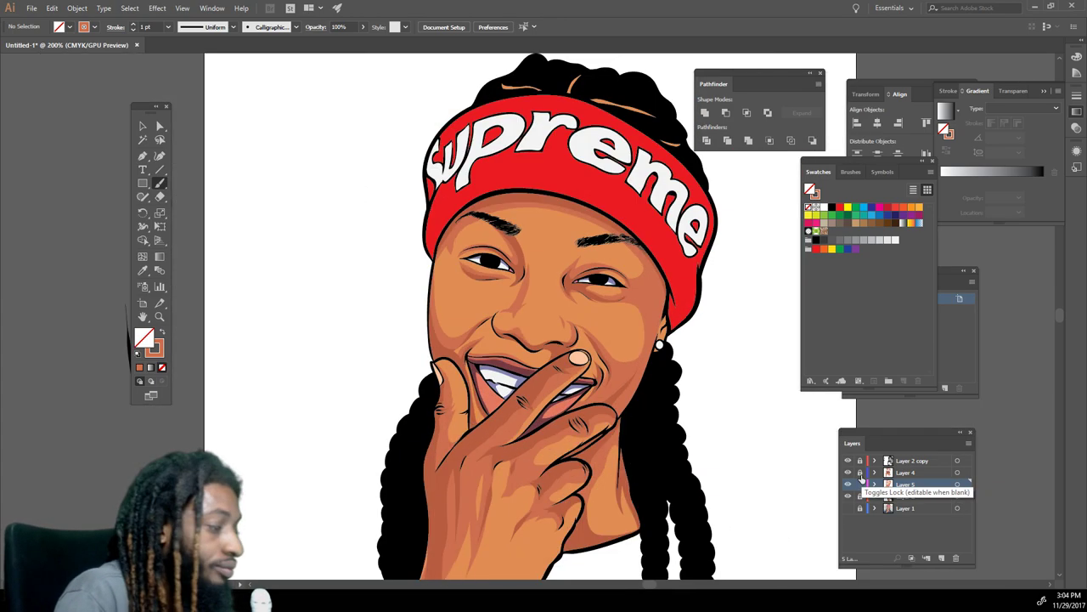
{"action": "scroll", "coordinate": [507, 347], "scroll_direction": "up", "scroll_amount": 3}
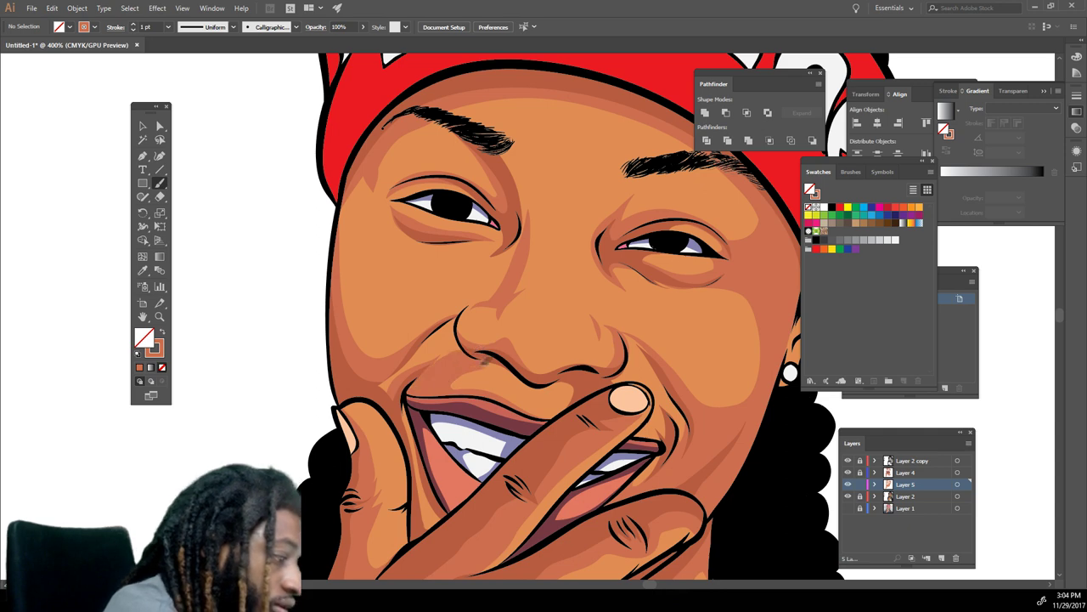
{"action": "key", "text": "ctrl+1"}
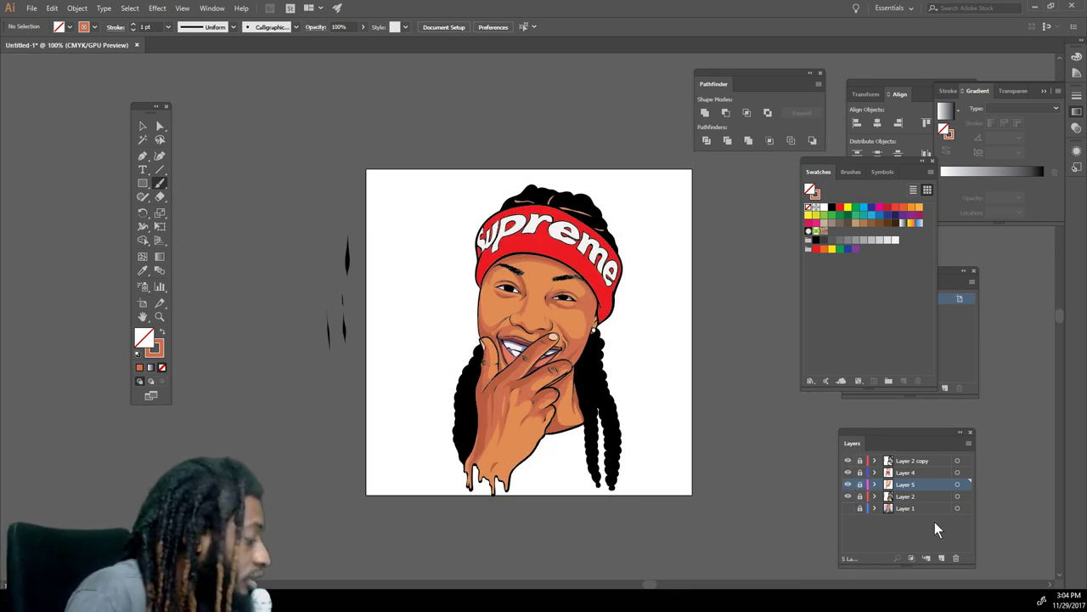
{"action": "left_click", "coordinate": [940, 556]}
{"action": "left_click_drag", "start_coordinate": [917, 484], "coordinate": [917, 514]}
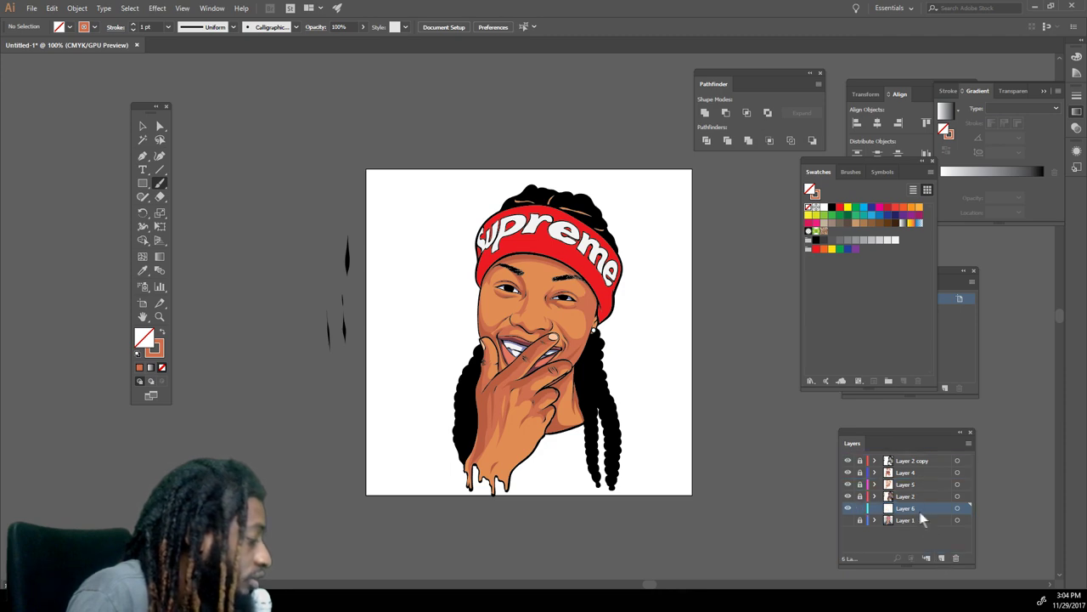
- Sample the base skin tone from the face and lighten the fill colour to hex FCAE7A
{"action": "key", "text": "ctrl+plus"}
{"action": "scroll", "coordinate": [779, 462], "scroll_direction": "down", "scroll_amount": 3}
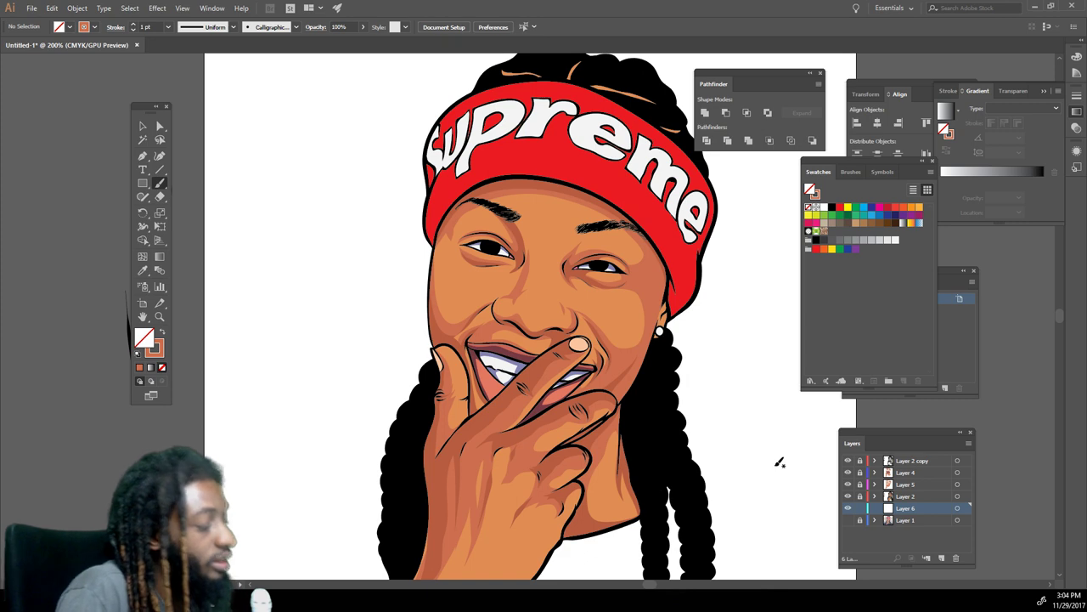
{"action": "scroll", "coordinate": [760, 446], "scroll_direction": "up", "scroll_amount": 1}
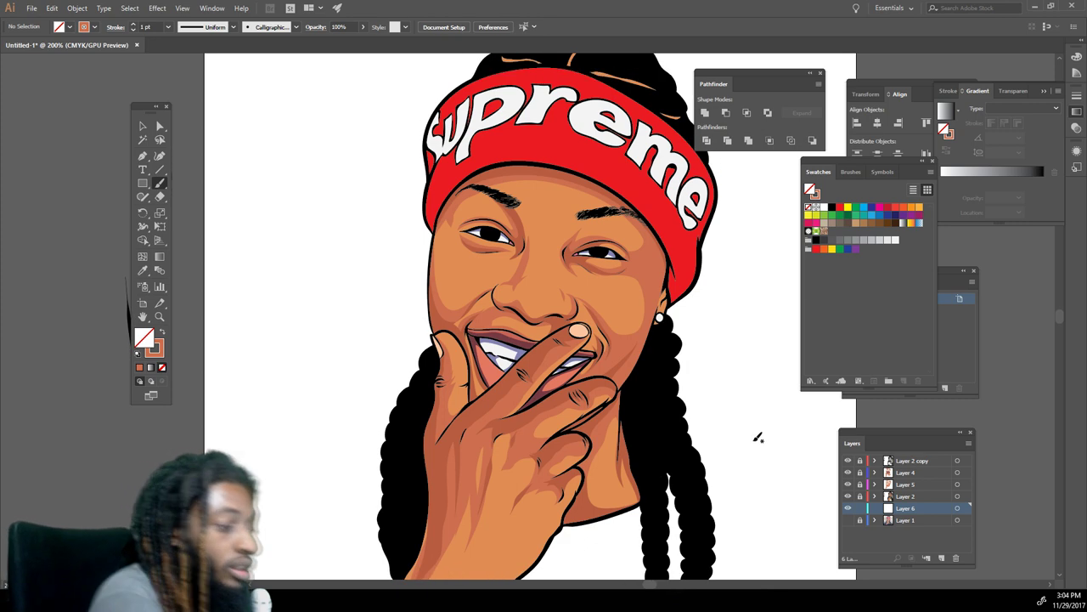
{"action": "left_click", "coordinate": [142, 270]}
{"action": "left_click", "coordinate": [505, 294]}
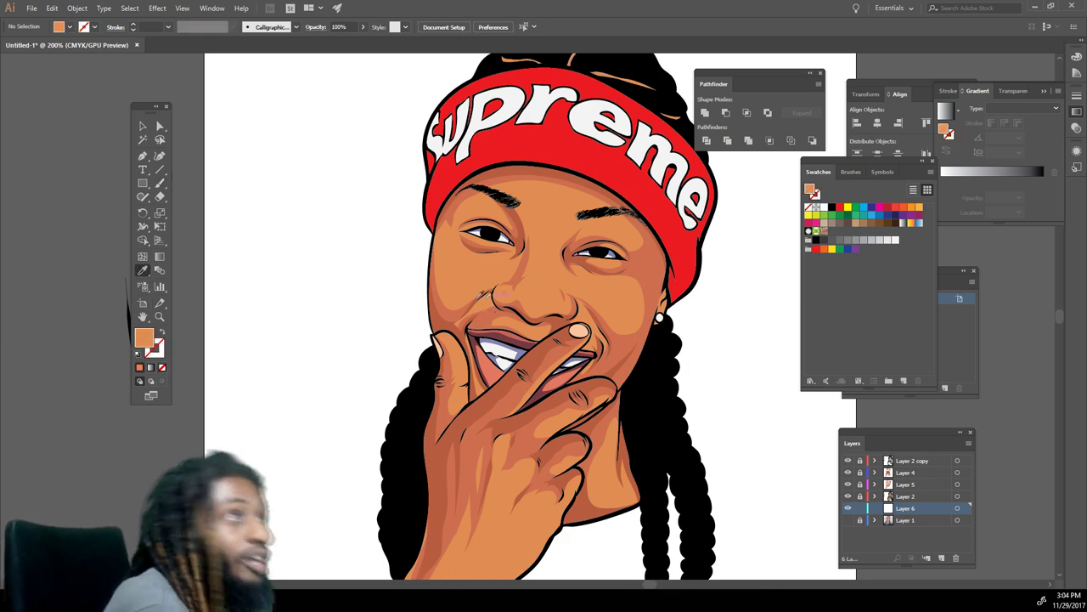
{"action": "double_click", "coordinate": [142, 342]}
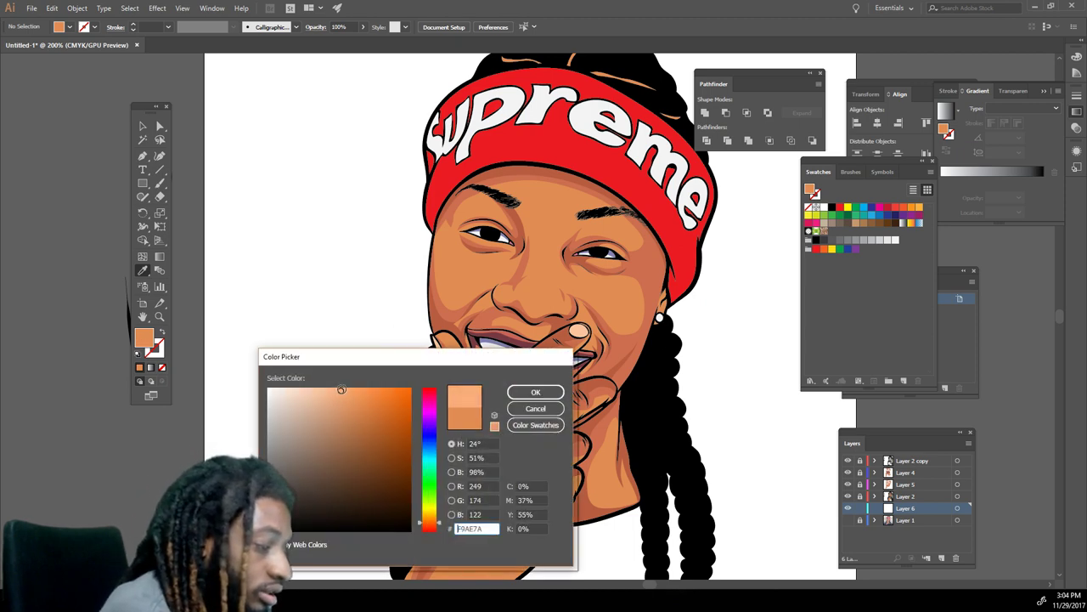
{"action": "left_click_drag", "start_coordinate": [427, 527], "coordinate": [427, 526]}
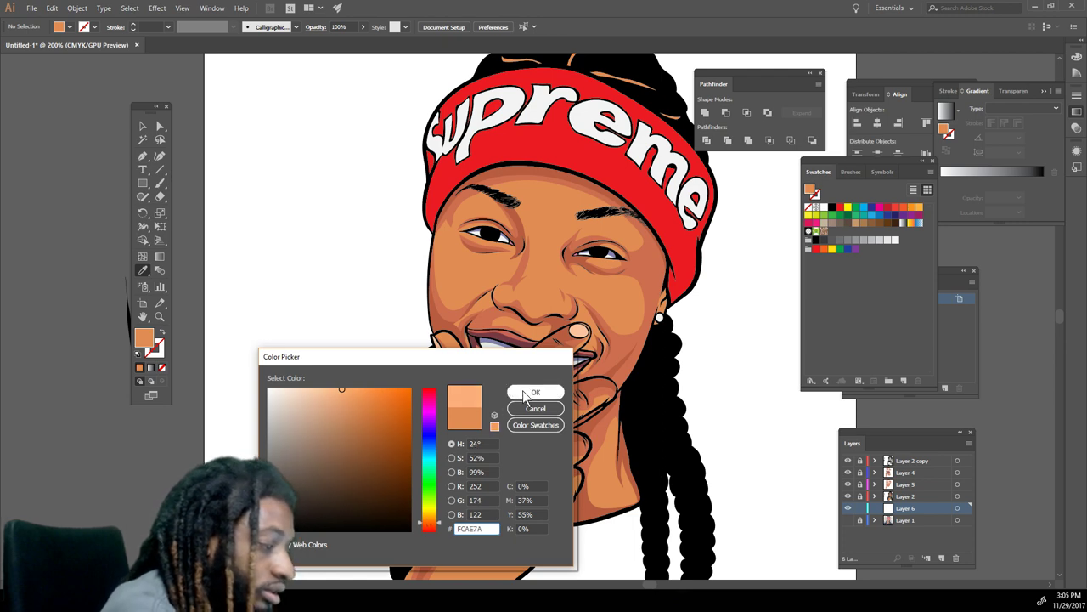
{"action": "left_click", "coordinate": [522, 391]}
- Use the light skin tone as the Paintbrush stroke without a fill and move Layer 6 directly below Layer 2 copy
{"action": "left_click", "coordinate": [159, 183]}
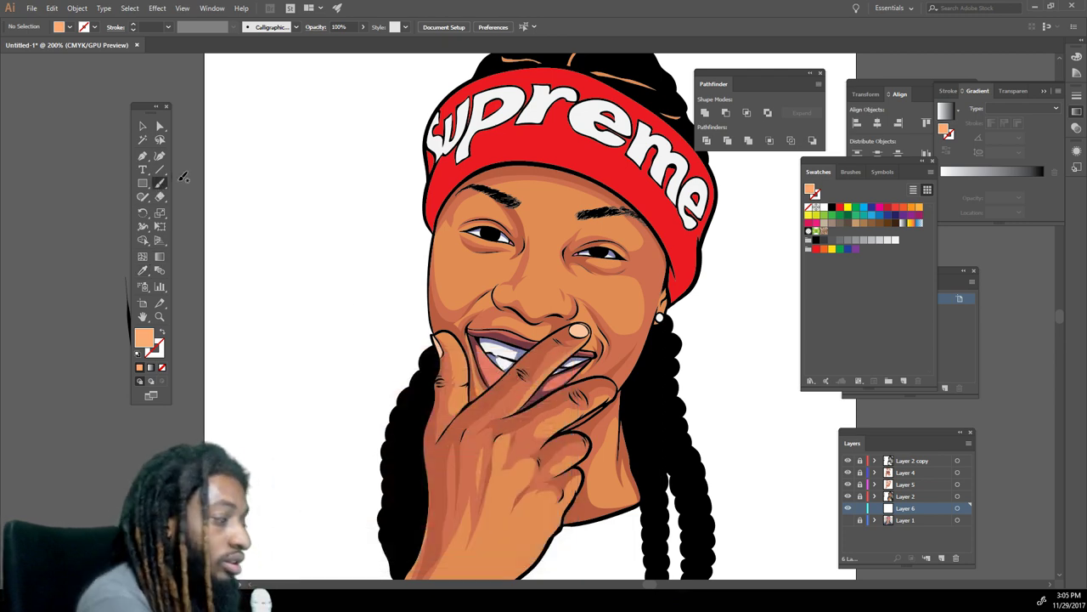
{"action": "key", "text": "ctrl+minus"}
{"action": "key", "text": "ctrl+equal"}
{"action": "key", "text": "ctrl+equal"}
{"action": "key", "text": "ctrl+equal"}
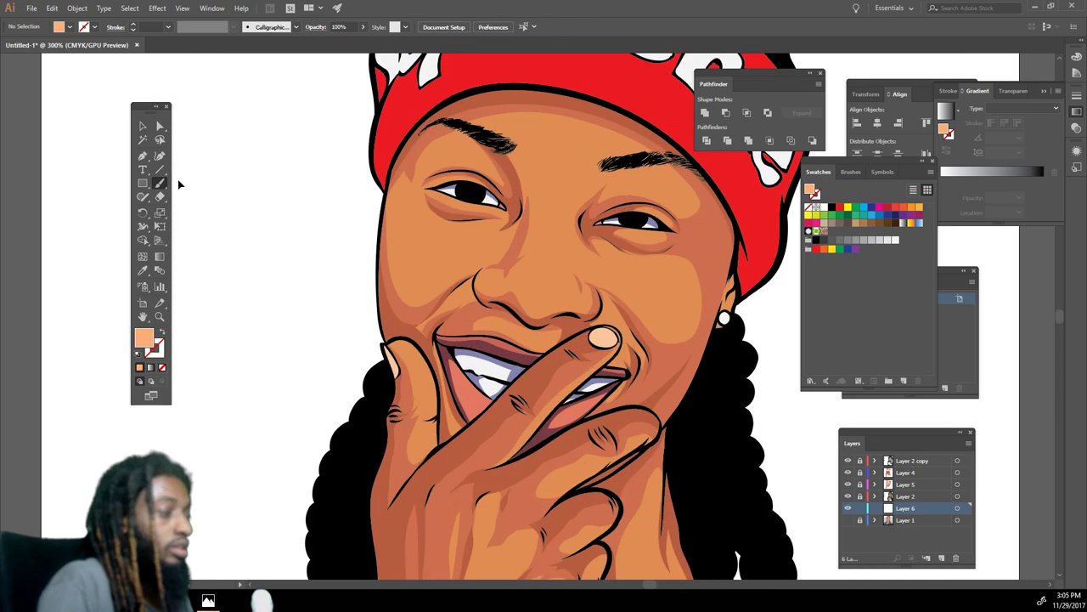
{"action": "scroll", "coordinate": [182, 177], "scroll_direction": "up", "scroll_amount": 3}
{"action": "mouse_move", "coordinate": [592, 416]}
{"action": "left_mouse_down"}
{"action": "mouse_move", "coordinate": [547, 380]}
{"action": "mouse_move", "coordinate": [545, 419]}
{"action": "mouse_move", "coordinate": [593, 419]}
{"action": "left_mouse_up"}
{"action": "left_click_drag", "start_coordinate": [910, 510], "coordinate": [909, 467]}
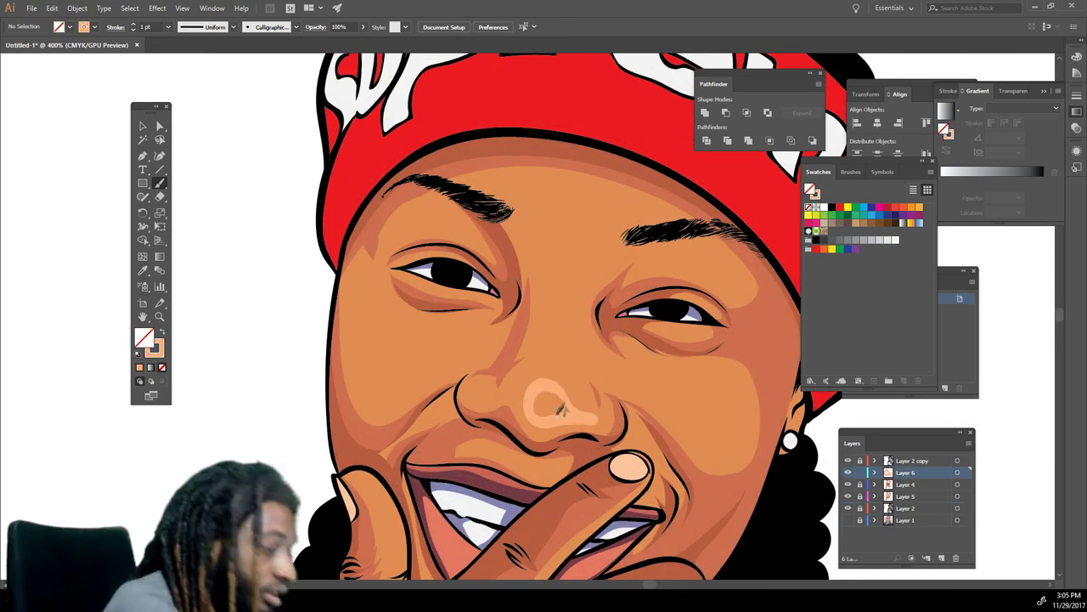
- Paint light skin highlights on the tip of the nose and down the nose bridge
{"action": "left_click_drag", "start_coordinate": [572, 409], "coordinate": [551, 404]}
{"action": "key", "text": "ctrl+minus"}
{"action": "key", "text": "ctrl+equal"}
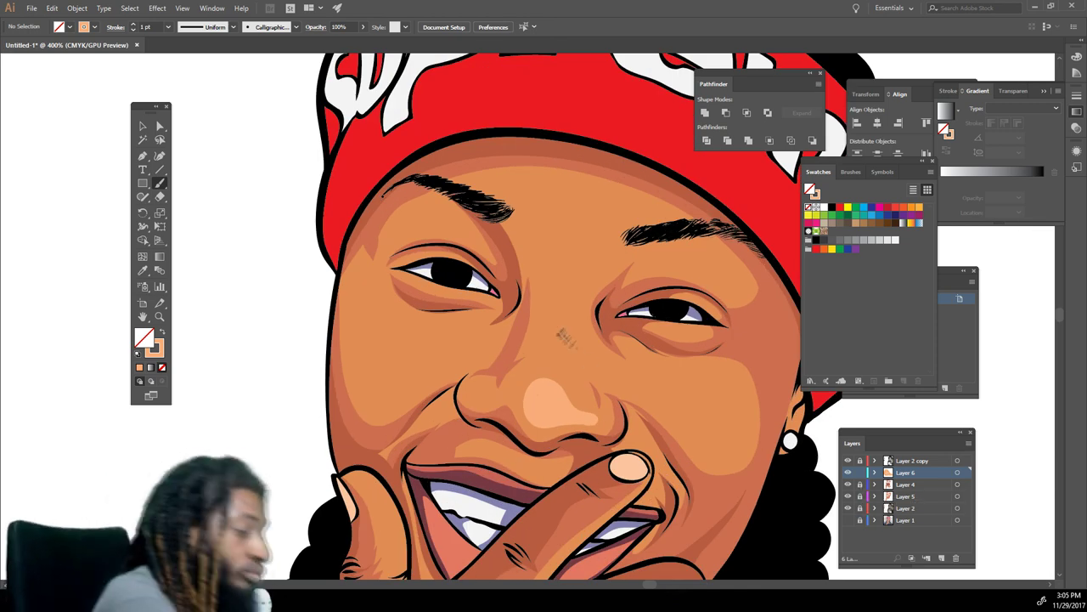
{"action": "left_click_drag", "start_coordinate": [558, 346], "coordinate": [556, 284]}
- Paint a light highlight on the earring-side cheek, undoing the first stroke and redrawing it as a broad teardrop shape
{"action": "mouse_move", "coordinate": [626, 358]}
{"action": "left_mouse_down"}
{"action": "mouse_move", "coordinate": [672, 402]}
{"action": "mouse_move", "coordinate": [757, 407]}
{"action": "mouse_move", "coordinate": [674, 383]}
{"action": "mouse_move", "coordinate": [673, 404]}
{"action": "mouse_move", "coordinate": [740, 427]}
{"action": "mouse_move", "coordinate": [737, 372]}
{"action": "mouse_move", "coordinate": [646, 376]}
{"action": "mouse_move", "coordinate": [609, 349]}
{"action": "left_mouse_up"}
{"action": "key", "text": "ctrl+z"}
{"action": "left_click_drag", "start_coordinate": [688, 397], "coordinate": [728, 408]}
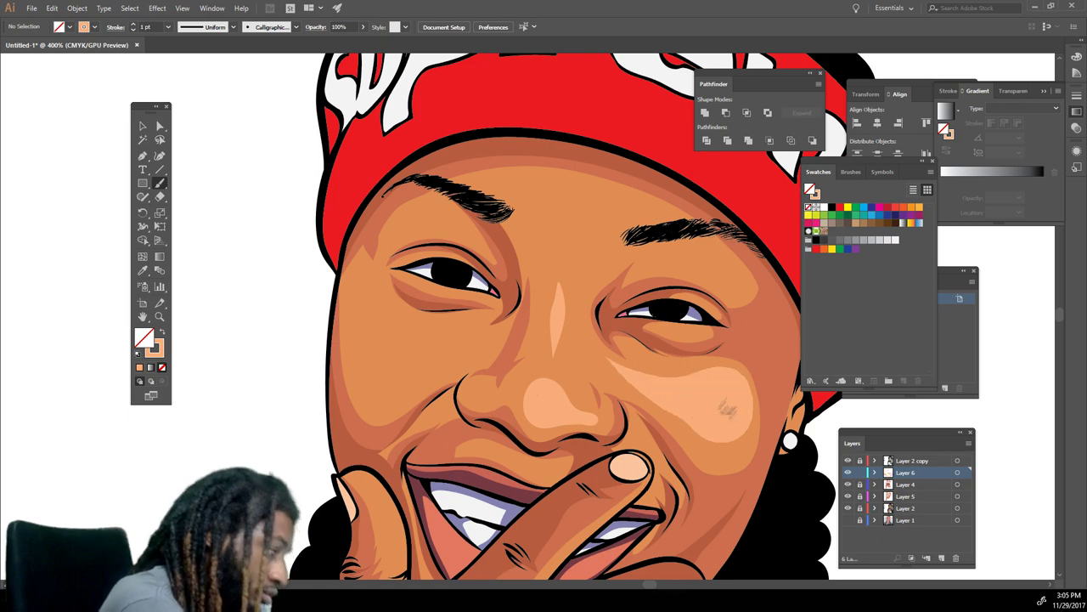
- Paint light highlights below the earring-side eye, beneath its eyebrow and across the middle of the forehead
{"action": "key", "text": "ctrl+minus"}
{"action": "key", "text": "ctrl+minus"}
{"action": "key", "text": "ctrl+minus"}
{"action": "key", "text": "ctrl+equal"}
{"action": "key", "text": "ctrl+equal"}
{"action": "key", "text": "ctrl+equal"}
{"action": "left_click_drag", "start_coordinate": [703, 314], "coordinate": [722, 316]}
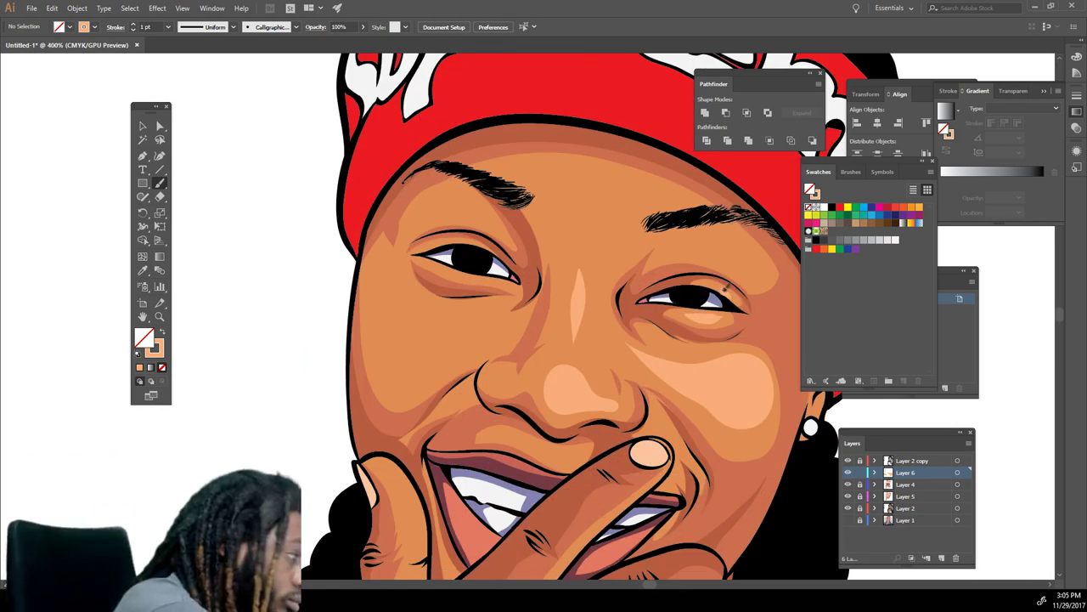
{"action": "mouse_move", "coordinate": [704, 244]}
{"action": "left_mouse_down"}
{"action": "mouse_move", "coordinate": [732, 265]}
{"action": "mouse_move", "coordinate": [695, 239]}
{"action": "mouse_move", "coordinate": [698, 223]}
{"action": "mouse_move", "coordinate": [718, 234]}
{"action": "mouse_move", "coordinate": [543, 186]}
{"action": "mouse_move", "coordinate": [646, 186]}
{"action": "mouse_move", "coordinate": [561, 179]}
{"action": "left_mouse_up"}
- Paint light highlights on the cheek opposite the earring and between that side's eye and eyebrow
{"action": "key", "text": "ctrl+minus"}
{"action": "key", "text": "ctrl+minus"}
{"action": "key", "text": "ctrl+minus"}
{"action": "key", "text": "ctrl+plus"}
{"action": "key", "text": "ctrl+plus"}
{"action": "key", "text": "ctrl+plus"}
{"action": "mouse_move", "coordinate": [450, 331]}
{"action": "left_mouse_down"}
{"action": "mouse_move", "coordinate": [375, 362]}
{"action": "mouse_move", "coordinate": [347, 308]}
{"action": "mouse_move", "coordinate": [434, 329]}
{"action": "mouse_move", "coordinate": [353, 338]}
{"action": "left_mouse_up"}
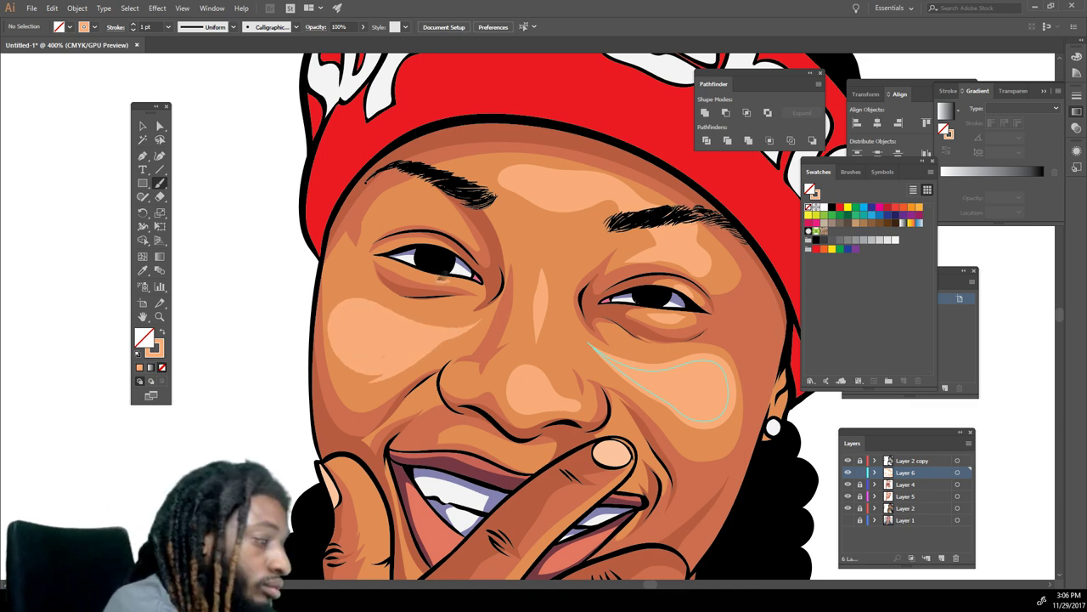
{"action": "left_click_drag", "start_coordinate": [461, 227], "coordinate": [406, 206]}
- Paint light skin highlights along the lower edges of the fingers and on the hand
{"action": "key", "text": "ctrl+minus"}
{"action": "key", "text": "ctrl+minus"}
{"action": "key", "text": "ctrl+minus"}
{"action": "key", "text": "ctrl+minus"}
{"action": "key", "text": "ctrl+equal"}
{"action": "key", "text": "ctrl+equal"}
{"action": "key", "text": "ctrl+equal"}
{"action": "key", "text": "ctrl+equal"}
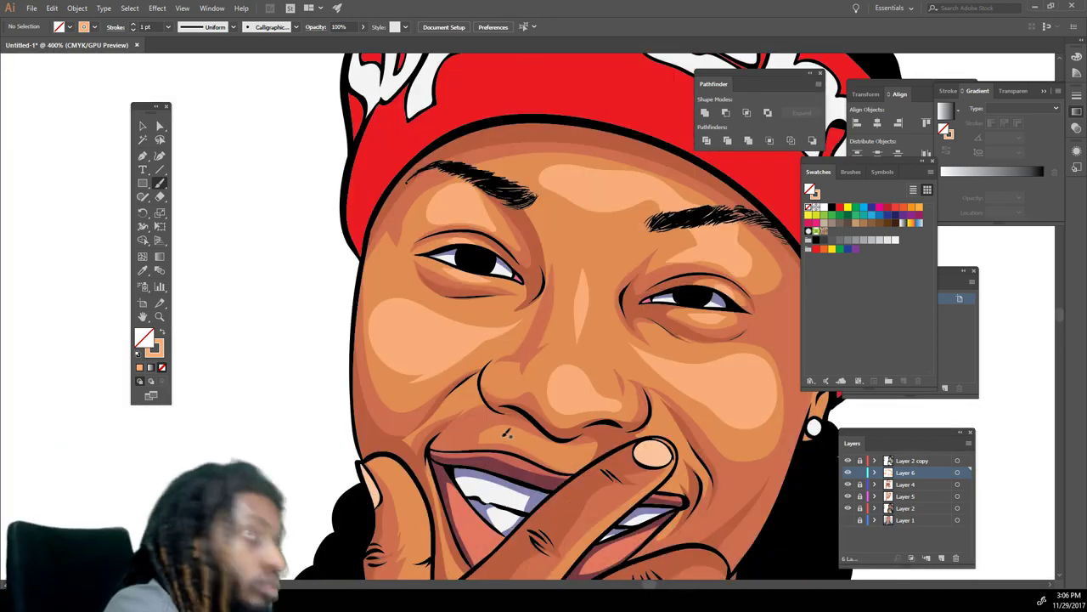
{"action": "scroll", "coordinate": [599, 408], "scroll_direction": "down", "scroll_amount": 5}
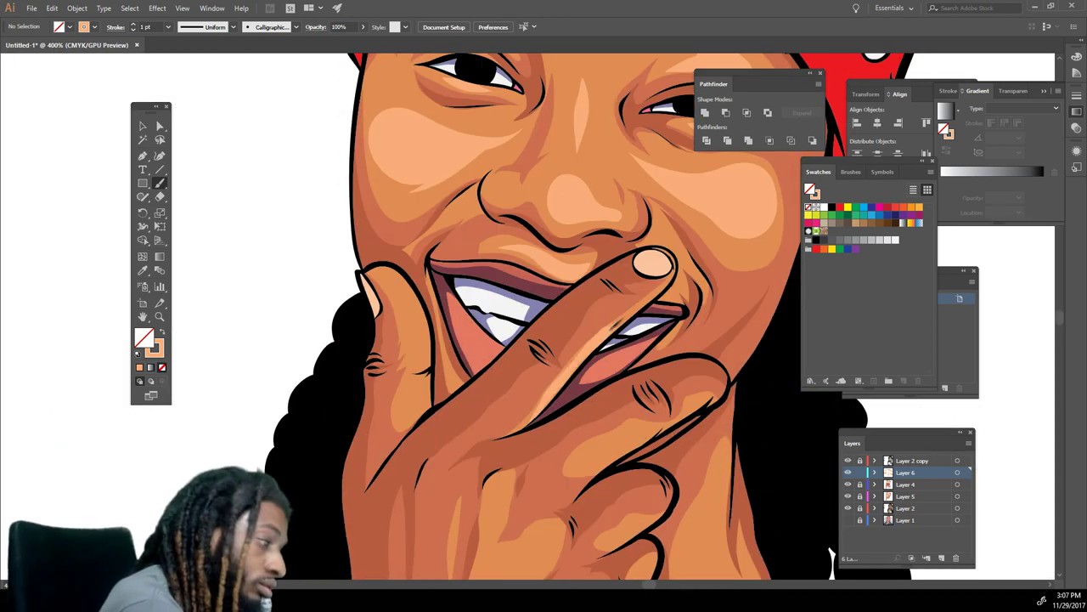
{"action": "scroll", "coordinate": [762, 444], "scroll_direction": "down", "scroll_amount": 2}
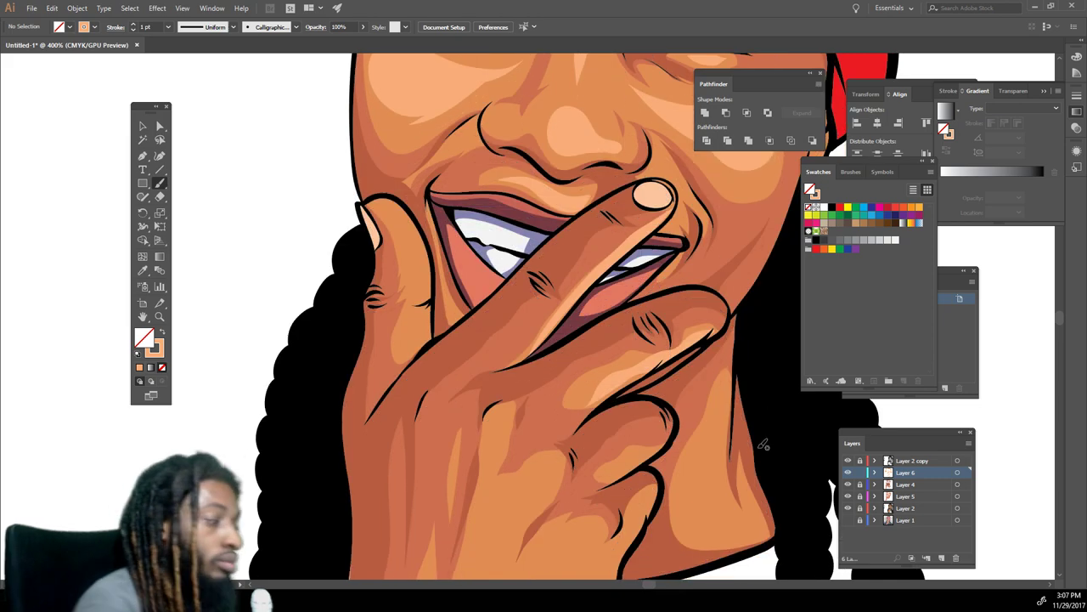
{"action": "scroll", "coordinate": [608, 477], "scroll_direction": "down", "scroll_amount": 2}
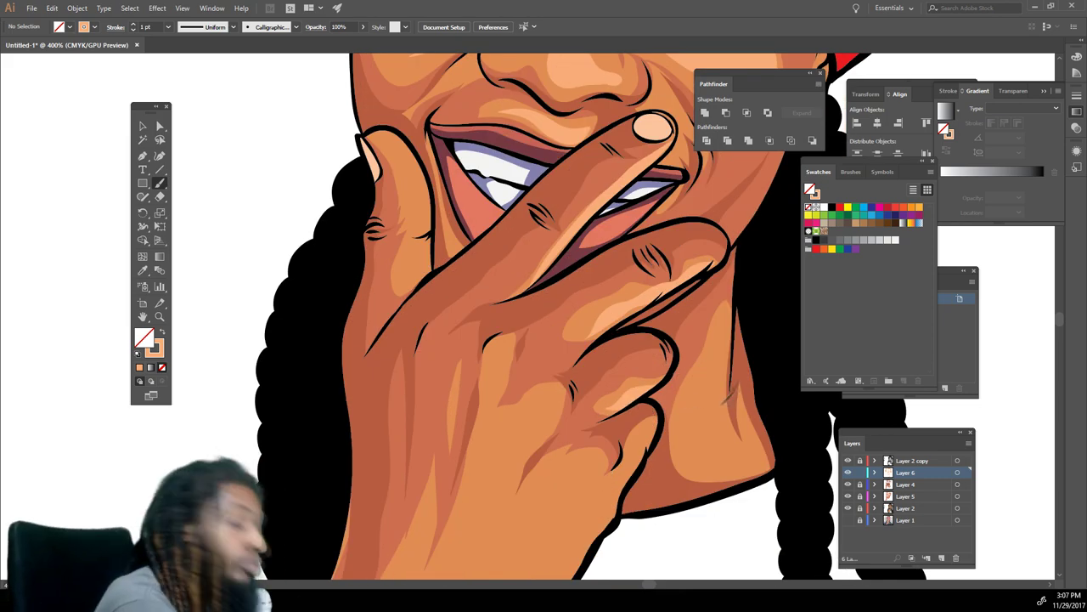
{"action": "scroll", "coordinate": [730, 285], "scroll_direction": "down", "scroll_amount": 2}
{"action": "left_click_drag", "start_coordinate": [569, 510], "coordinate": [652, 368]}
- Change the stroke colour to a pale pink and paint a highlight on the lower lip
{"action": "key", "text": "ctrl+minus"}
{"action": "key", "text": "ctrl+minus"}
{"action": "key", "text": "ctrl+minus"}
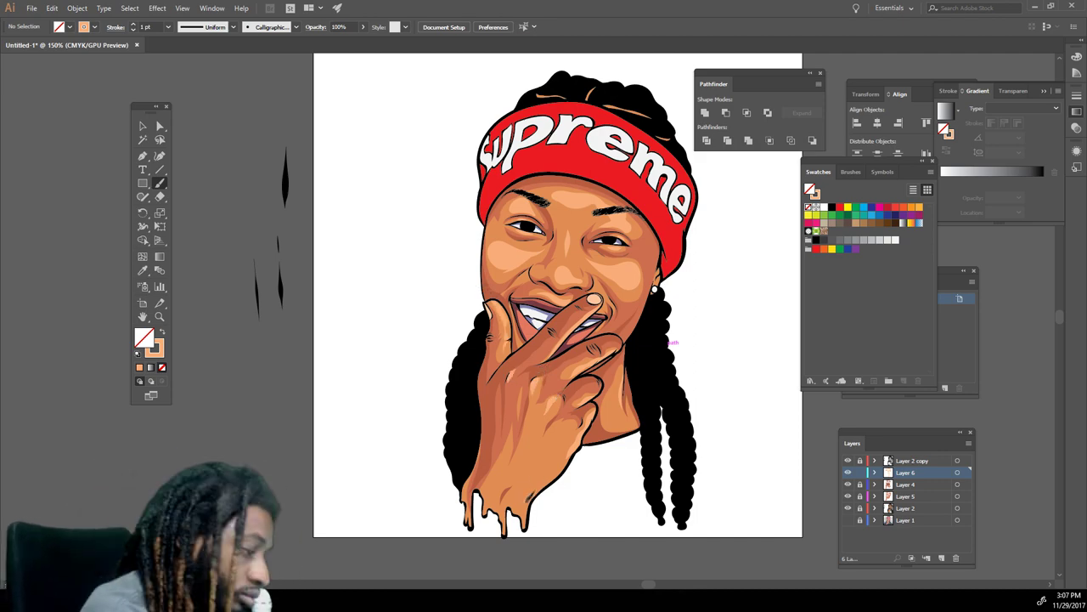
{"action": "key", "text": "ctrl+minus"}
{"action": "key", "text": "ctrl+plus"}
{"action": "key", "text": "ctrl+plus"}
{"action": "key", "text": "ctrl+plus"}
{"action": "key", "text": "ctrl+plus"}
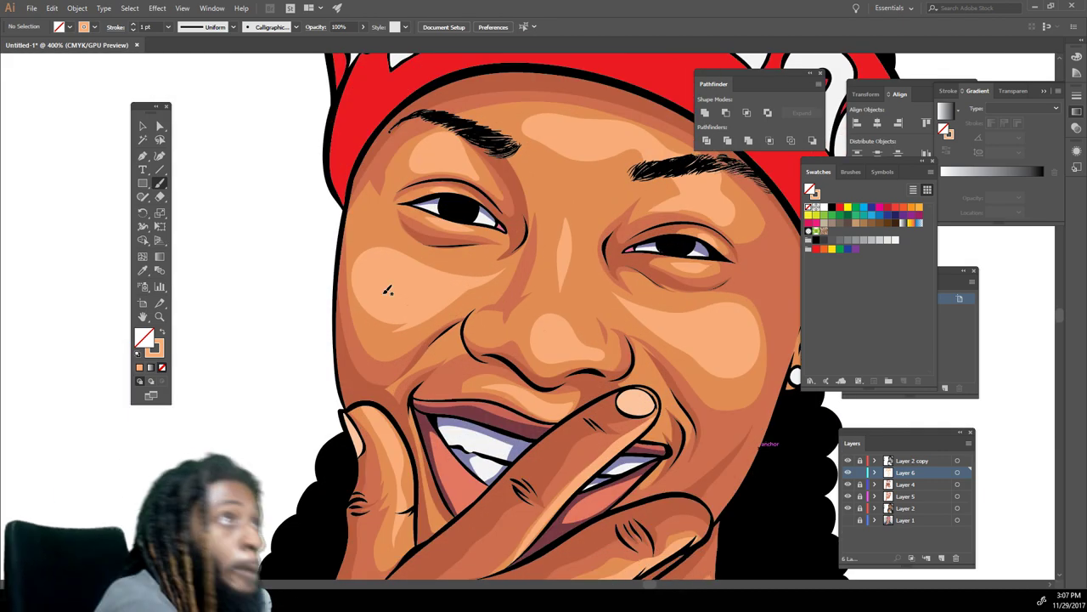
{"action": "double_click", "coordinate": [154, 348]}
{"action": "left_click_drag", "start_coordinate": [430, 521], "coordinate": [430, 532]}
{"action": "left_click_drag", "start_coordinate": [340, 388], "coordinate": [312, 388]}
{"action": "key", "text": "Return"}
{"action": "left_click_drag", "start_coordinate": [481, 496], "coordinate": [457, 472]}
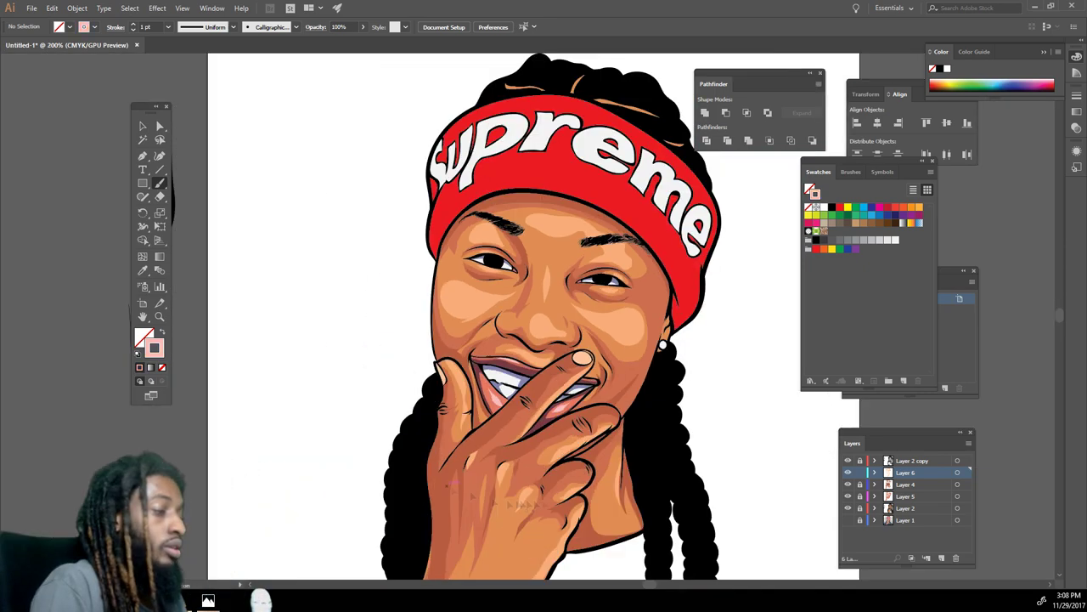
- Lock Layer 6, add a new layer above all others and reset the colours to white fill and black stroke
{"action": "key", "text": "ctrl+minus"}
{"action": "key", "text": "ctrl+minus"}
{"action": "key", "text": "ctrl+minus"}
{"action": "key", "text": "ctrl+plus"}
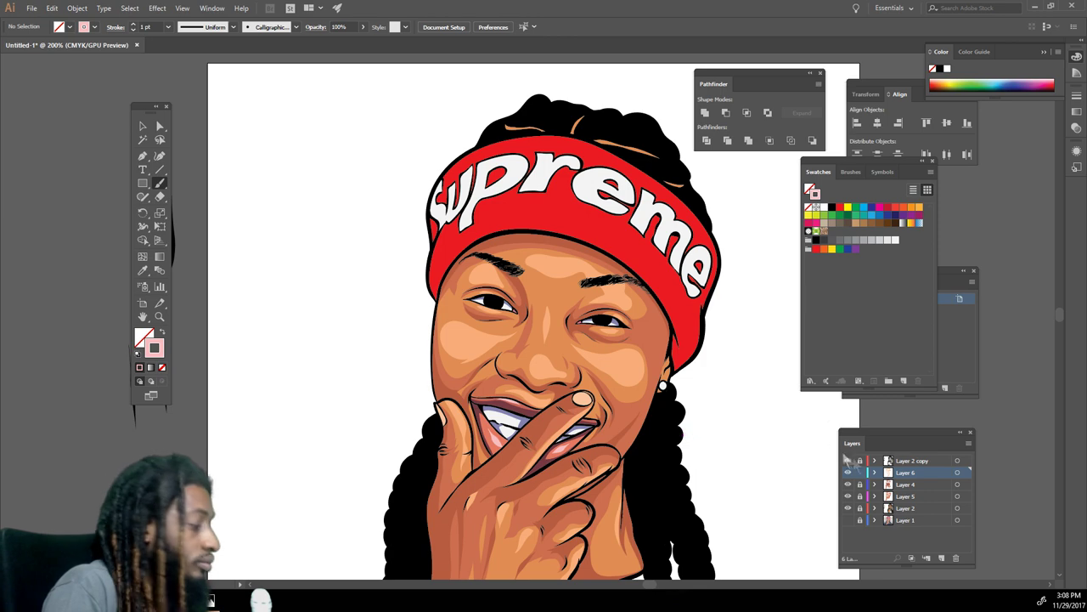
{"action": "left_click", "coordinate": [940, 556]}
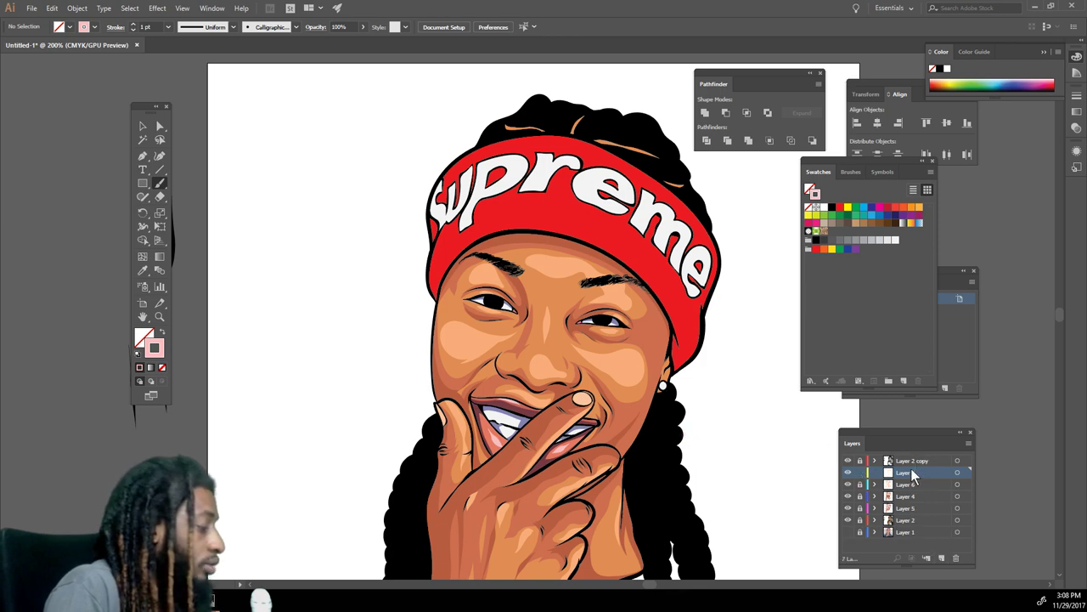
{"action": "left_click_drag", "start_coordinate": [913, 473], "coordinate": [918, 461]}
{"action": "key", "text": "ctrl+plus"}
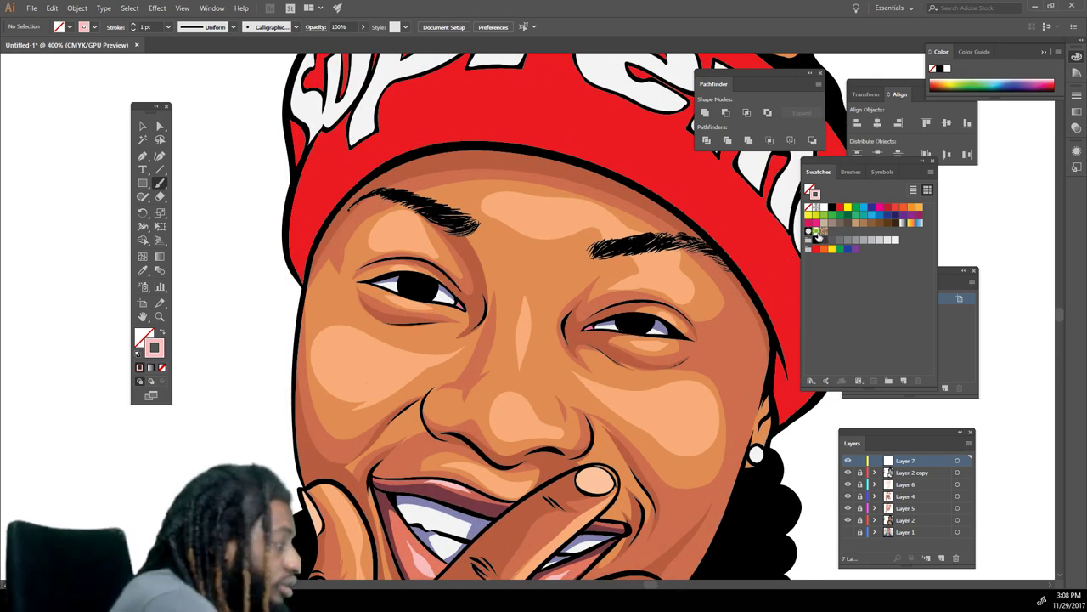
{"action": "left_click", "coordinate": [139, 354]}
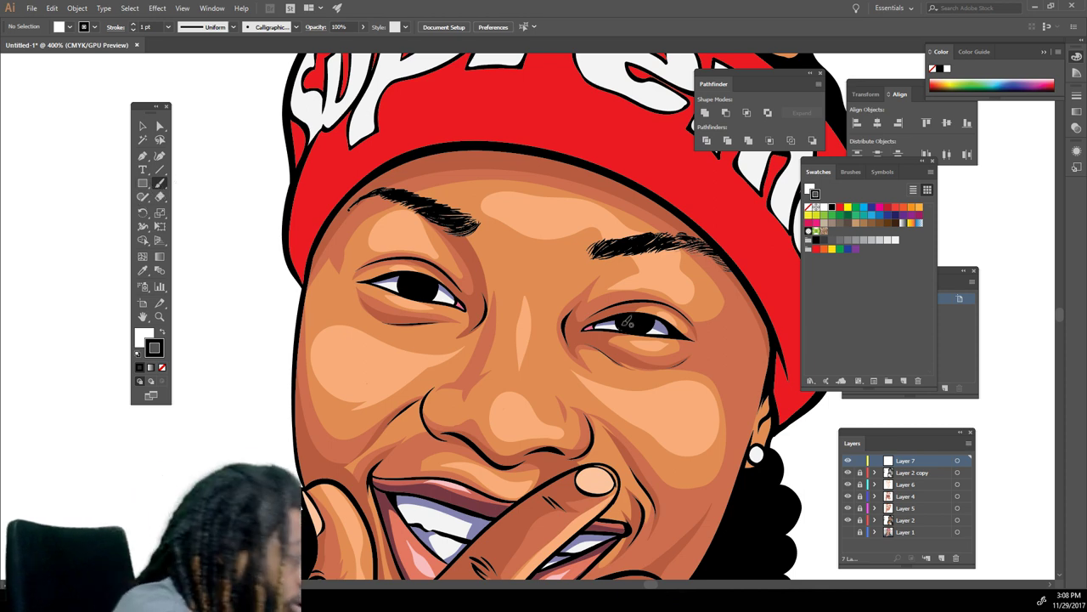
- Set the stroke to a dark grey swatch and paint small reflections inside the pupils of both eyes
{"action": "left_click_drag", "start_coordinate": [622, 326], "coordinate": [628, 315]}
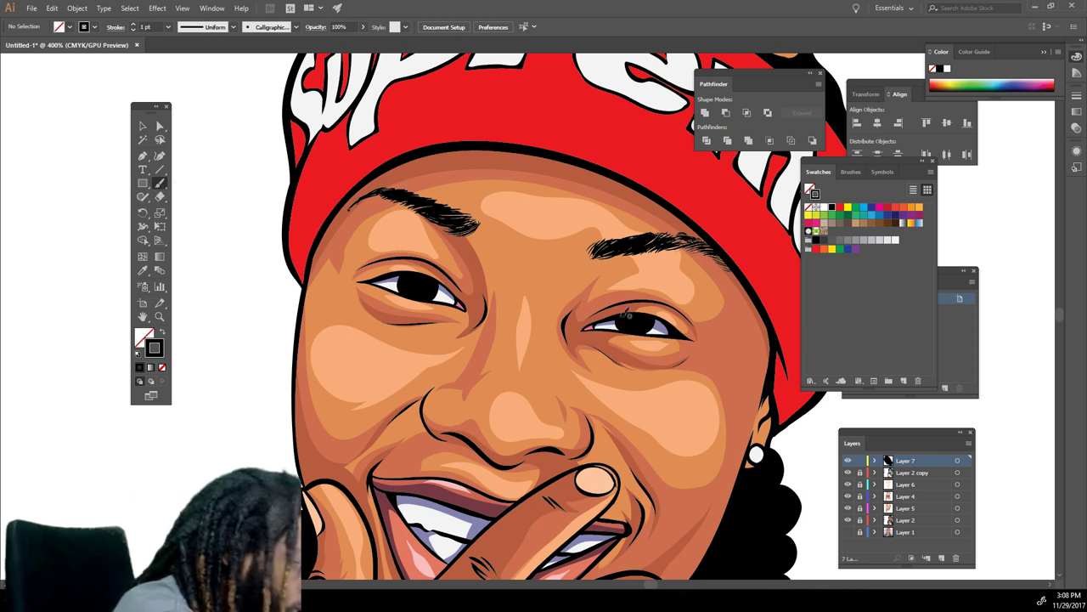
{"action": "left_click", "coordinate": [838, 241]}
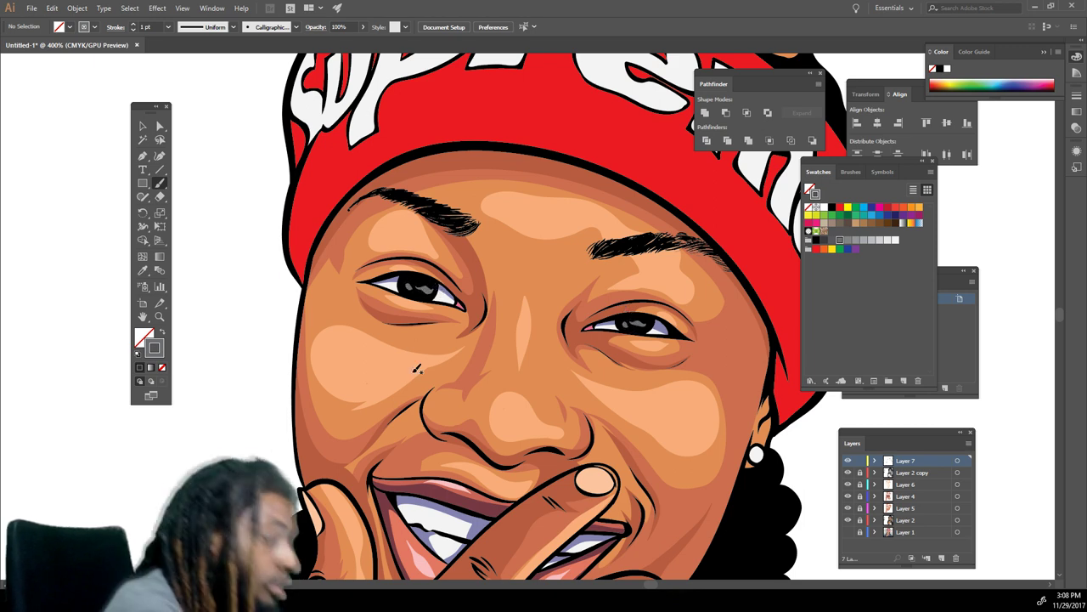
{"action": "key", "text": "ctrl+minus"}
{"action": "key", "text": "ctrl+minus"}
{"action": "key", "text": "ctrl+minus"}
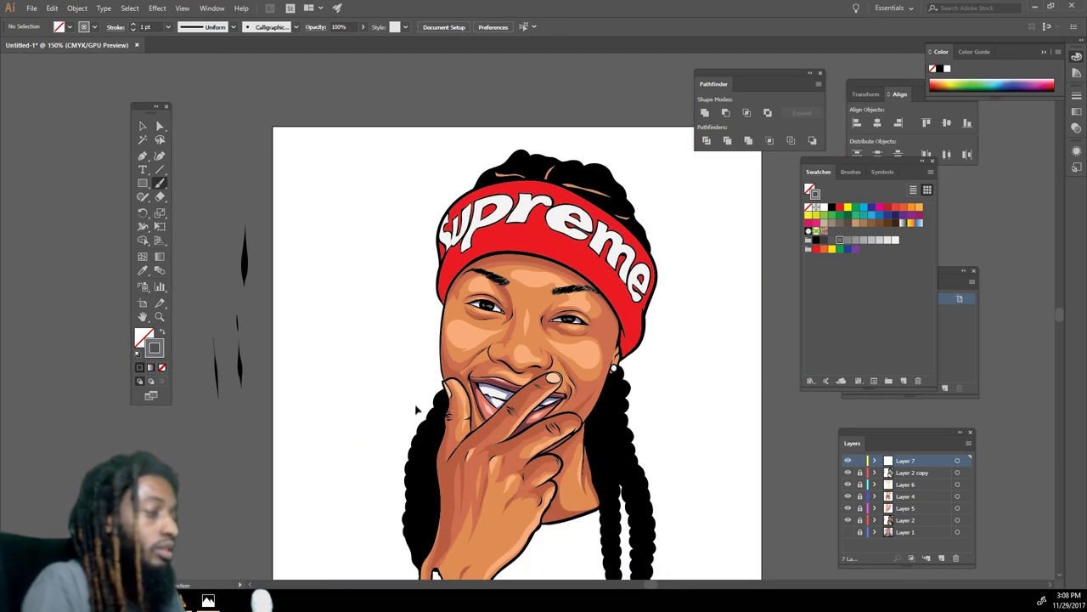
{"action": "scroll", "coordinate": [404, 412], "scroll_direction": "left", "scroll_amount": 1}
{"action": "scroll", "coordinate": [403, 413], "scroll_direction": "down", "scroll_amount": 1}
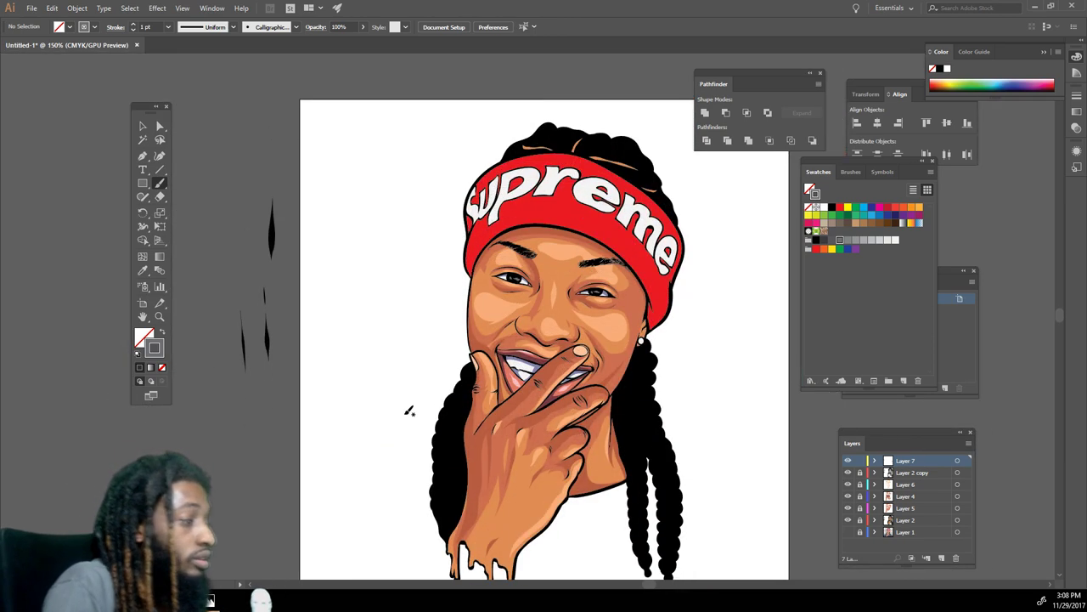
{"action": "scroll", "coordinate": [582, 450], "scroll_direction": "down", "scroll_amount": 1}
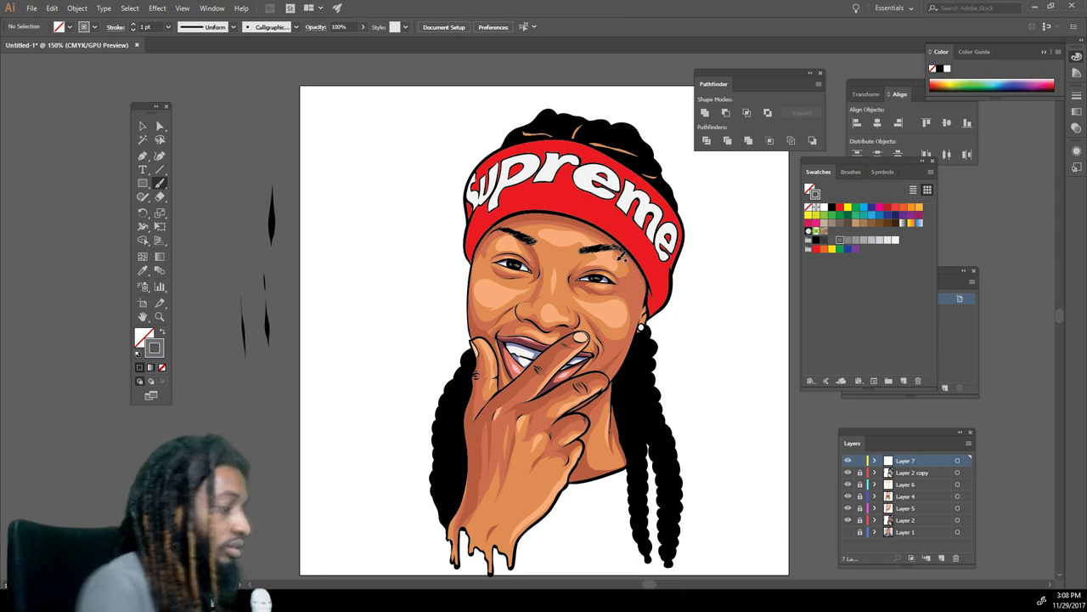
- Try dark grey highlight strokes on the upper part of the braid below the earring
{"action": "key", "text": "ctrl+minus"}
{"action": "key", "text": "ctrl+equal"}
{"action": "key", "text": "ctrl+equal"}
{"action": "scroll", "coordinate": [679, 290], "scroll_direction": "right", "scroll_amount": 2}
{"action": "scroll", "coordinate": [685, 290], "scroll_direction": "down", "scroll_amount": 5}
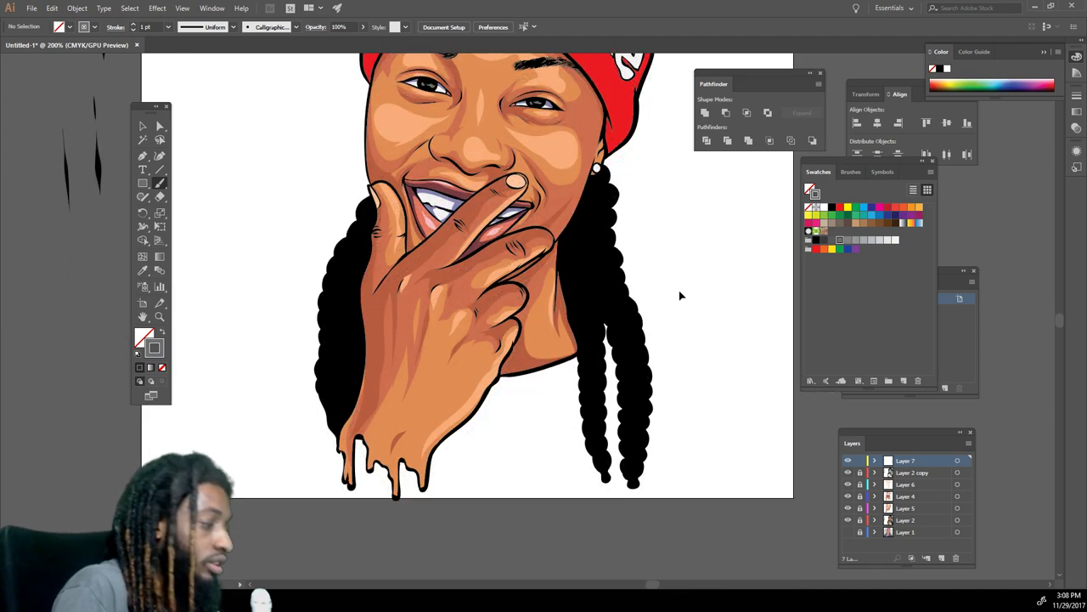
{"action": "key", "text": "ctrl+plus"}
{"action": "scroll", "coordinate": [685, 289], "scroll_direction": "up", "scroll_amount": 2}
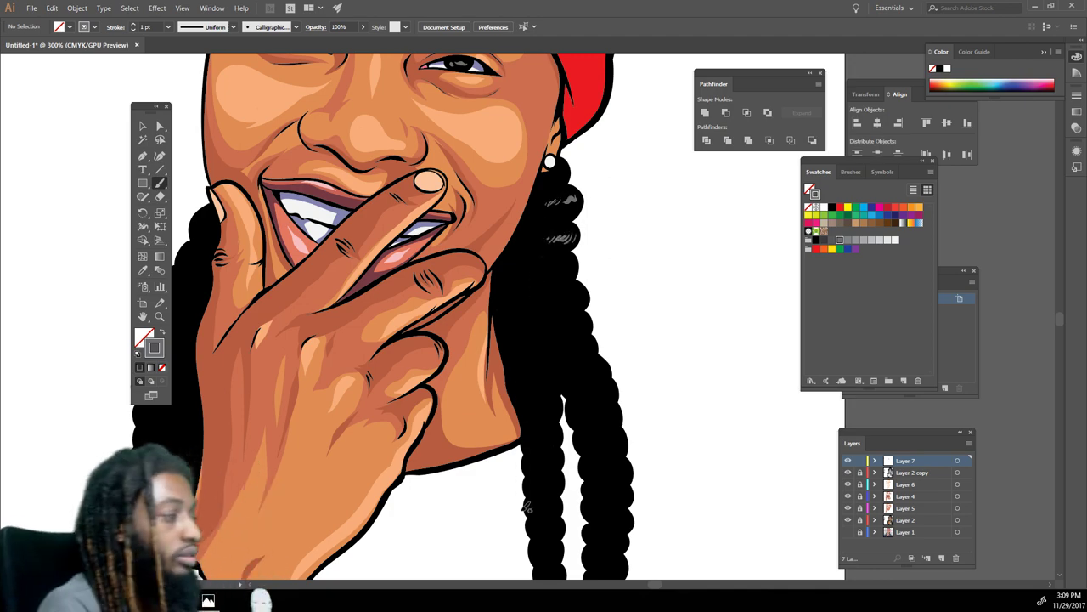
{"action": "key", "text": "ctrl+0"}
{"action": "key", "text": "ctrl+plus"}
{"action": "key", "text": "ctrl+plus"}
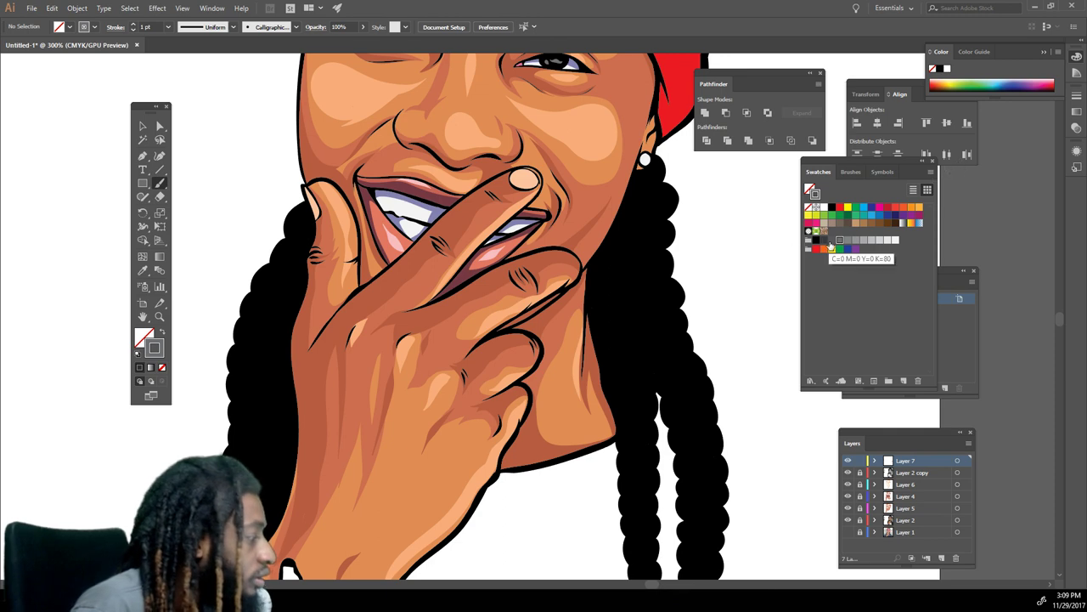
- Set the stroke colour to dark blue (R 36, G 57, B 91) and paint highlights down the upper braid below the earring
{"action": "double_click", "coordinate": [154, 348]}
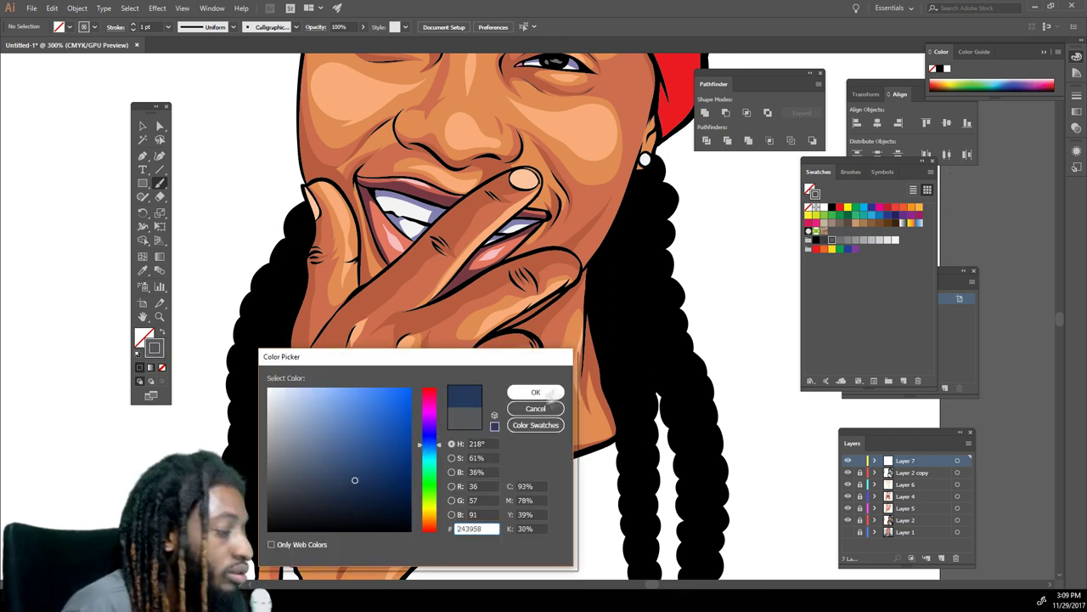
{"action": "left_click", "coordinate": [543, 393]}
{"action": "mouse_move", "coordinate": [670, 197]}
{"action": "left_mouse_down"}
{"action": "mouse_move", "coordinate": [648, 204]}
{"action": "mouse_move", "coordinate": [649, 238]}
{"action": "left_mouse_up"}
{"action": "left_click_drag", "start_coordinate": [676, 292], "coordinate": [656, 296]}
{"action": "left_click_drag", "start_coordinate": [664, 268], "coordinate": [647, 266]}
{"action": "mouse_move", "coordinate": [679, 322]}
{"action": "left_mouse_down"}
{"action": "mouse_move", "coordinate": [609, 519]}
{"action": "mouse_move", "coordinate": [528, 566]}
{"action": "mouse_move", "coordinate": [685, 281]}
{"action": "mouse_move", "coordinate": [683, 343]}
{"action": "left_mouse_up"}
- Continue the dark blue highlight strokes down the middle and lower segments of the outer braid
{"action": "scroll", "coordinate": [682, 293], "scroll_direction": "down", "scroll_amount": 3}
{"action": "left_click_drag", "start_coordinate": [704, 283], "coordinate": [676, 289]}
{"action": "left_click_drag", "start_coordinate": [682, 263], "coordinate": [670, 266]}
{"action": "mouse_move", "coordinate": [716, 370]}
{"action": "left_mouse_down"}
{"action": "mouse_move", "coordinate": [688, 375]}
{"action": "mouse_move", "coordinate": [700, 404]}
{"action": "left_mouse_up"}
{"action": "left_click_drag", "start_coordinate": [721, 418], "coordinate": [701, 422]}
{"action": "mouse_move", "coordinate": [722, 440]}
{"action": "left_mouse_down"}
{"action": "mouse_move", "coordinate": [699, 445]}
{"action": "mouse_move", "coordinate": [699, 473]}
{"action": "left_mouse_up"}
{"action": "mouse_move", "coordinate": [712, 501]}
{"action": "left_mouse_down"}
{"action": "mouse_move", "coordinate": [700, 510]}
{"action": "mouse_move", "coordinate": [722, 538]}
{"action": "left_mouse_up"}
- Paint dark blue highlights on the segments of the inner braid and of the braid behind the hand
{"action": "key", "text": "ctrl+minus"}
{"action": "key", "text": "ctrl+minus"}
{"action": "key", "text": "ctrl+plus"}
{"action": "key", "text": "ctrl+plus"}
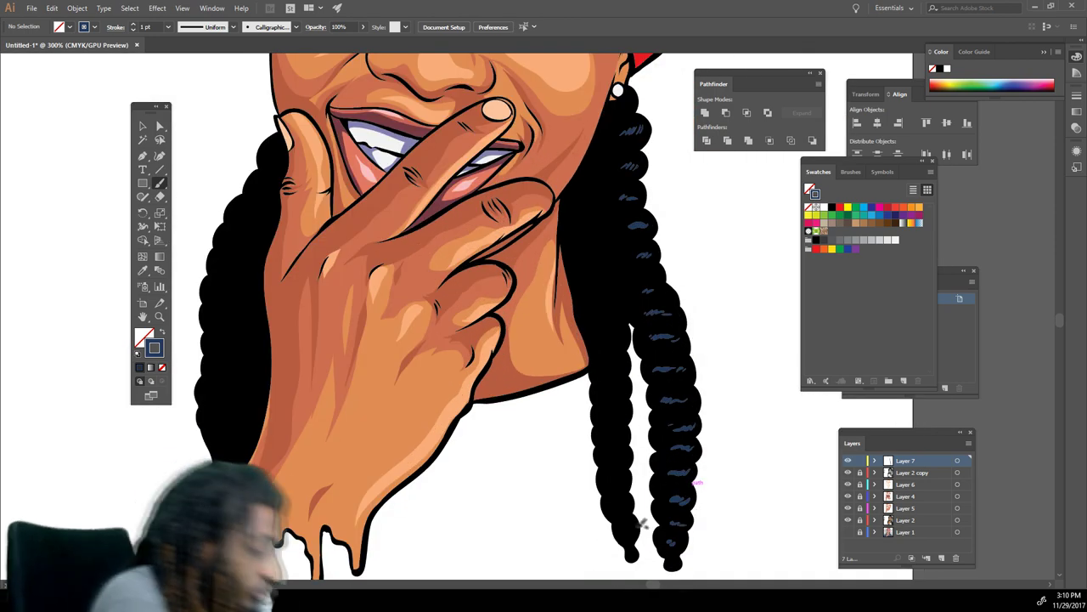
{"action": "left_click_drag", "start_coordinate": [625, 499], "coordinate": [607, 503]}
{"action": "mouse_move", "coordinate": [621, 477]}
{"action": "left_mouse_down"}
{"action": "mouse_move", "coordinate": [627, 450]}
{"action": "mouse_move", "coordinate": [608, 446]}
{"action": "mouse_move", "coordinate": [606, 392]}
{"action": "left_mouse_up"}
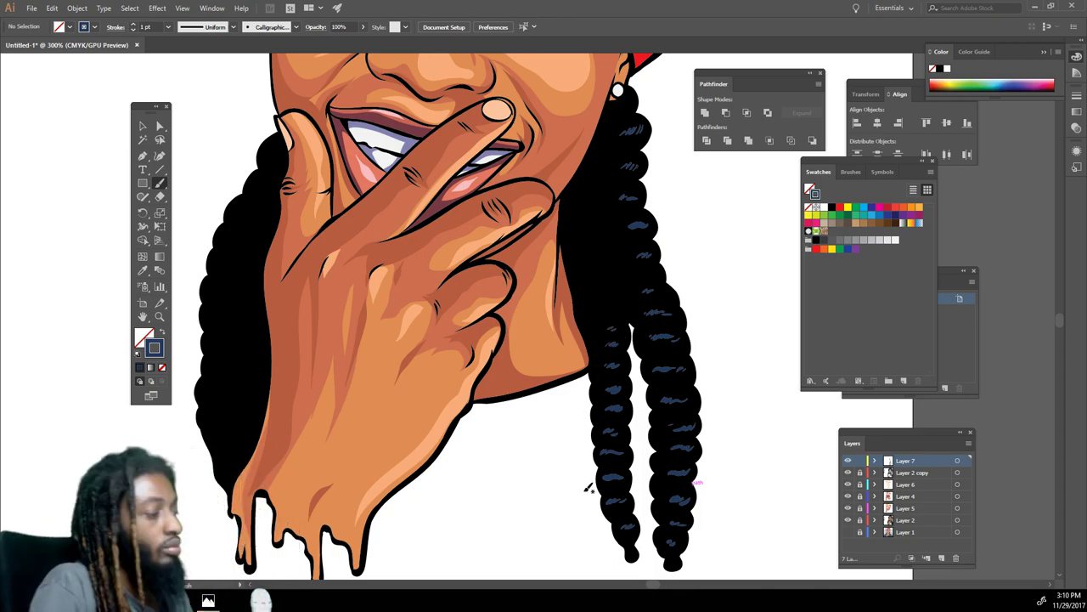
{"action": "key", "text": "ctrl+minus"}
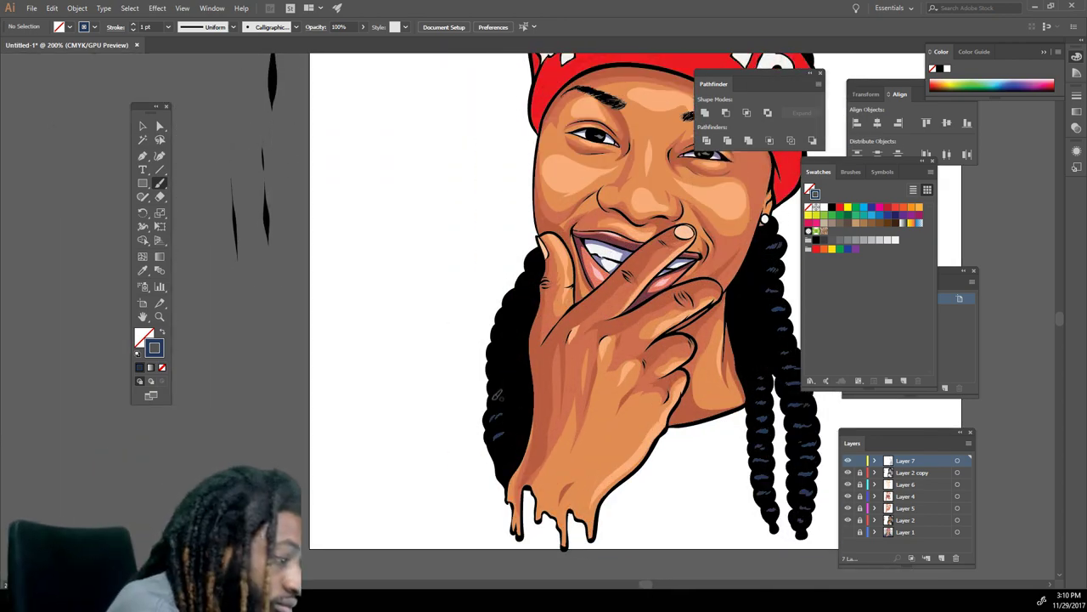
- Paint dark blue highlight strokes on the braided hair rows above the headband
{"action": "key", "text": "ctrl+minus"}
{"action": "left_click_drag", "start_coordinate": [794, 351], "coordinate": [719, 459]}
{"action": "key", "text": "ctrl+plus"}
{"action": "key", "text": "ctrl+plus"}
{"action": "left_click_drag", "start_coordinate": [788, 280], "coordinate": [720, 451]}
{"action": "left_click_drag", "start_coordinate": [612, 184], "coordinate": [565, 190]}
{"action": "left_click_drag", "start_coordinate": [559, 191], "coordinate": [547, 193]}
{"action": "left_click_drag", "start_coordinate": [548, 194], "coordinate": [536, 199]}
{"action": "left_click_drag", "start_coordinate": [665, 254], "coordinate": [657, 249]}
{"action": "left_click_drag", "start_coordinate": [654, 254], "coordinate": [641, 248]}
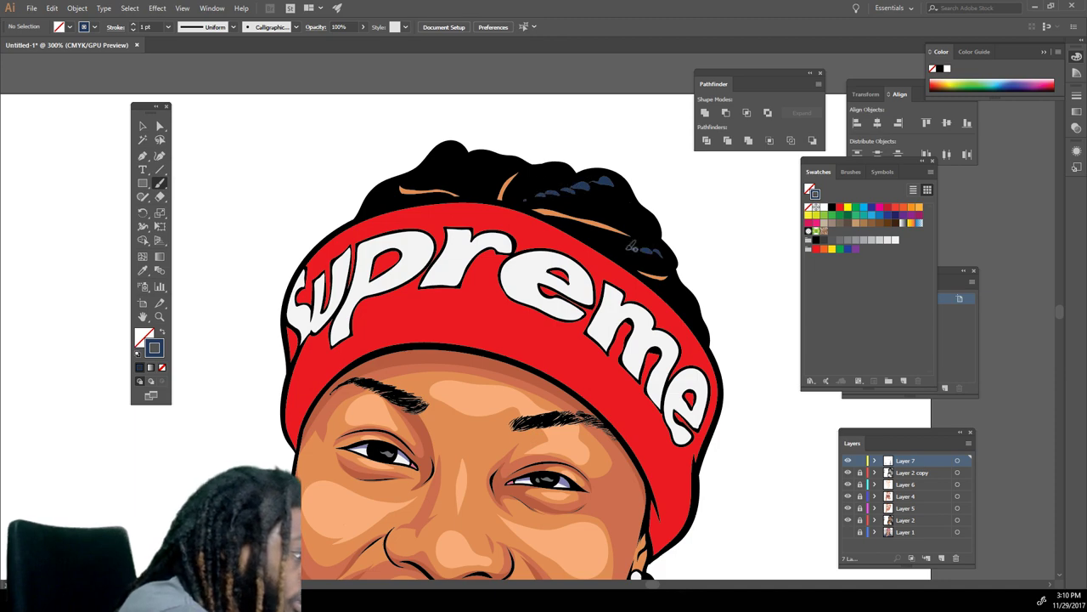
{"action": "left_click_drag", "start_coordinate": [467, 177], "coordinate": [447, 149]}
{"action": "left_click_drag", "start_coordinate": [413, 204], "coordinate": [389, 189]}
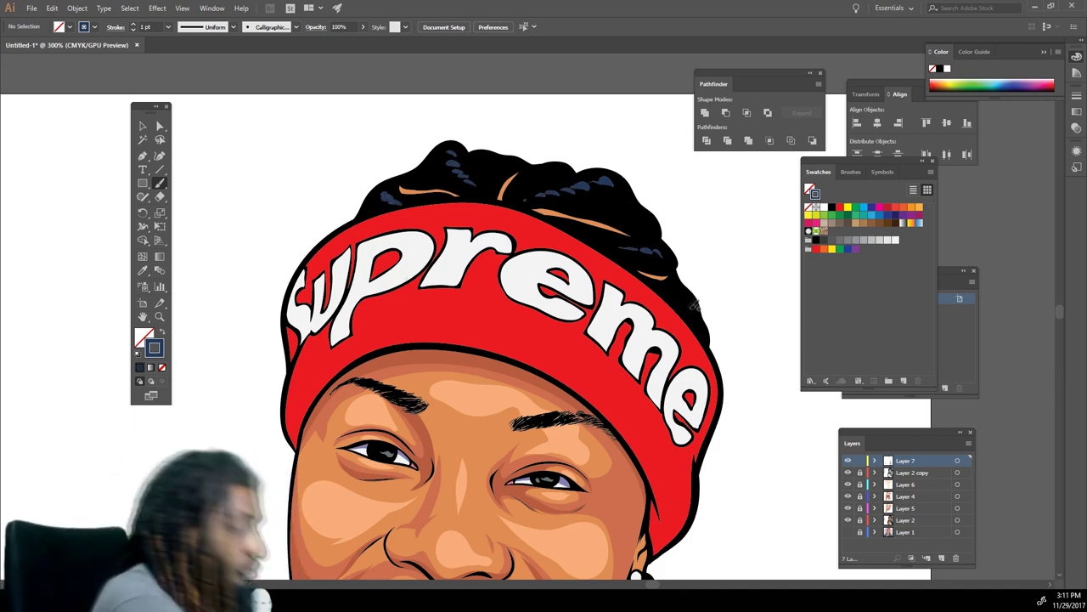
- Lock Layer 7, add a new layer and move it directly below Layer 2 copy
{"action": "key", "text": "ctrl+minus"}
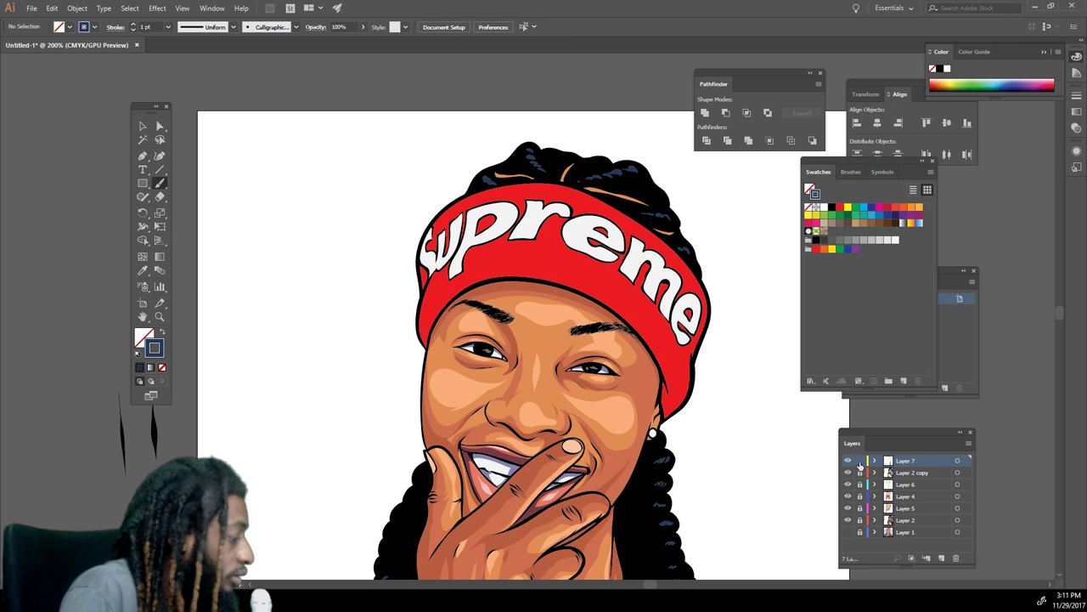
{"action": "left_click", "coordinate": [942, 558]}
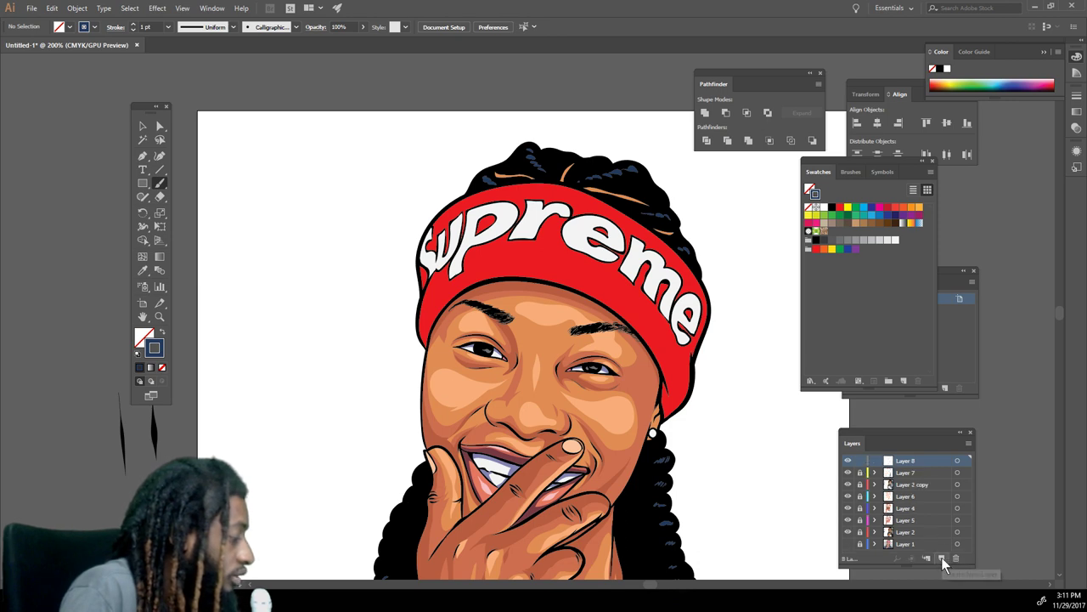
{"action": "left_click_drag", "start_coordinate": [916, 458], "coordinate": [913, 489]}
- Sample the headband's red and change it to a darker, slightly purplish red for the shadows
{"action": "key", "text": "ctrl+plus"}
{"action": "key", "text": "ctrl+plus"}
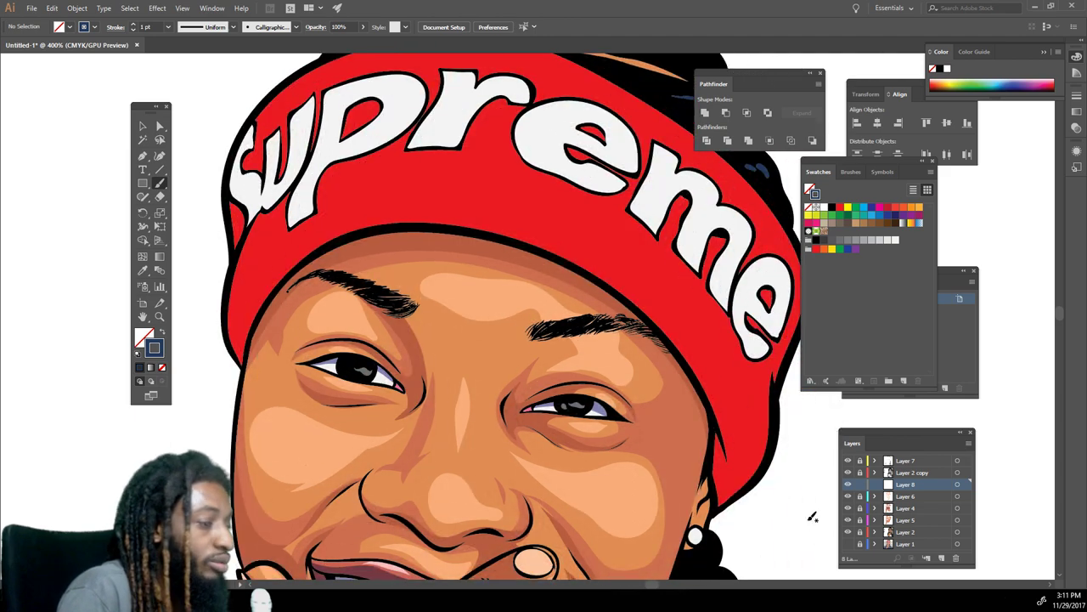
{"action": "scroll", "coordinate": [812, 516], "scroll_direction": "up", "scroll_amount": 1}
{"action": "left_click", "coordinate": [143, 270]}
{"action": "left_click", "coordinate": [716, 425]}
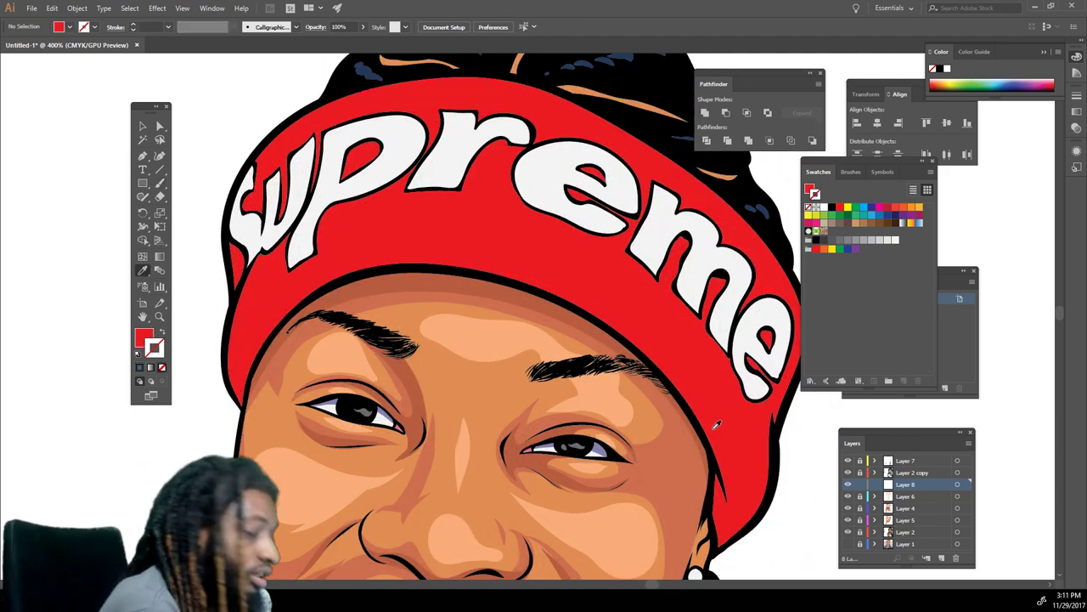
{"action": "double_click", "coordinate": [143, 340]}
{"action": "mouse_move", "coordinate": [430, 424]}
{"action": "left_mouse_down"}
{"action": "mouse_move", "coordinate": [431, 388]}
{"action": "mouse_move", "coordinate": [404, 465]}
{"action": "mouse_move", "coordinate": [401, 450]}
{"action": "left_mouse_up"}
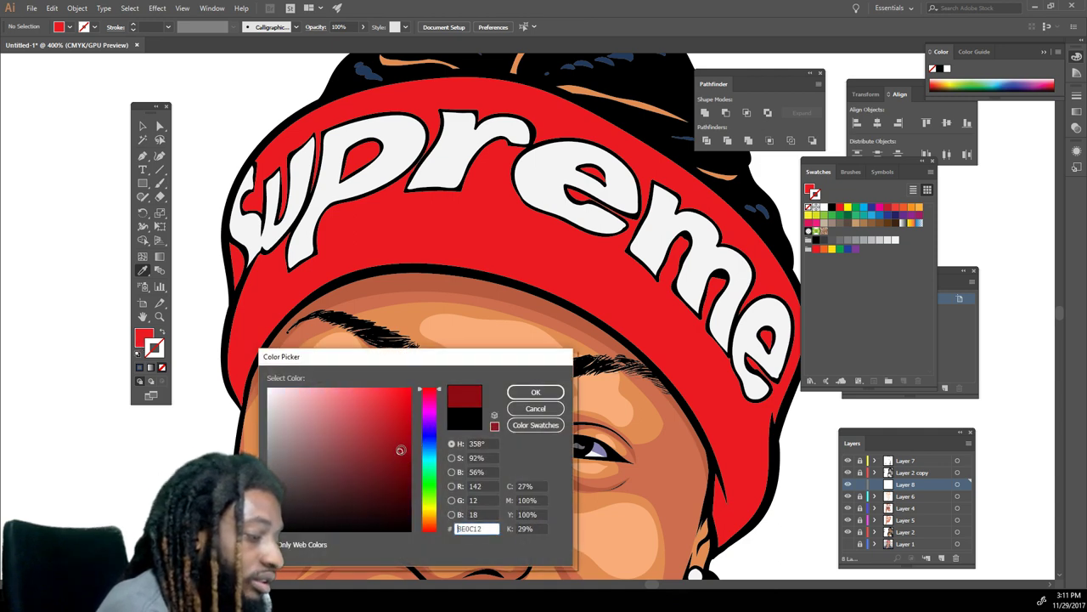
{"action": "left_click_drag", "start_coordinate": [428, 401], "coordinate": [429, 406]}
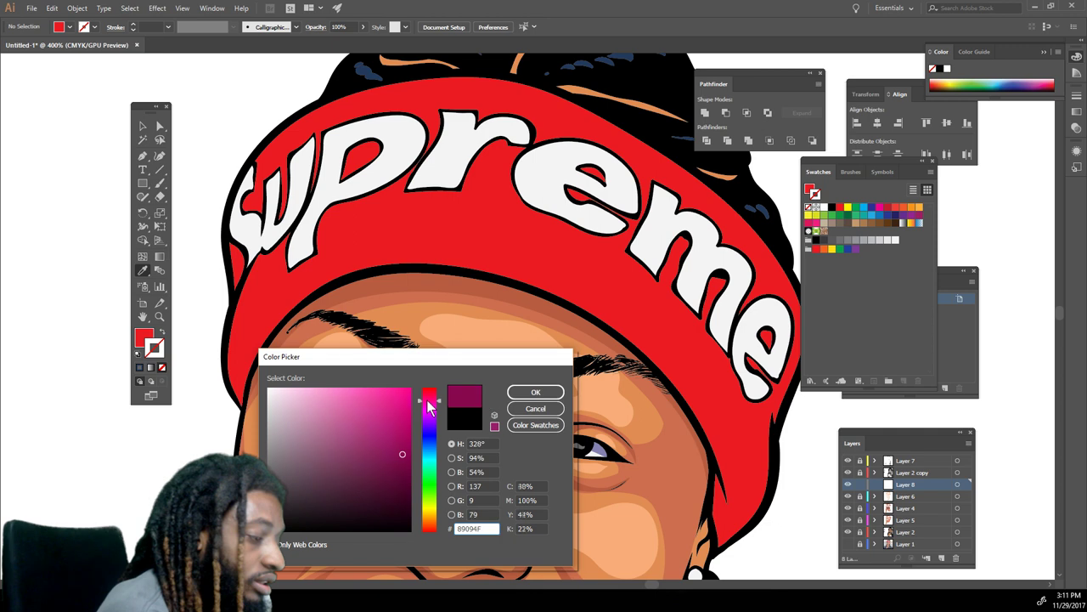
{"action": "key", "text": "Return"}
- Paint dark red shadows with the Paintbrush along the headband's lower edge and side ends
{"action": "key", "text": "b"}
{"action": "mouse_move", "coordinate": [227, 356]}
{"action": "left_mouse_down"}
{"action": "mouse_move", "coordinate": [272, 319]}
{"action": "mouse_move", "coordinate": [527, 257]}
{"action": "mouse_move", "coordinate": [709, 421]}
{"action": "mouse_move", "coordinate": [765, 505]}
{"action": "mouse_move", "coordinate": [722, 543]}
{"action": "mouse_move", "coordinate": [721, 491]}
{"action": "mouse_move", "coordinate": [672, 387]}
{"action": "mouse_move", "coordinate": [528, 277]}
{"action": "mouse_move", "coordinate": [433, 255]}
{"action": "mouse_move", "coordinate": [280, 310]}
{"action": "mouse_move", "coordinate": [242, 391]}
{"action": "mouse_move", "coordinate": [242, 361]}
{"action": "left_mouse_up"}
{"action": "key", "text": "ctrl+minus"}
{"action": "key", "text": "ctrl+minus"}
{"action": "key", "text": "ctrl+minus"}
{"action": "left_click_drag", "start_coordinate": [581, 556], "coordinate": [595, 488]}
{"action": "key", "text": "ctrl+plus"}
{"action": "key", "text": "ctrl+minus"}
{"action": "scroll", "coordinate": [744, 470], "scroll_direction": "down", "scroll_amount": 1}
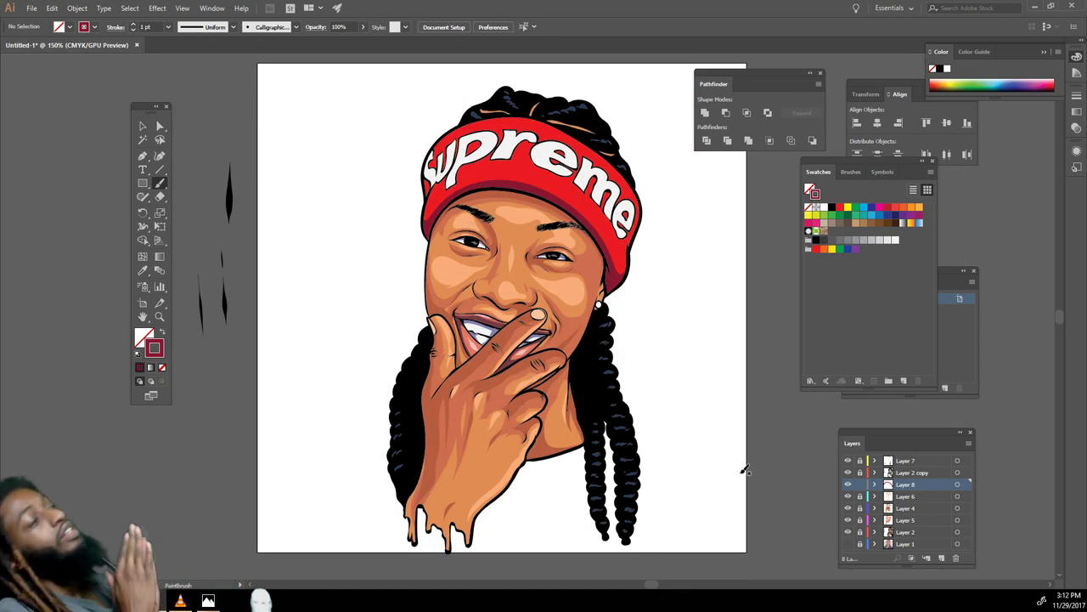